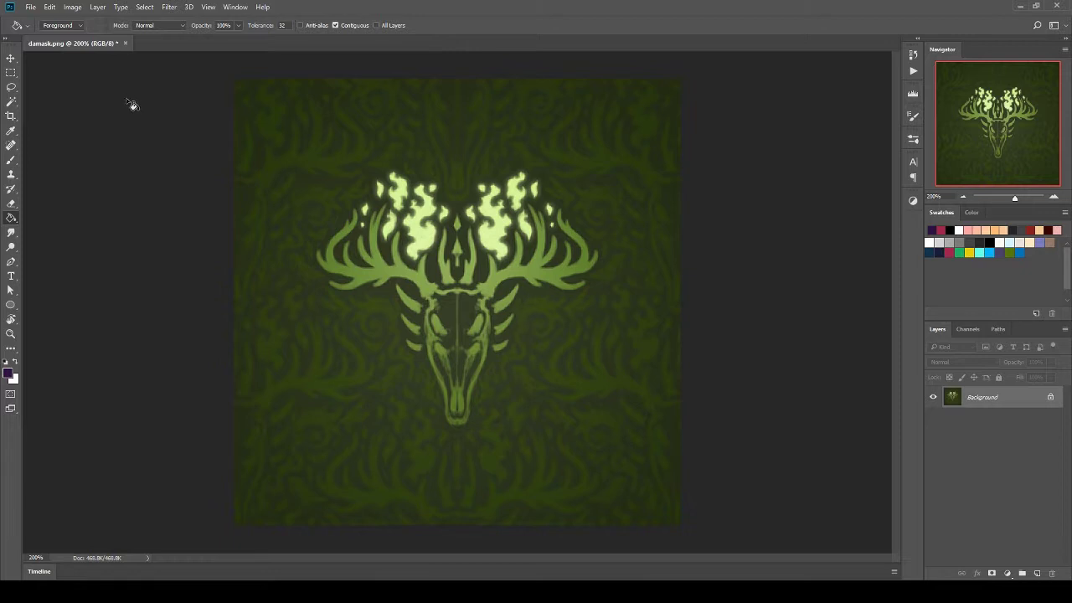
# Create a new 800 x 800 pixel document at 72 pixels/inch in RGB Color with white background contents.
pyautogui.click(31, 7)
pyautogui.click(69, 30)
pyautogui.click(410, 249)
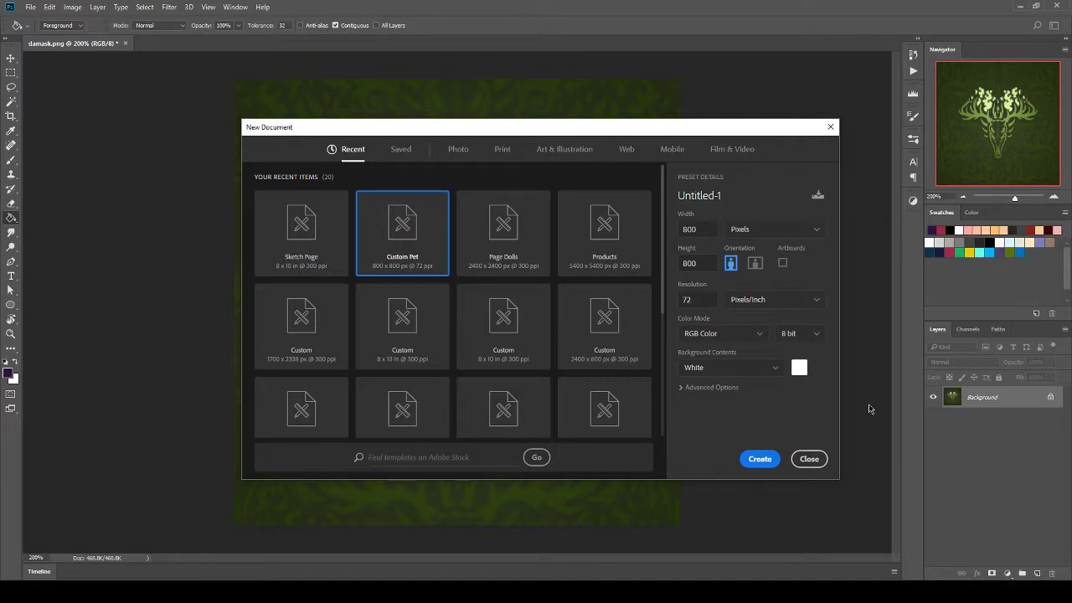
pyautogui.doubleClick(687, 234)
pyautogui.click(703, 232)
pyautogui.press('Tab')
pyautogui.click(760, 459)
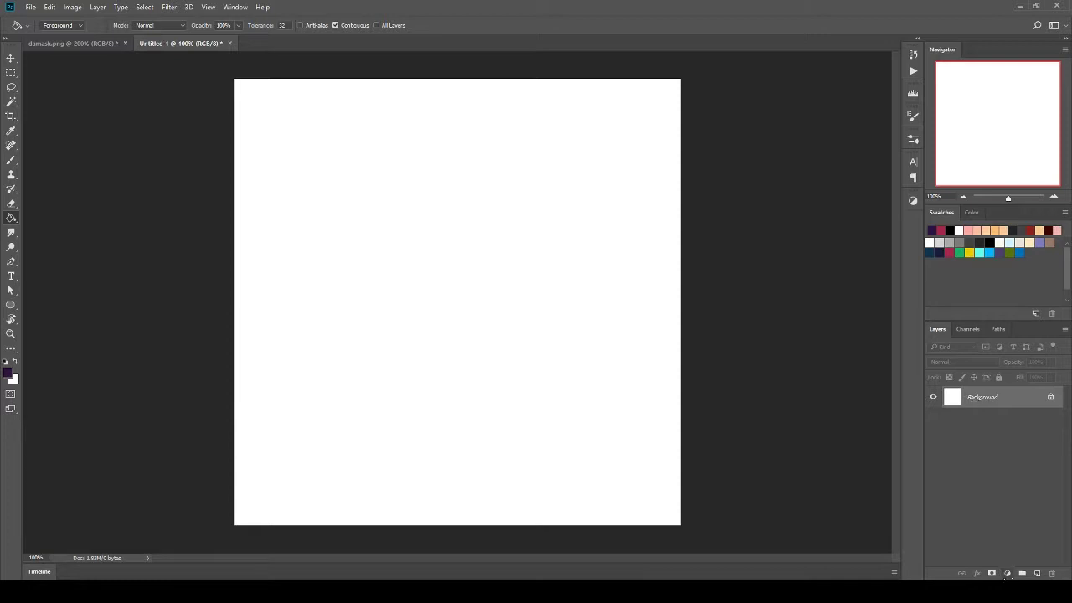
# Add a new layer above the background and set up the Brush tool with the crimson swatch as foreground colour.
pyautogui.click(1036, 575)
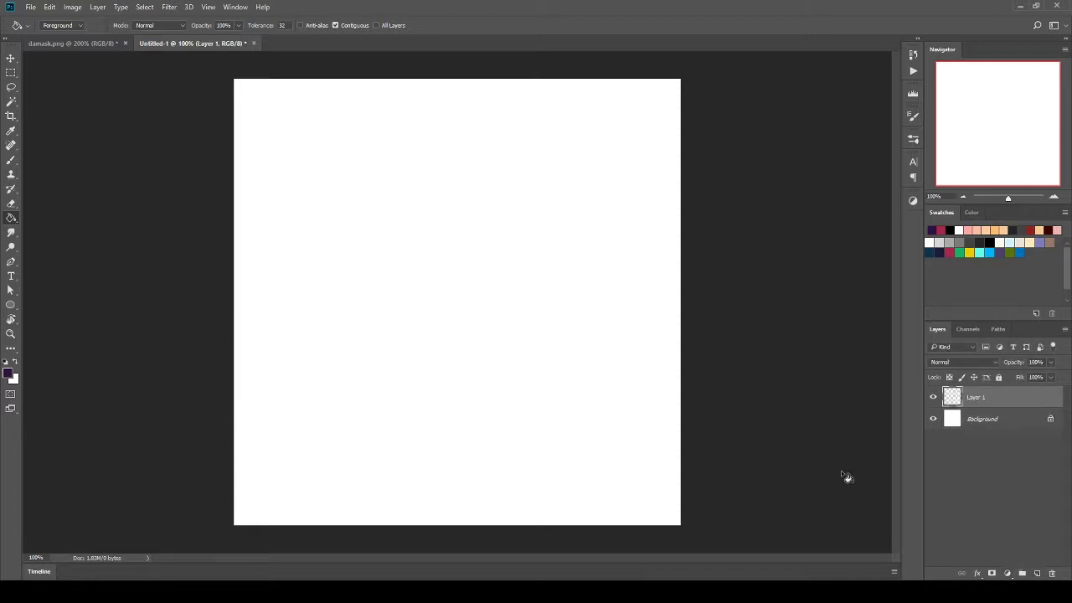
pyautogui.click(11, 160)
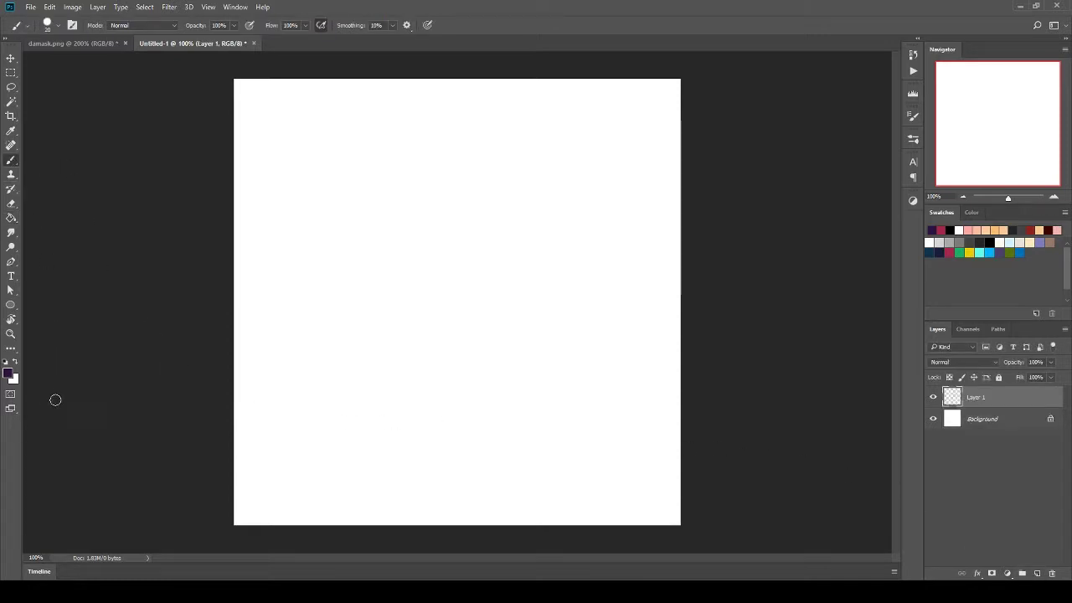
pyautogui.click(951, 253)
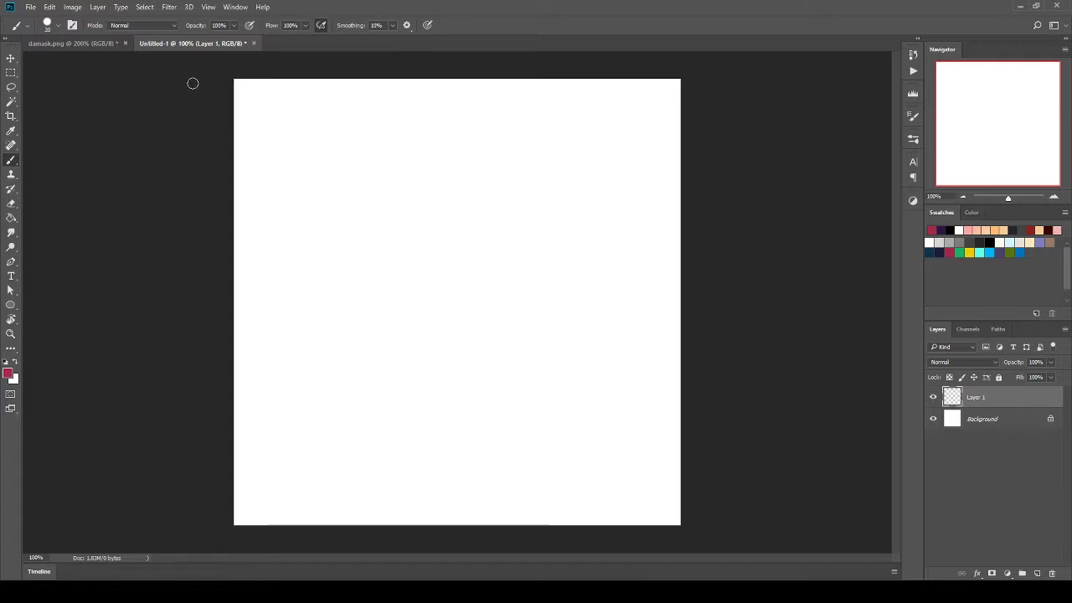
# Add a vertical guide at 50% of the canvas width.
pyautogui.click(208, 7)
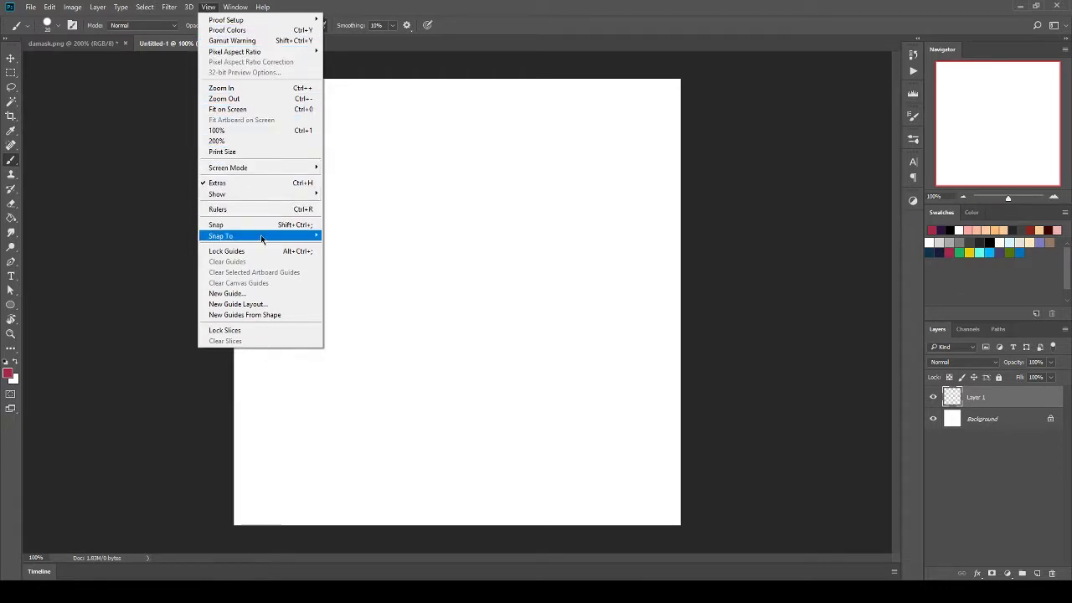
pyautogui.click(239, 293)
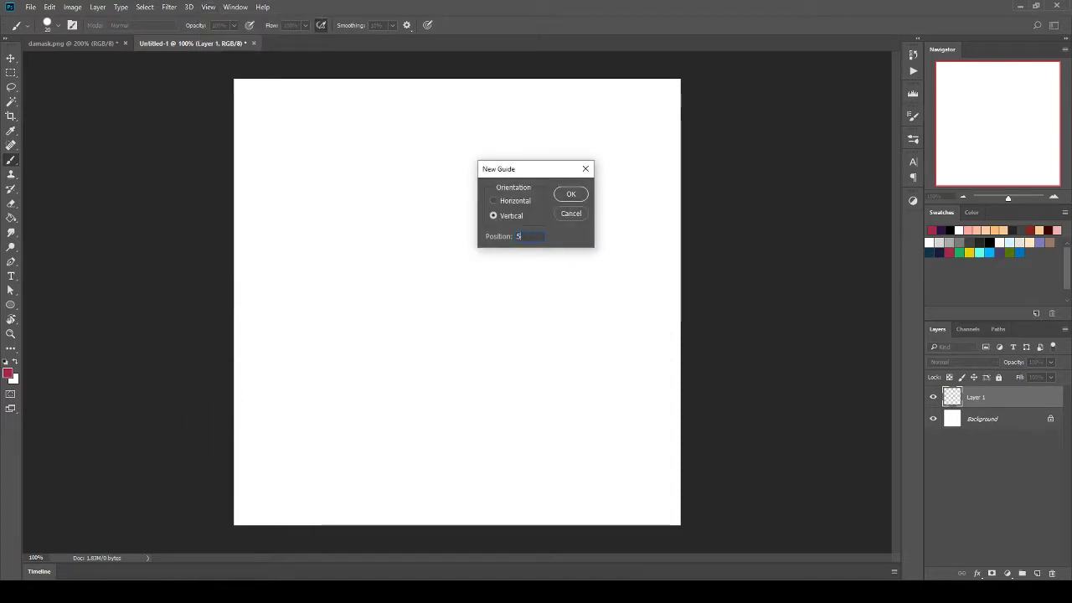
pyautogui.write('50%')
pyautogui.press('Return')
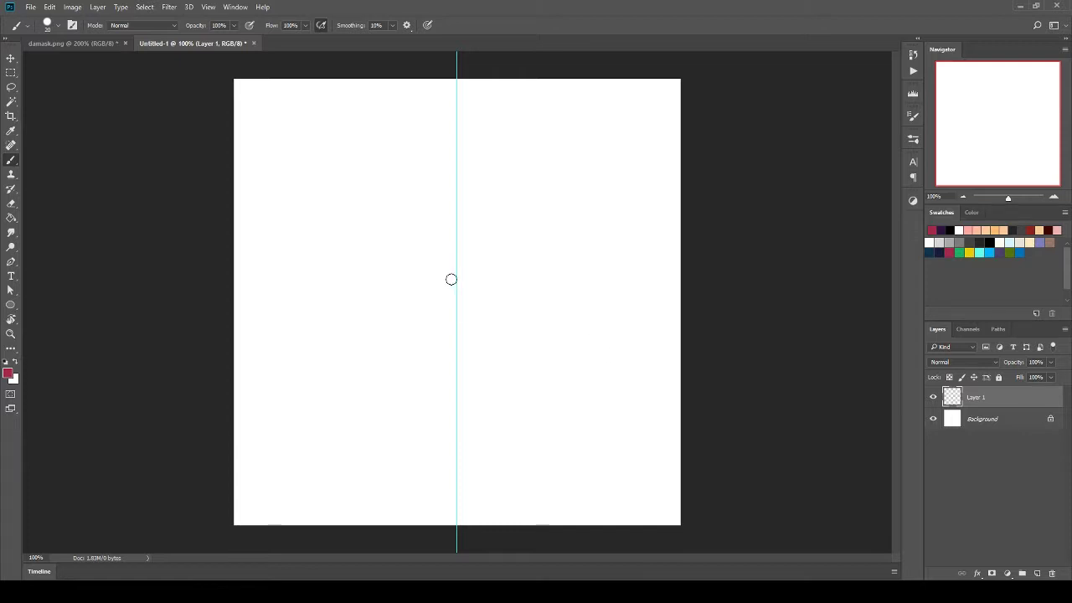
# Sketch the rough left half of a spiky ornament against the centre guide, with a central arrow, long spikes and a spiral scroll.
pyautogui.moveTo(450, 280)
pyautogui.mouseDown()
pyautogui.moveTo(461, 289)
pyautogui.moveTo(440, 318)
pyautogui.moveTo(374, 320)
pyautogui.moveTo(450, 382)
pyautogui.moveTo(440, 449)
pyautogui.moveTo(394, 402)
pyautogui.moveTo(409, 402)
pyautogui.moveTo(447, 237)
pyautogui.moveTo(434, 259)
pyautogui.moveTo(390, 201)
pyautogui.moveTo(444, 220)
pyautogui.moveTo(453, 251)
pyautogui.mouseUp()
pyautogui.hotkey('ctrl', 'z')
pyautogui.hotkey('ctrl', 'z')
pyautogui.moveTo(442, 328)
pyautogui.mouseDown()
pyautogui.moveTo(416, 418)
pyautogui.moveTo(420, 444)
pyautogui.moveTo(443, 427)
pyautogui.moveTo(454, 484)
pyautogui.mouseUp()
pyautogui.moveTo(456, 255)
pyautogui.mouseDown()
pyautogui.moveTo(451, 328)
pyautogui.moveTo(275, 280)
pyautogui.mouseUp()
pyautogui.press('e')
pyautogui.rightClick(176, 181)
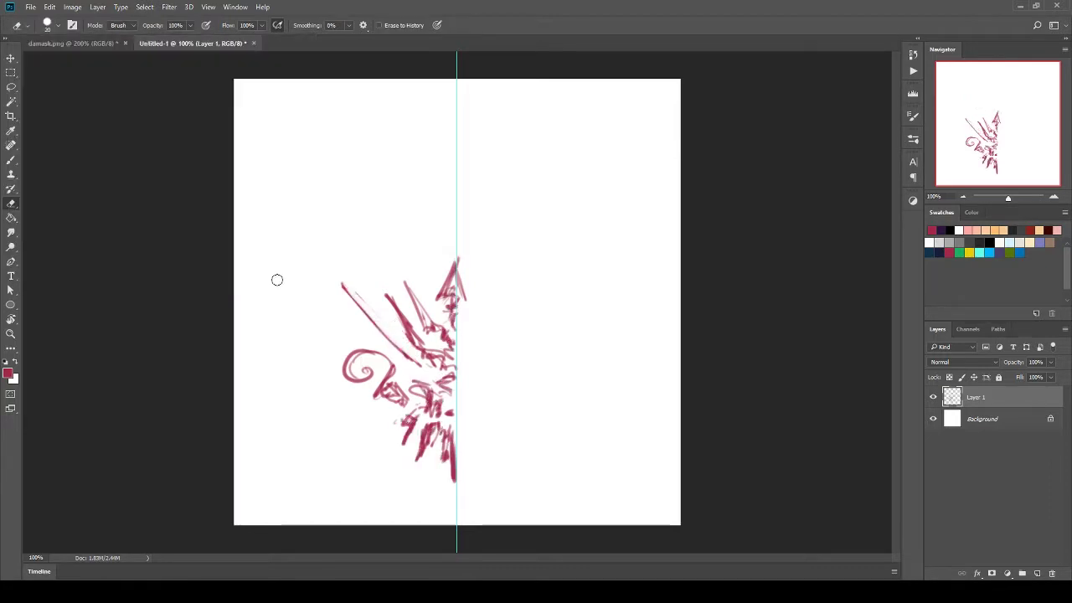
# Thicken the left spikes and the spiral scroll with the brush, undoing unwanted strokes.
pyautogui.press('b')
pyautogui.moveTo(411, 360)
pyautogui.mouseDown()
pyautogui.moveTo(343, 278)
pyautogui.moveTo(423, 335)
pyautogui.mouseUp()
pyautogui.moveTo(402, 394)
pyautogui.mouseDown()
pyautogui.moveTo(354, 369)
pyautogui.moveTo(385, 376)
pyautogui.moveTo(406, 405)
pyautogui.moveTo(377, 407)
pyautogui.mouseUp()
pyautogui.hotkey('ctrl', 'z')
pyautogui.hotkey('ctrl', 'z')
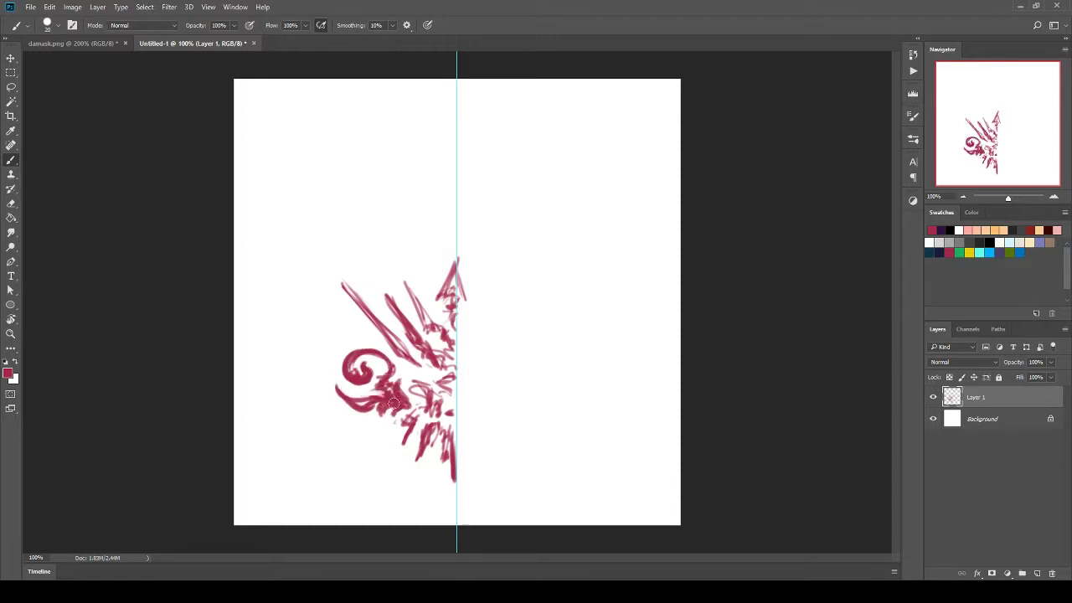
# Paint the upper spikes and inner shapes solid up to the guide, and add jagged leafy edges around the spiral scroll.
pyautogui.moveTo(403, 373)
pyautogui.mouseDown()
pyautogui.moveTo(381, 389)
pyautogui.moveTo(367, 371)
pyautogui.moveTo(337, 406)
pyautogui.moveTo(369, 368)
pyautogui.moveTo(361, 349)
pyautogui.moveTo(432, 407)
pyautogui.moveTo(404, 441)
pyautogui.moveTo(453, 272)
pyautogui.moveTo(440, 319)
pyautogui.moveTo(413, 294)
pyautogui.moveTo(419, 322)
pyautogui.moveTo(443, 335)
pyautogui.moveTo(425, 326)
pyautogui.moveTo(417, 296)
pyautogui.moveTo(436, 334)
pyautogui.moveTo(404, 287)
pyautogui.moveTo(468, 371)
pyautogui.moveTo(451, 344)
pyautogui.moveTo(463, 358)
pyautogui.moveTo(460, 317)
pyautogui.moveTo(445, 336)
pyautogui.moveTo(441, 322)
pyautogui.moveTo(449, 355)
pyautogui.moveTo(439, 366)
pyautogui.moveTo(418, 332)
pyautogui.moveTo(406, 363)
pyautogui.moveTo(432, 350)
pyautogui.moveTo(438, 360)
pyautogui.moveTo(420, 345)
pyautogui.moveTo(449, 378)
pyautogui.moveTo(456, 359)
pyautogui.moveTo(434, 347)
pyautogui.moveTo(424, 388)
pyautogui.moveTo(442, 356)
pyautogui.moveTo(433, 365)
pyautogui.moveTo(455, 355)
pyautogui.moveTo(450, 372)
pyautogui.moveTo(457, 329)
pyautogui.mouseUp()
pyautogui.moveTo(454, 382)
pyautogui.mouseDown()
pyautogui.moveTo(424, 372)
pyautogui.moveTo(431, 387)
pyautogui.moveTo(447, 375)
pyautogui.moveTo(415, 363)
pyautogui.moveTo(436, 383)
pyautogui.moveTo(449, 378)
pyautogui.moveTo(382, 331)
pyautogui.moveTo(412, 371)
pyautogui.moveTo(372, 327)
pyautogui.mouseUp()
pyautogui.hotkey('ctrl', 'z')
pyautogui.moveTo(341, 286); pyautogui.dragTo(398, 351)
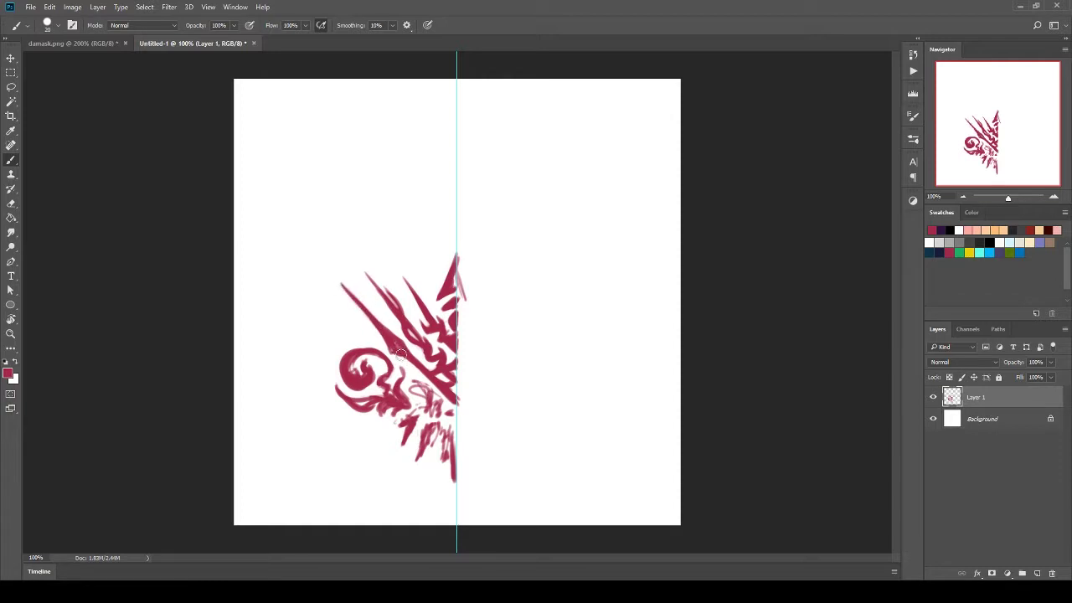
pyautogui.hotkey('ctrl', 'z')
pyautogui.moveTo(372, 318); pyautogui.dragTo(393, 350)
pyautogui.moveTo(374, 318)
pyautogui.mouseDown()
pyautogui.moveTo(409, 353)
pyautogui.moveTo(387, 379)
pyautogui.mouseUp()
pyautogui.moveTo(367, 349)
pyautogui.mouseDown()
pyautogui.moveTo(391, 410)
pyautogui.moveTo(371, 357)
pyautogui.moveTo(364, 373)
pyautogui.moveTo(342, 352)
pyautogui.moveTo(334, 360)
pyautogui.moveTo(368, 352)
pyautogui.moveTo(364, 342)
pyautogui.moveTo(369, 358)
pyautogui.moveTo(382, 350)
pyautogui.moveTo(394, 362)
pyautogui.moveTo(382, 350)
pyautogui.moveTo(384, 384)
pyautogui.moveTo(400, 363)
pyautogui.moveTo(412, 398)
pyautogui.moveTo(392, 385)
pyautogui.moveTo(405, 377)
pyautogui.moveTo(363, 408)
pyautogui.moveTo(404, 405)
pyautogui.moveTo(380, 419)
pyautogui.moveTo(339, 398)
pyautogui.moveTo(395, 397)
pyautogui.moveTo(405, 372)
pyautogui.moveTo(418, 408)
pyautogui.moveTo(408, 405)
pyautogui.moveTo(422, 384)
pyautogui.moveTo(410, 376)
pyautogui.moveTo(428, 389)
pyautogui.moveTo(419, 421)
pyautogui.moveTo(419, 399)
pyautogui.moveTo(439, 419)
pyautogui.moveTo(411, 395)
pyautogui.moveTo(427, 397)
pyautogui.moveTo(418, 386)
pyautogui.moveTo(450, 411)
pyautogui.mouseUp()
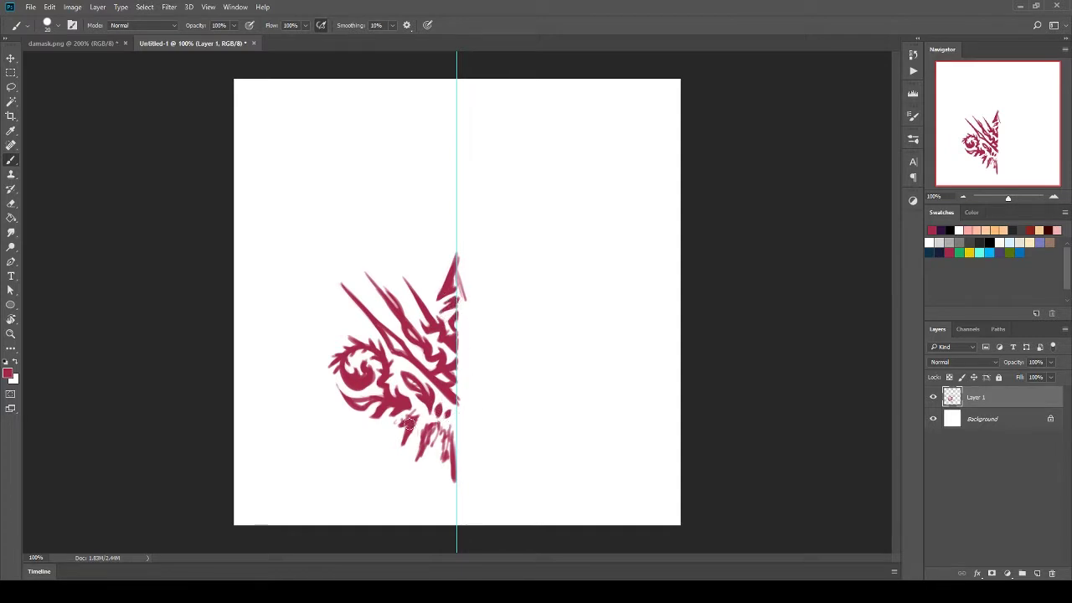
# Redraw the lower fan of spikes with pointed slivers between them, and sharpen the left side of the central arrow tip.
pyautogui.moveTo(410, 415); pyautogui.dragTo(394, 451)
pyautogui.moveTo(451, 427)
pyautogui.mouseDown()
pyautogui.moveTo(442, 444)
pyautogui.moveTo(446, 457)
pyautogui.moveTo(460, 421)
pyautogui.moveTo(428, 420)
pyautogui.moveTo(407, 475)
pyautogui.mouseUp()
pyautogui.hotkey('ctrl', 'alt', 'z')
pyautogui.hotkey('ctrl', 'alt', 'z')
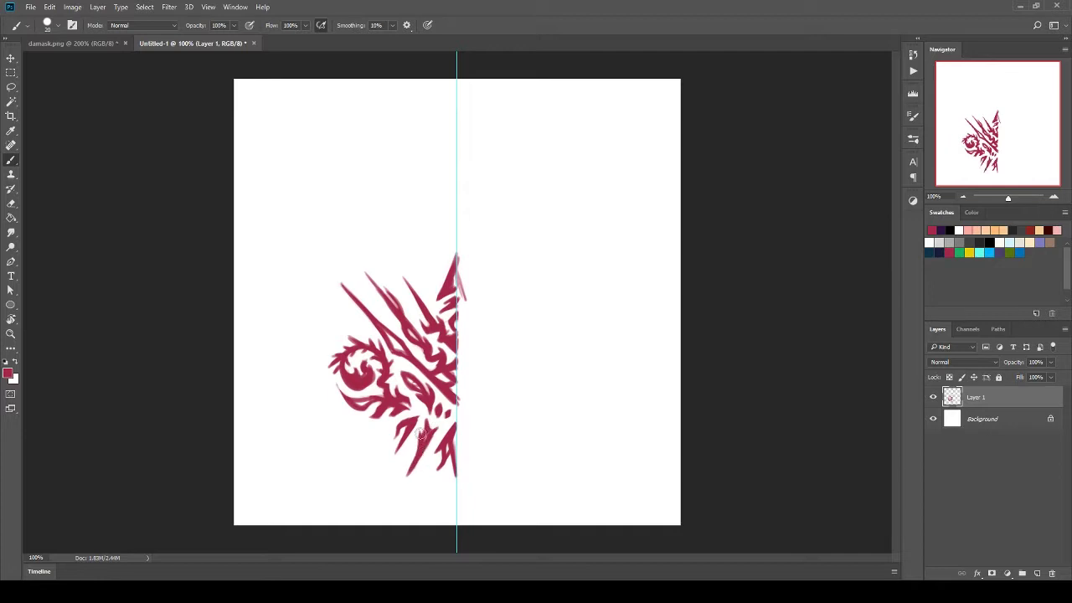
pyautogui.moveTo(423, 428); pyautogui.dragTo(407, 484)
pyautogui.moveTo(436, 450); pyautogui.dragTo(418, 483)
pyautogui.moveTo(417, 434); pyautogui.dragTo(397, 470)
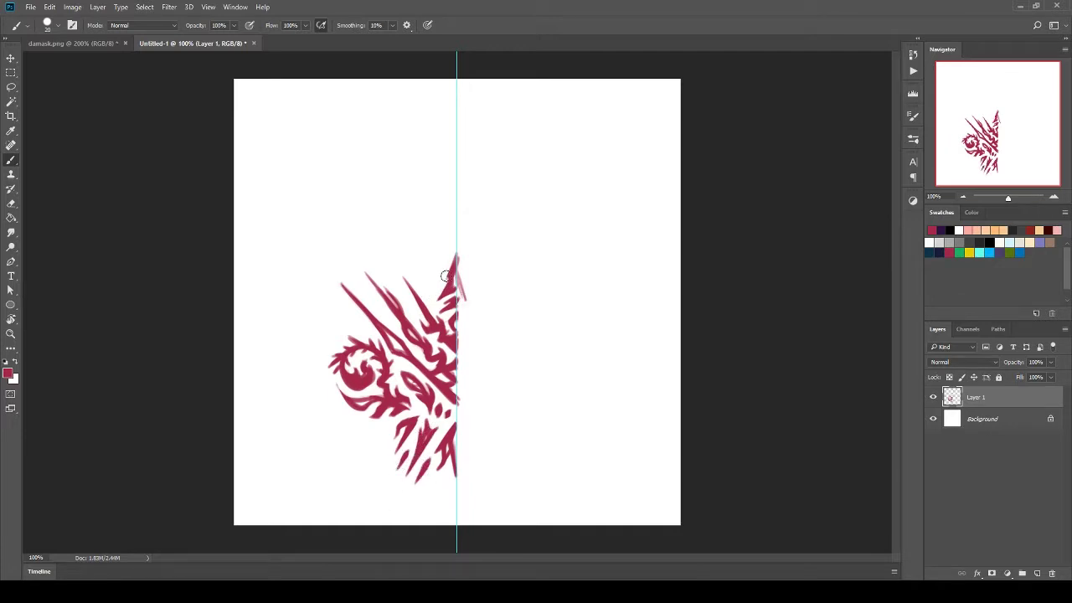
pyautogui.moveTo(438, 295); pyautogui.dragTo(452, 258)
pyautogui.moveTo(439, 300); pyautogui.dragTo(456, 246)
# Duplicate Layer 1, flip the copy horizontally to mirror the ornament, and reselect Layer 1 for painting.
pyautogui.hotkey('ctrl', 'alt', 'j')
pyautogui.click(608, 199)
pyautogui.click(49, 7)
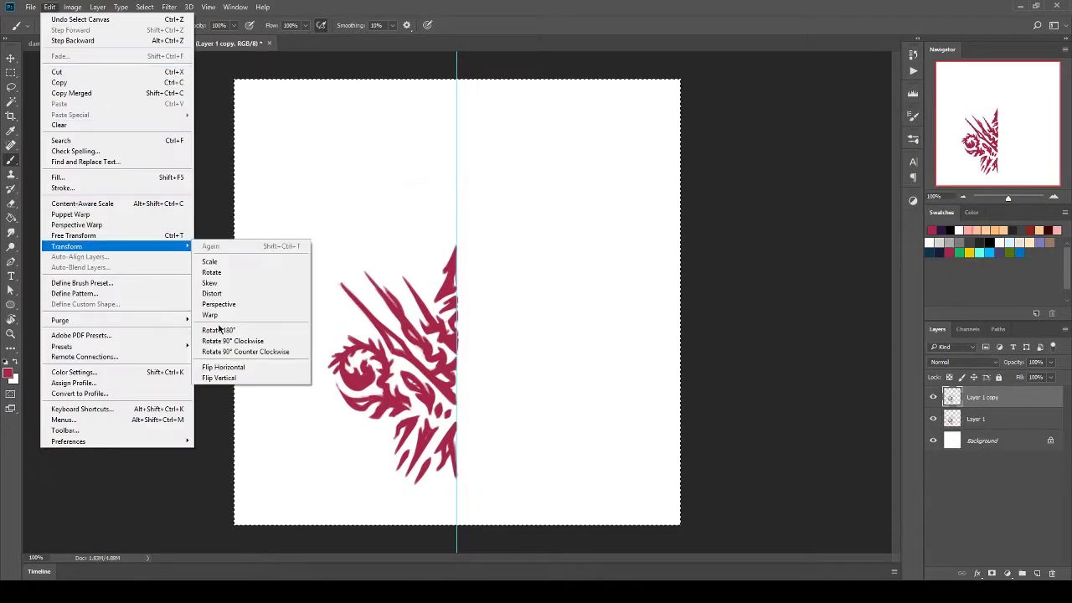
pyautogui.click(218, 366)
pyautogui.press('v')
pyautogui.press('b')
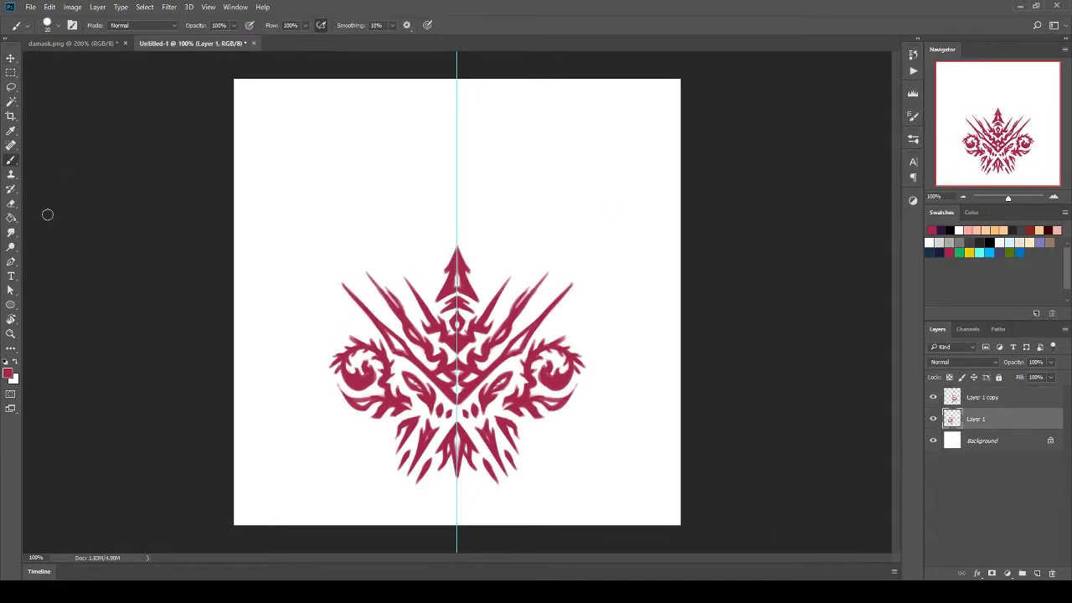
# Paint a small leaf curl below the left scroll and a curling flourish beside the central arrow, undoing unwanted strokes.
pyautogui.moveTo(382, 430)
pyautogui.mouseDown()
pyautogui.moveTo(365, 443)
pyautogui.moveTo(392, 428)
pyautogui.moveTo(376, 449)
pyautogui.moveTo(359, 445)
pyautogui.moveTo(399, 429)
pyautogui.mouseUp()
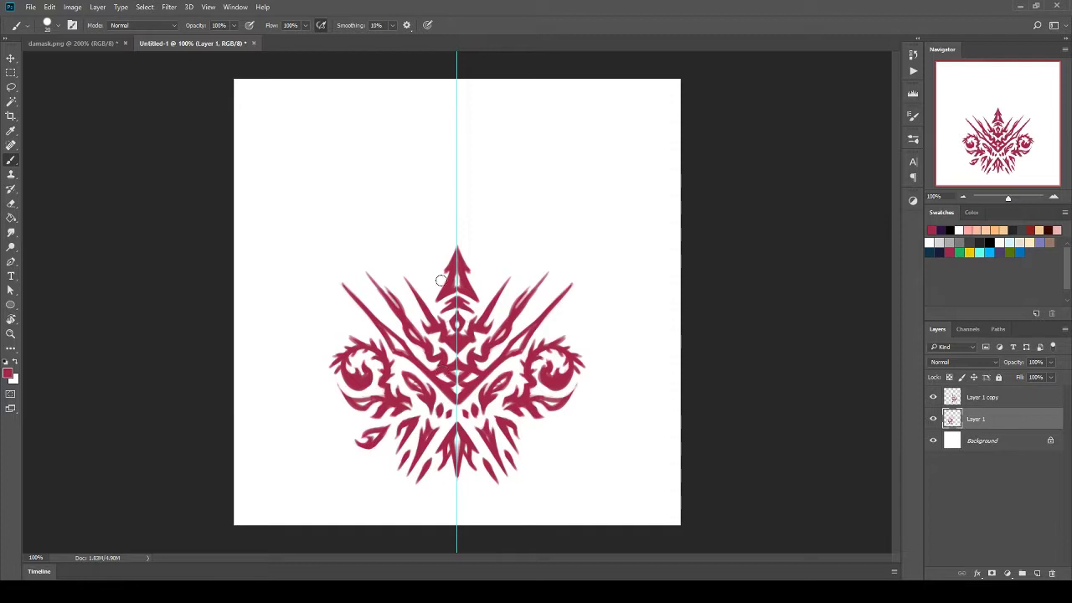
pyautogui.moveTo(452, 263)
pyautogui.mouseDown()
pyautogui.moveTo(446, 290)
pyautogui.moveTo(416, 240)
pyautogui.moveTo(431, 277)
pyautogui.moveTo(429, 220)
pyautogui.moveTo(419, 254)
pyautogui.moveTo(430, 283)
pyautogui.mouseUp()
pyautogui.hotkey('ctrl', 'z')
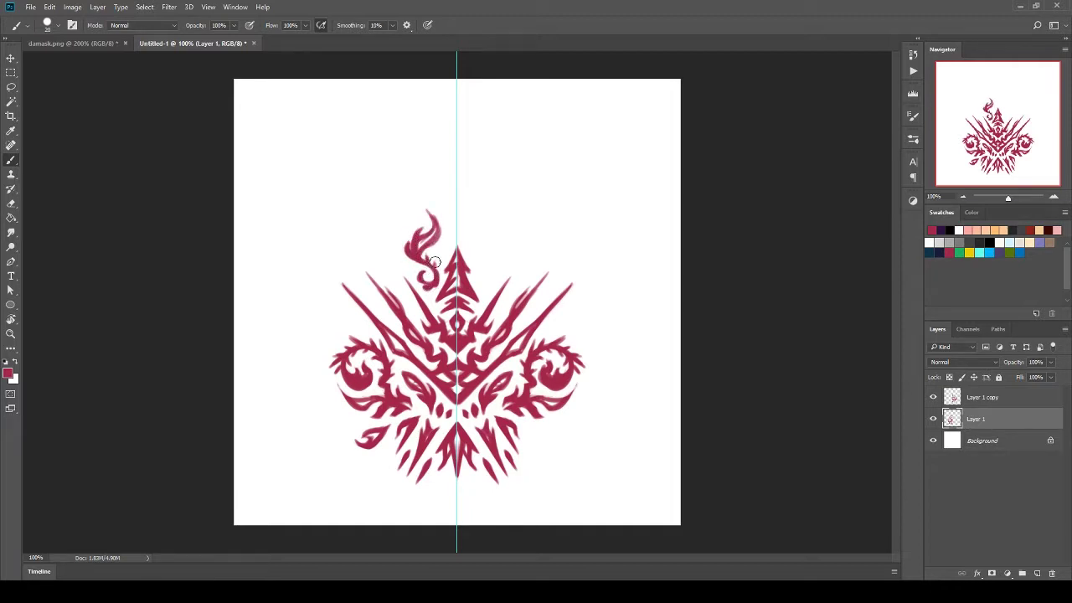
pyautogui.hotkey('ctrl', 'z')
pyautogui.moveTo(437, 243)
pyautogui.mouseDown()
pyautogui.moveTo(427, 211)
pyautogui.moveTo(411, 240)
pyautogui.moveTo(417, 250)
pyautogui.mouseUp()
pyautogui.hotkey('ctrl', 'z')
pyautogui.hotkey('ctrl', 'z')
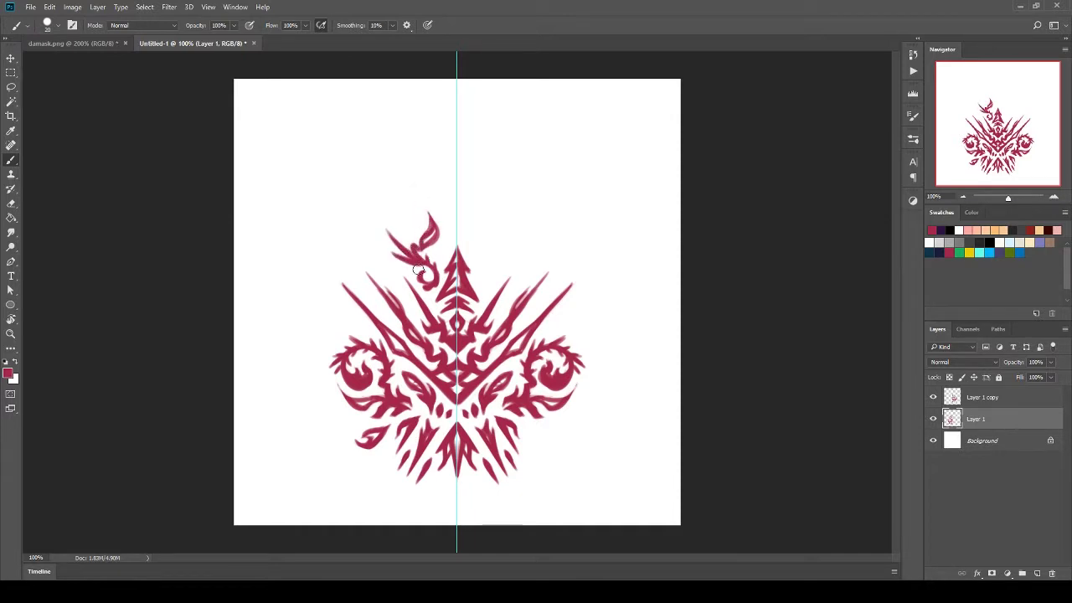
# Rework the flourish's top into a rounded curl and add spikes and small accents along the ornament's upper-left edge.
pyautogui.hotkey('ctrl', 'z')
pyautogui.hotkey('ctrl', 'z')
pyautogui.moveTo(416, 255)
pyautogui.mouseDown()
pyautogui.moveTo(442, 237)
pyautogui.moveTo(421, 229)
pyautogui.moveTo(443, 258)
pyautogui.moveTo(429, 245)
pyautogui.moveTo(410, 261)
pyautogui.moveTo(440, 227)
pyautogui.moveTo(412, 269)
pyautogui.moveTo(386, 269)
pyautogui.moveTo(399, 280)
pyautogui.moveTo(362, 268)
pyautogui.mouseUp()
pyautogui.hotkey('ctrl', 'z')
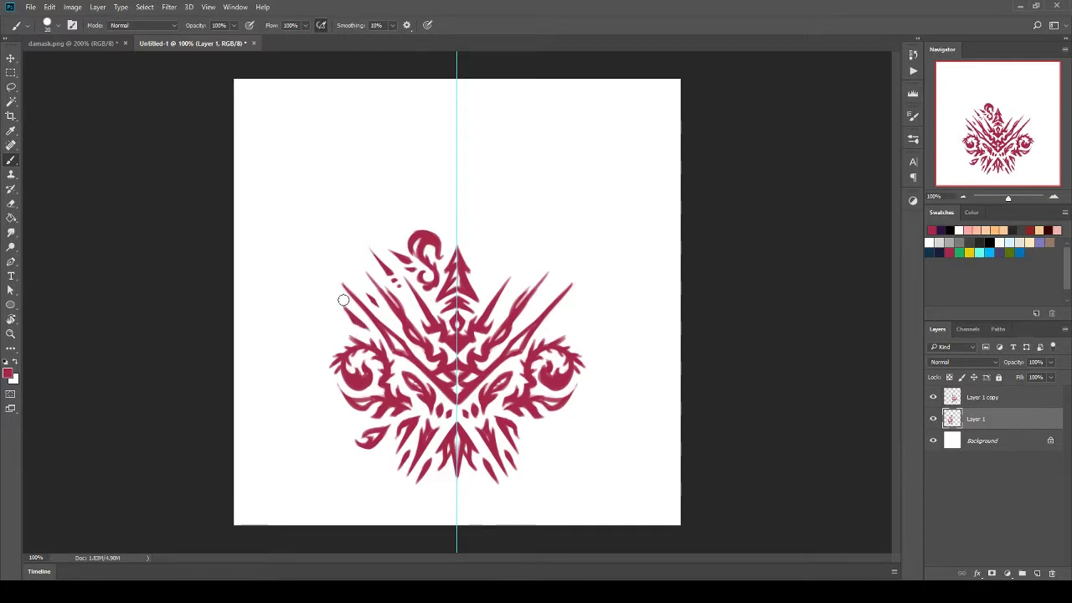
pyautogui.moveTo(342, 315)
pyautogui.mouseDown()
pyautogui.moveTo(334, 300)
pyautogui.moveTo(326, 313)
pyautogui.moveTo(364, 328)
pyautogui.moveTo(327, 290)
pyautogui.moveTo(342, 318)
pyautogui.mouseUp()
# Replace the old mirrored copy with a fresh duplicate of Layer 1, flipped horizontally.
pyautogui.click(983, 399)
pyautogui.press('Delete')
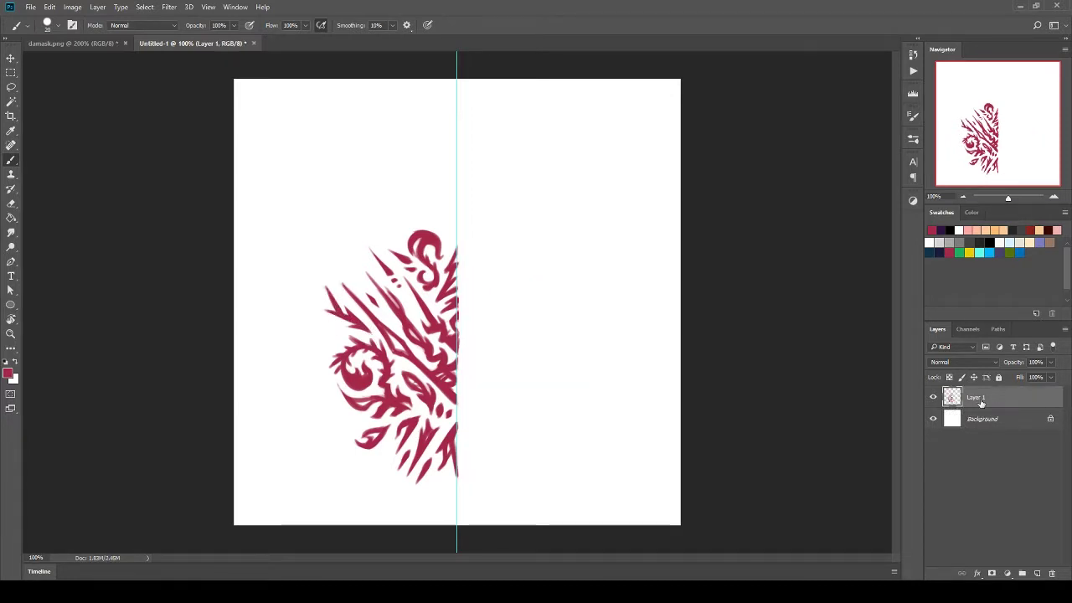
pyautogui.rightClick(981, 403)
pyautogui.click(934, 84)
pyautogui.press('Return')
pyautogui.hotkey('ctrl', 'a')
pyautogui.click(49, 7)
pyautogui.click(211, 359)
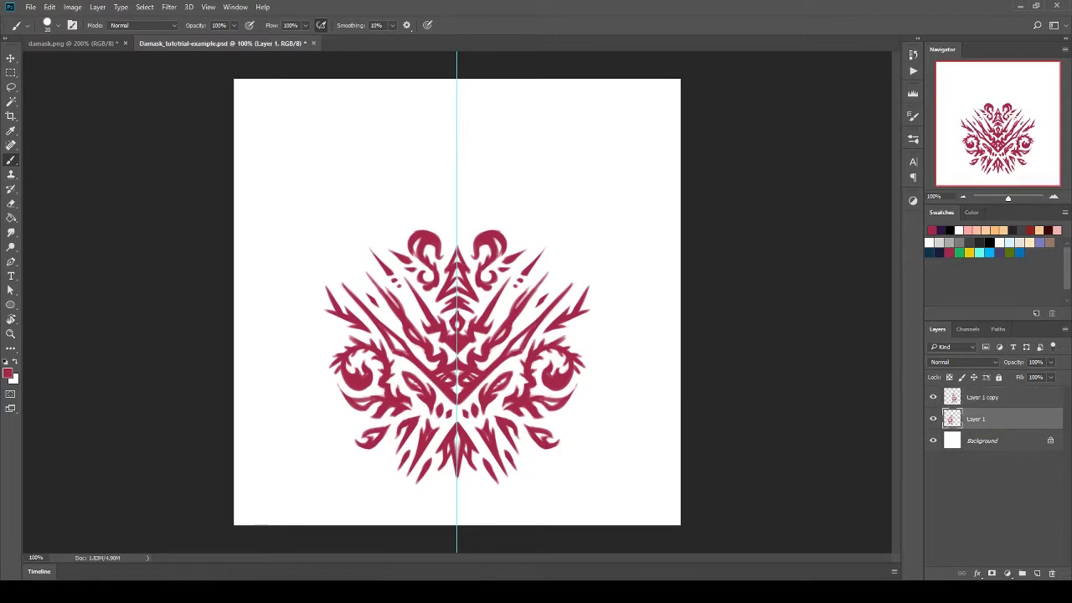
# Duplicate Layer 1 as Layer 1 copy 2 and hide the original Layer 1.
pyautogui.rightClick(991, 419)
pyautogui.click(875, 120)
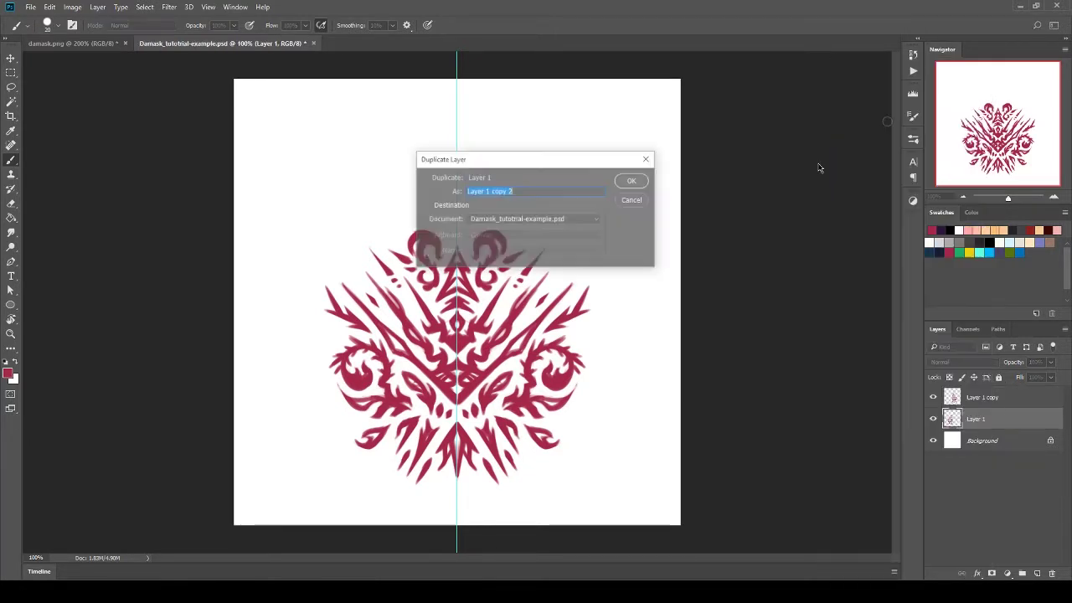
pyautogui.click(639, 181)
pyautogui.click(933, 440)
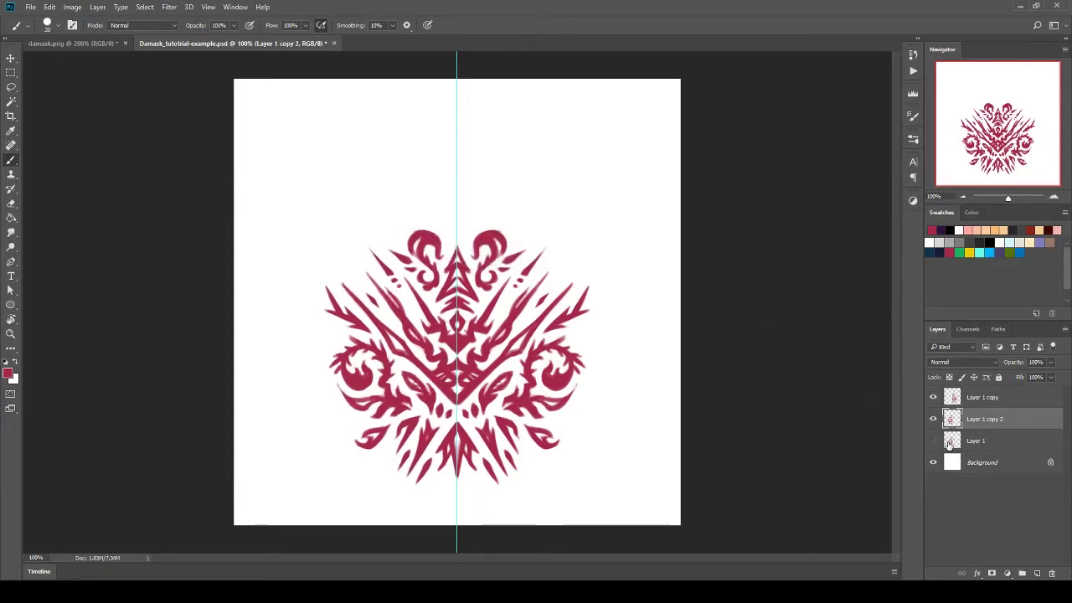
# Merge Layer 1 copy and Layer 1 copy 2 into one ornament layer, keeping Layer 1 hidden.
pyautogui.keyDown('shift'); pyautogui.click(972, 403); pyautogui.keyUp('shift')
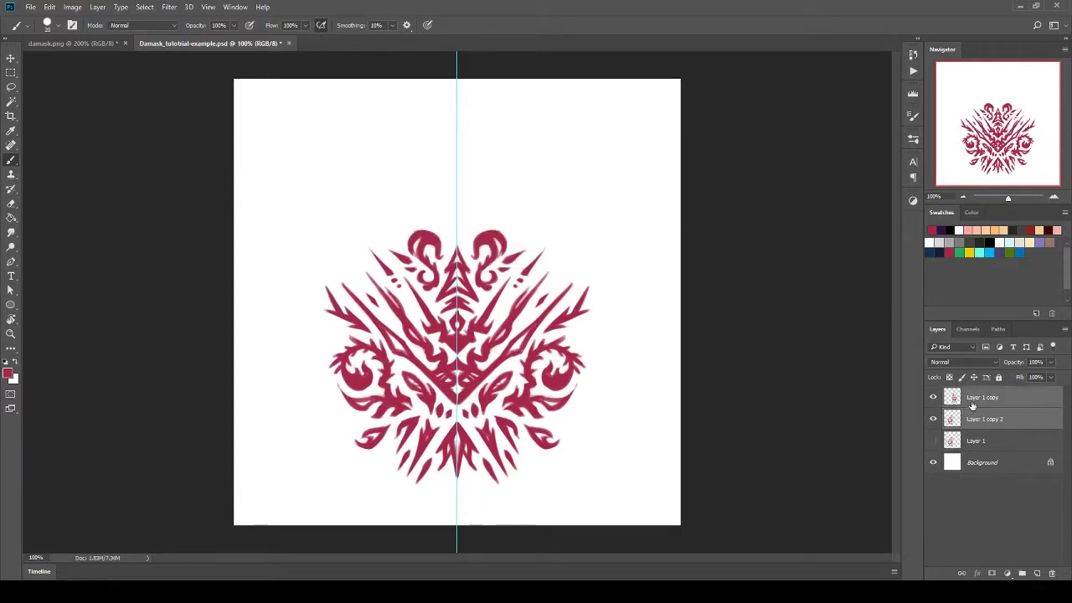
pyautogui.rightClick(977, 409)
pyautogui.click(924, 404)
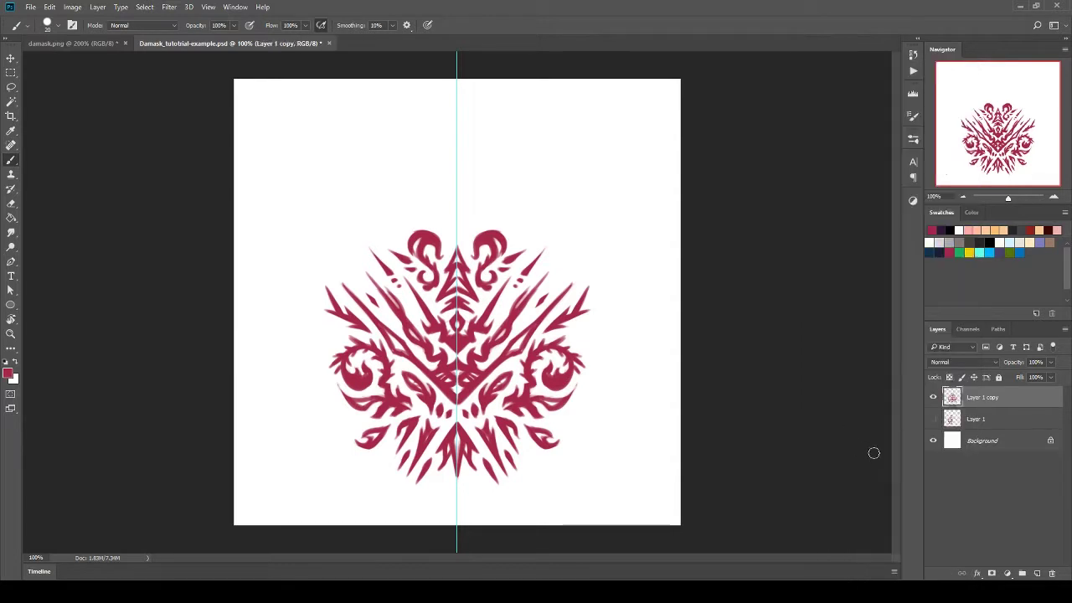
pyautogui.click(933, 419)
# Centre the merged ornament vertically on the canvas by transforming its Y position to 400 px.
pyautogui.hotkey('ctrl', 't')
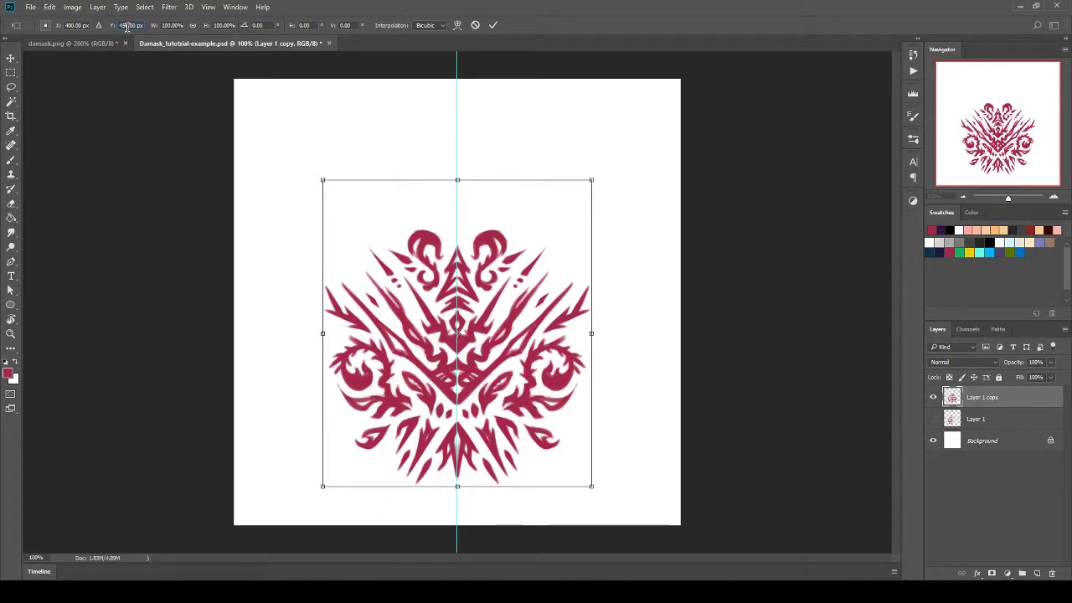
pyautogui.write('400')
pyautogui.press('Return')
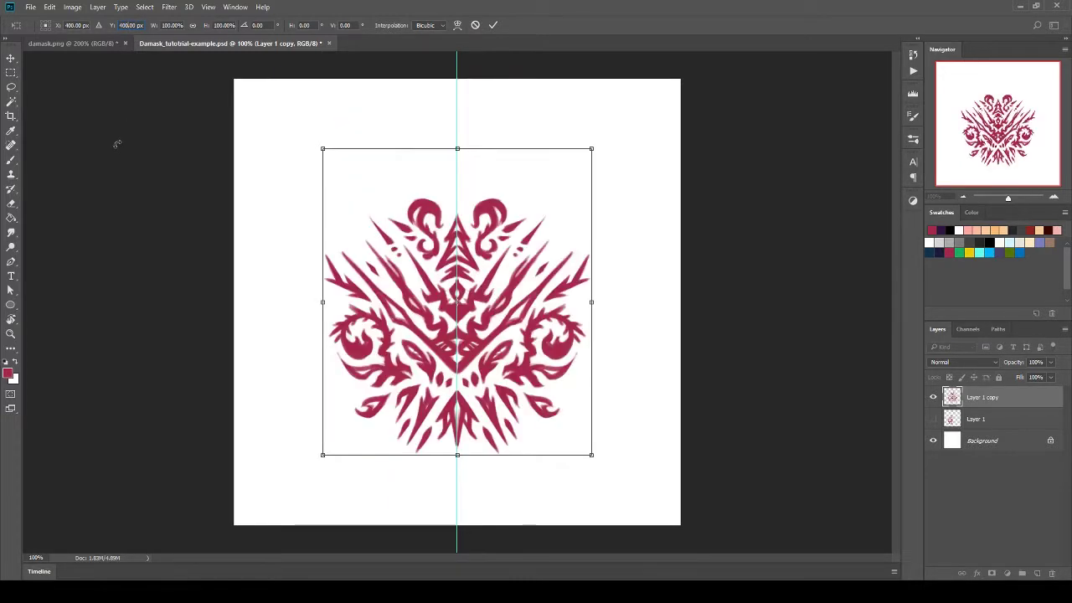
pyautogui.click(492, 24)
pyautogui.press('b')
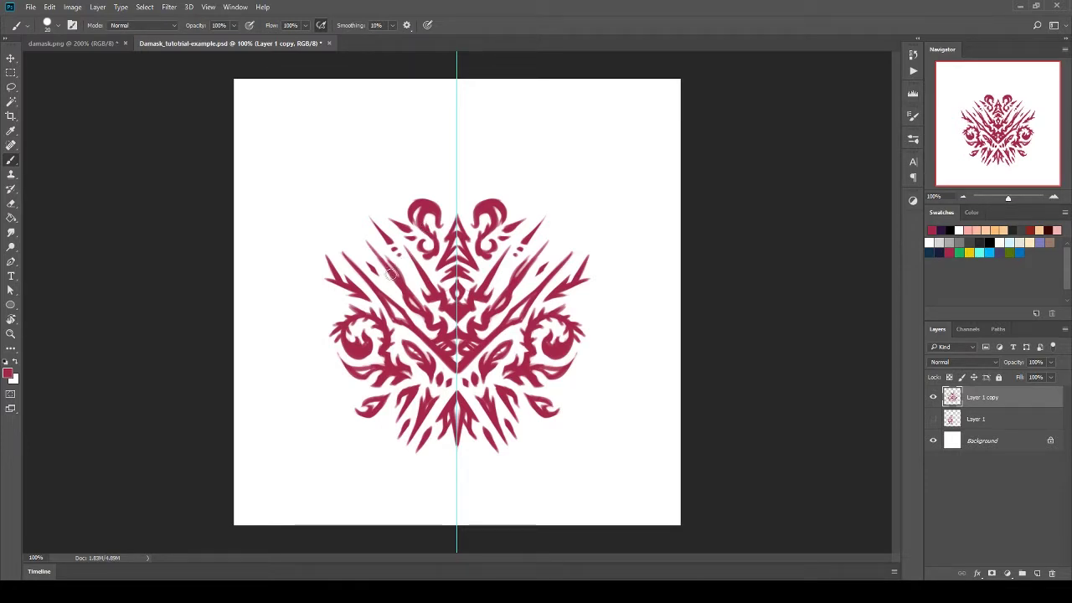
# Duplicate the merged ornament layer as Layer 1 copy 2 within the same document.
pyautogui.click(11, 58)
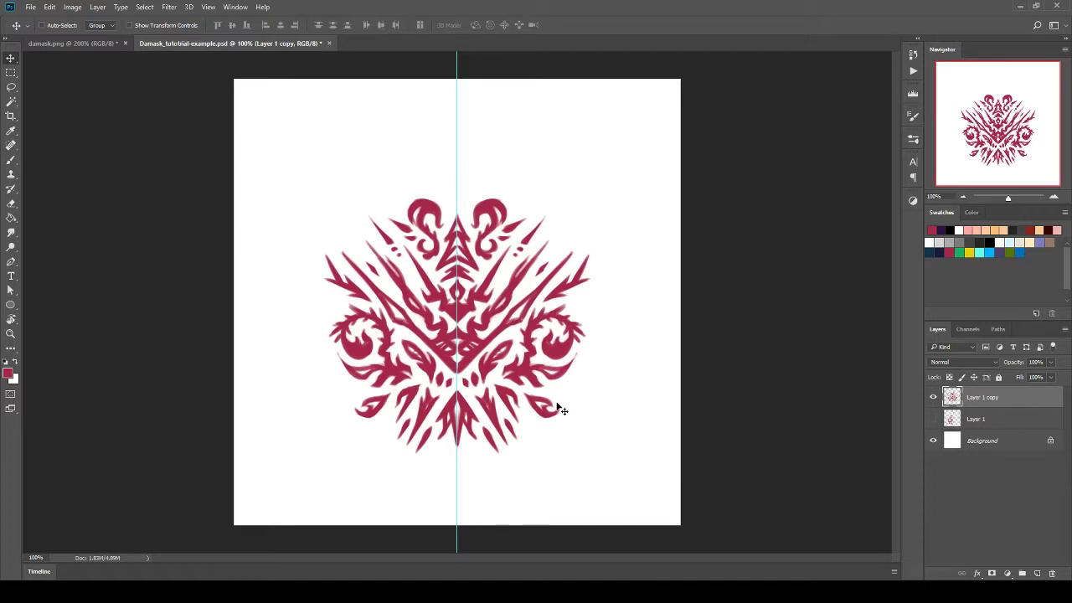
pyautogui.rightClick(993, 398)
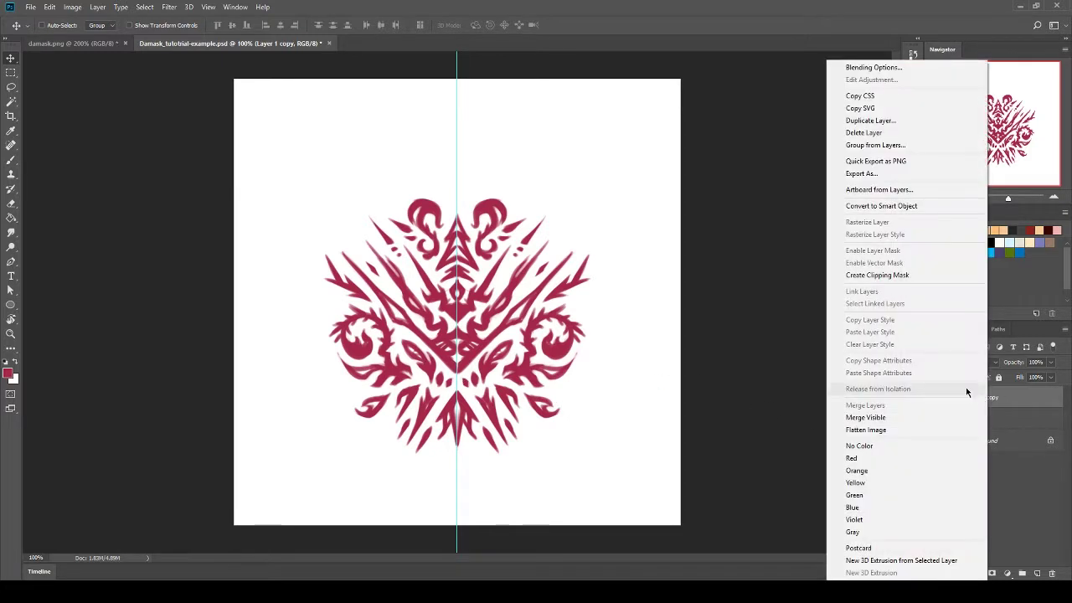
pyautogui.click(863, 122)
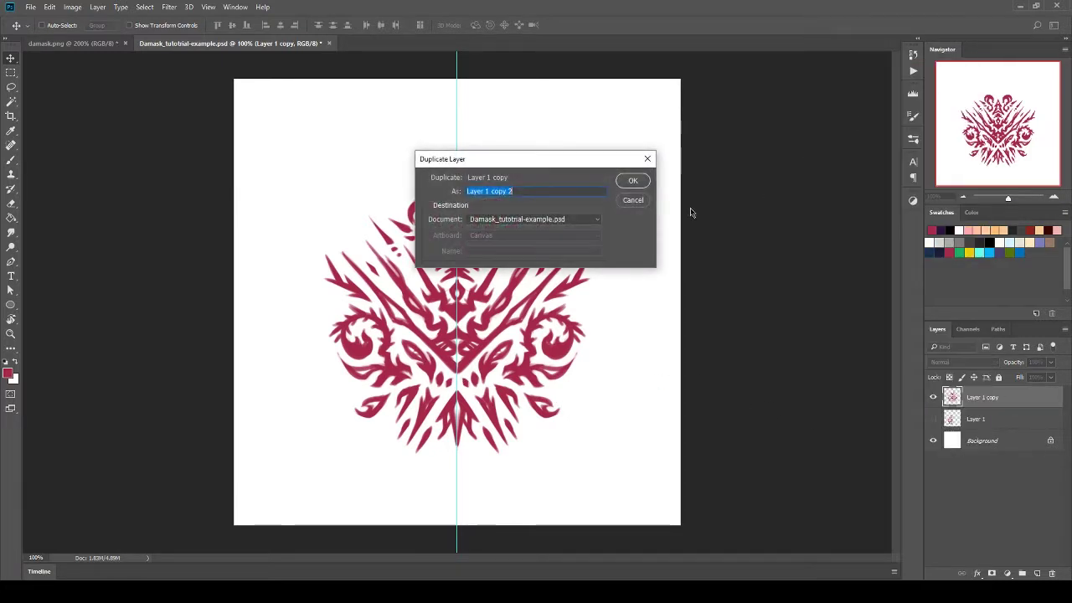
pyautogui.click(632, 179)
# Toggle the visibility of the two full ornament layers to compare them.
pyautogui.click(933, 419)
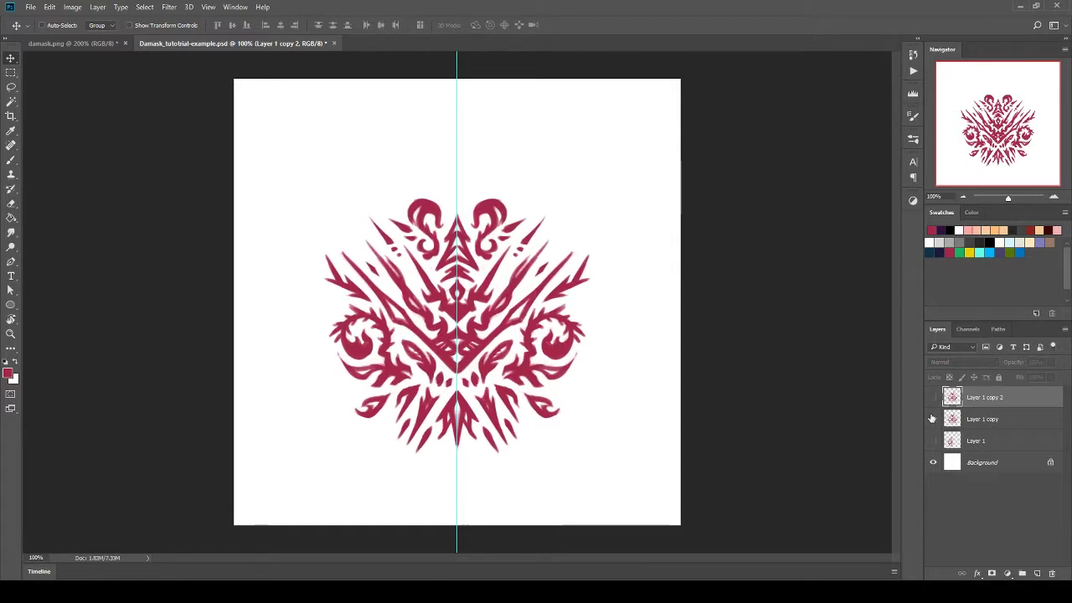
pyautogui.click(933, 397)
pyautogui.click(933, 397)
pyautogui.click(933, 397)
pyautogui.click(933, 419)
pyautogui.click(933, 397)
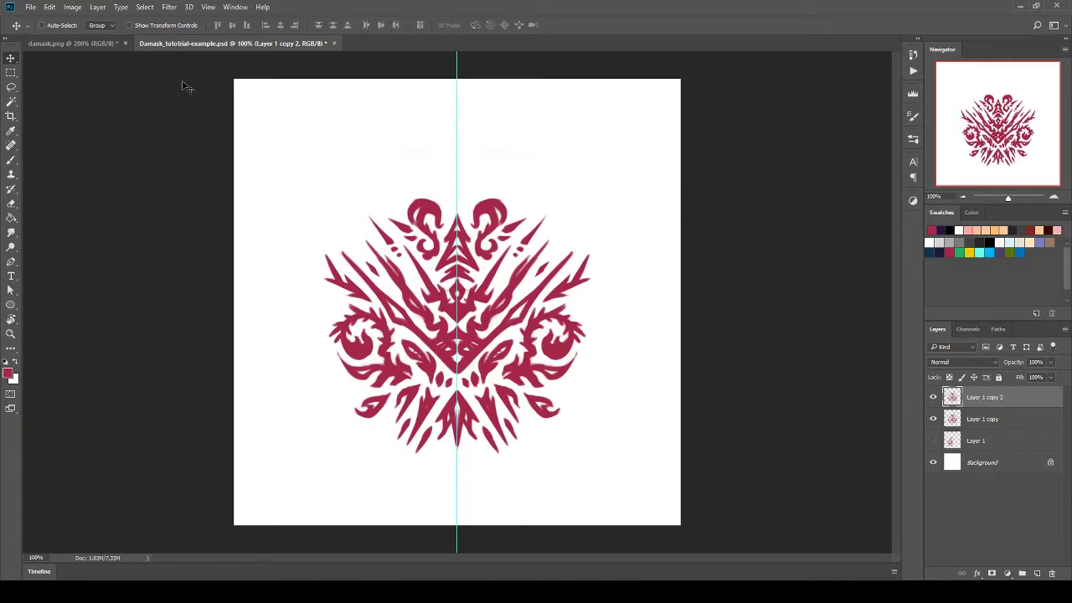
pyautogui.click(171, 7)
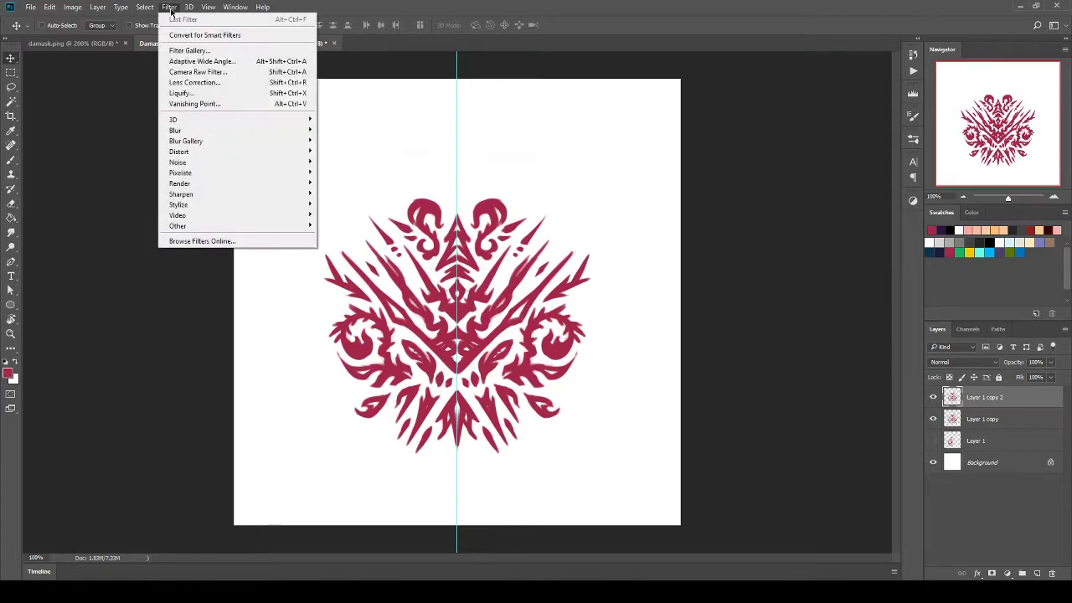
pyautogui.moveTo(294, 226)
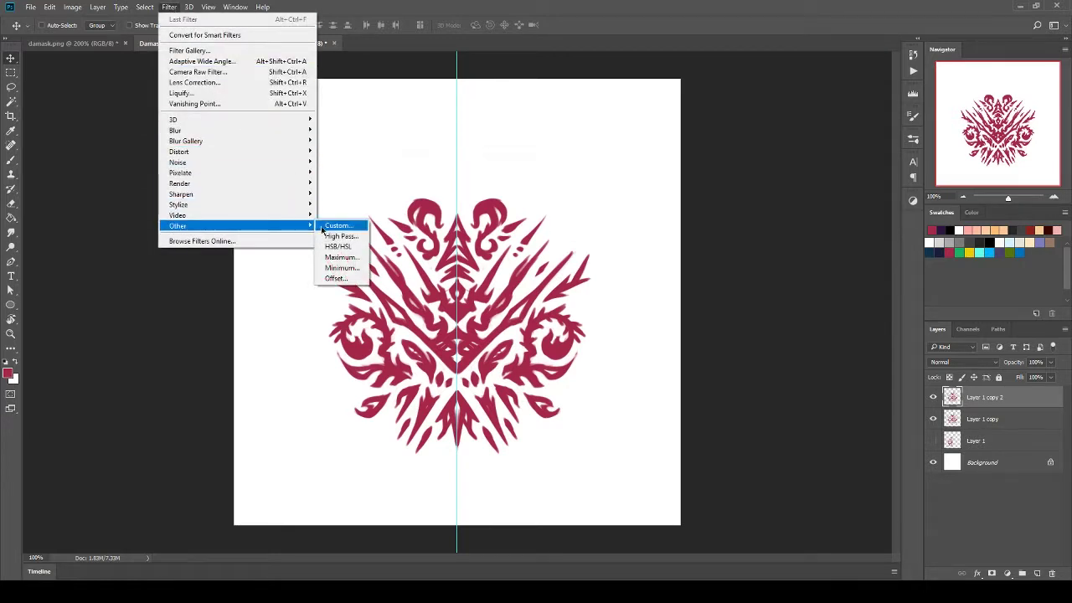
pyautogui.click(344, 279)
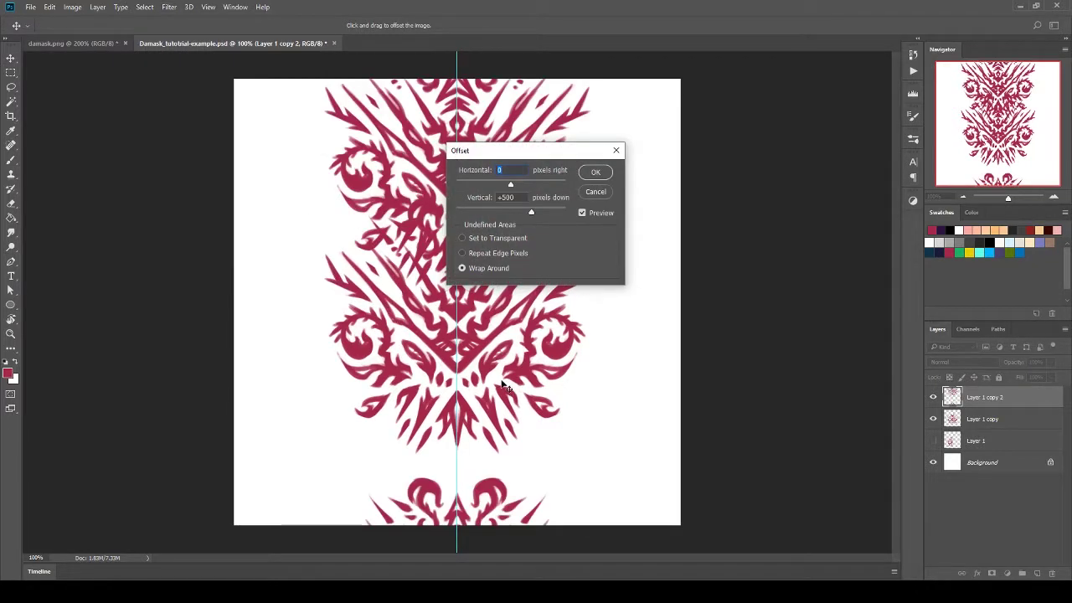
pyautogui.click(506, 198)
pyautogui.press('BackSpace')
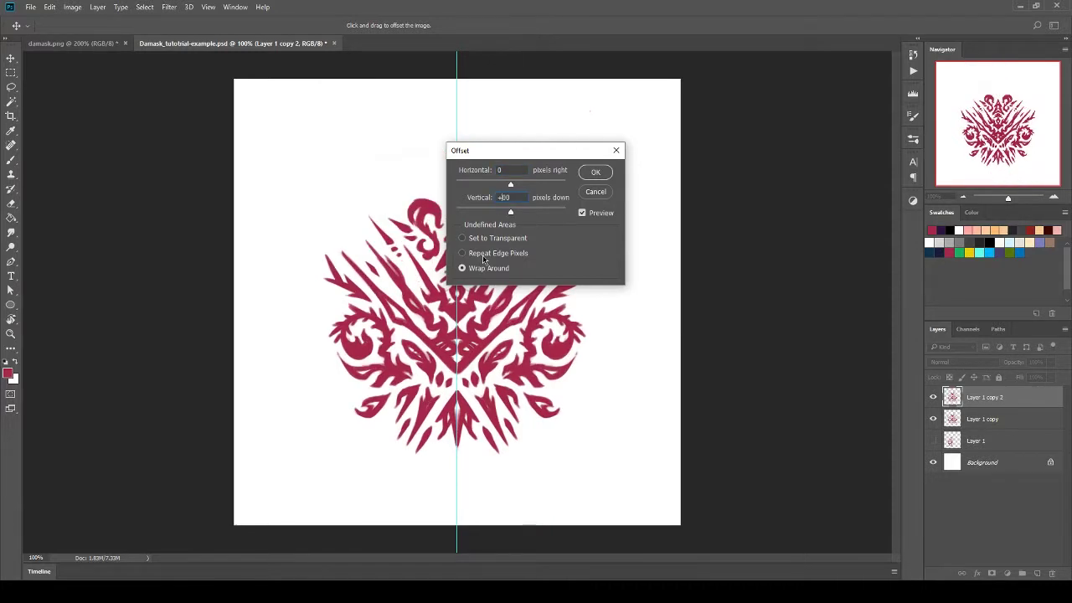
pyautogui.write('2')
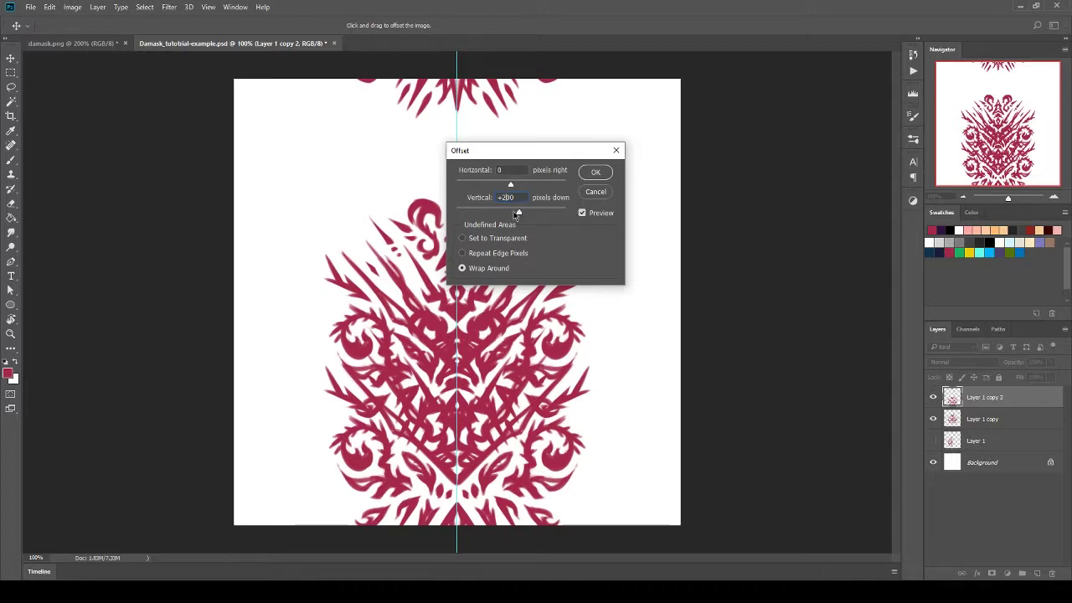
pyautogui.moveTo(516, 214); pyautogui.dragTo(526, 215)
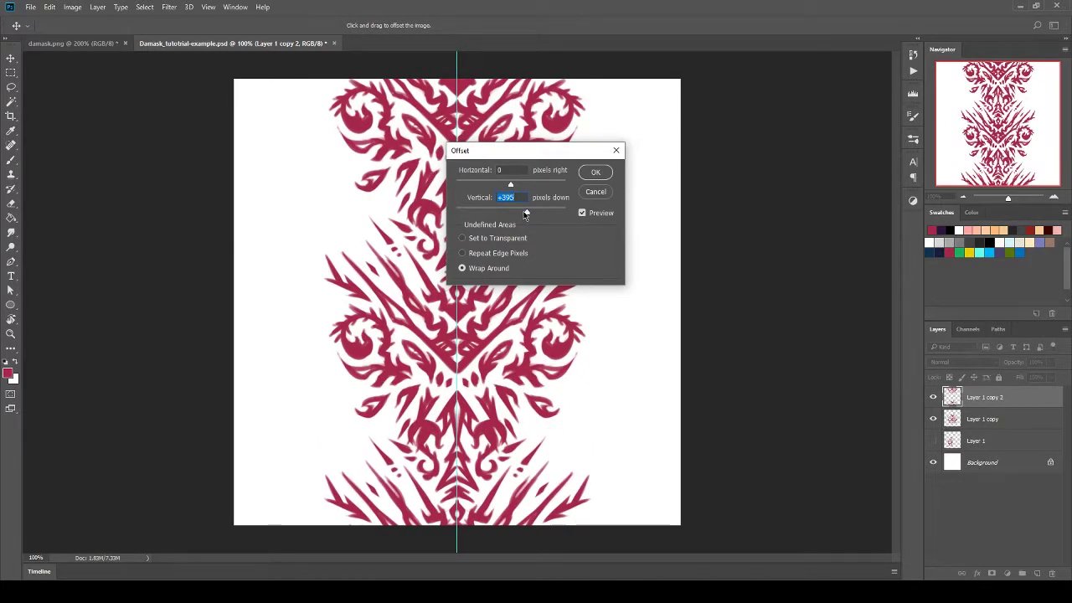
pyautogui.click(595, 192)
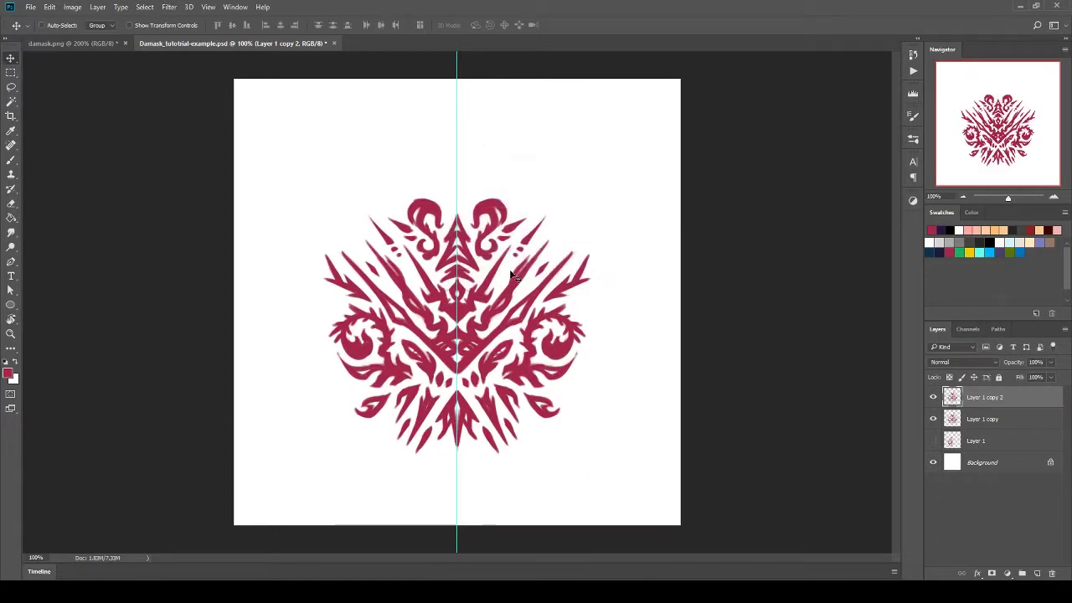
# Enlarge the canvas to 900 by 900 pixels around its centre.
pyautogui.click(74, 7)
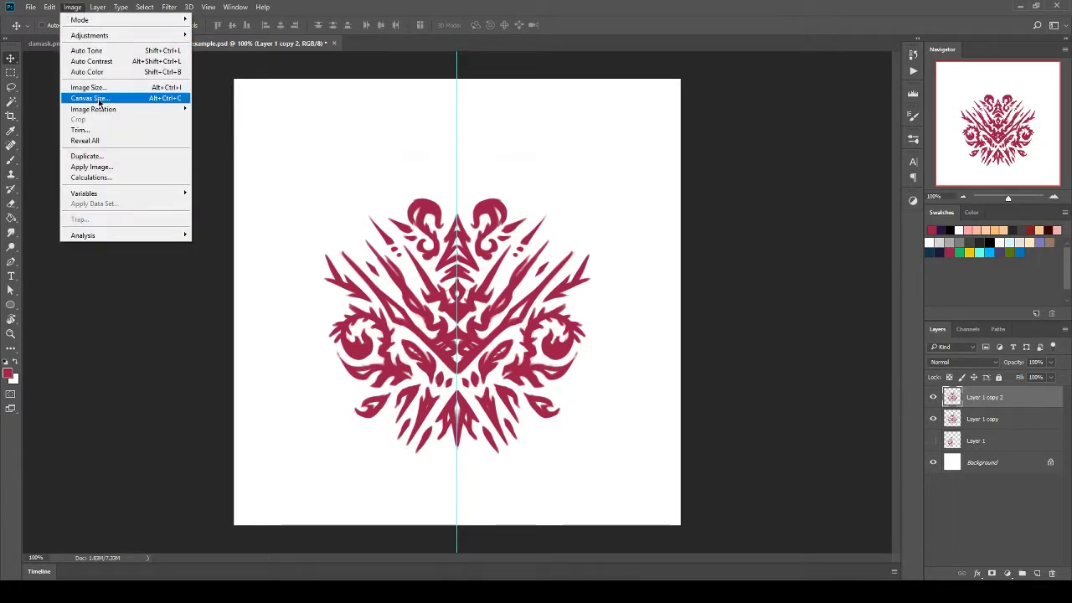
pyautogui.click(90, 98)
pyautogui.click(573, 205)
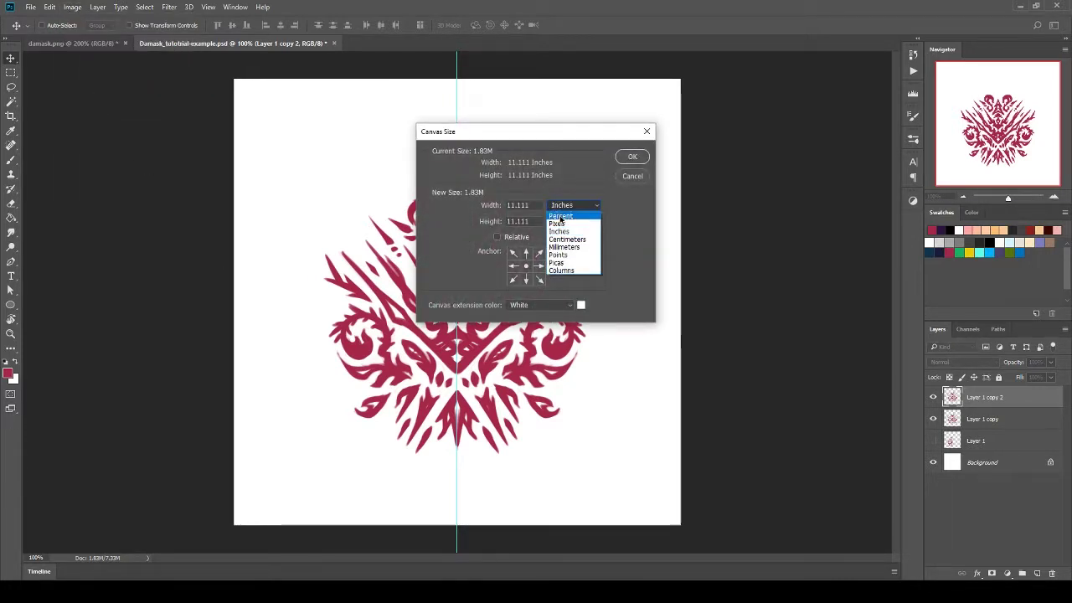
pyautogui.click(557, 224)
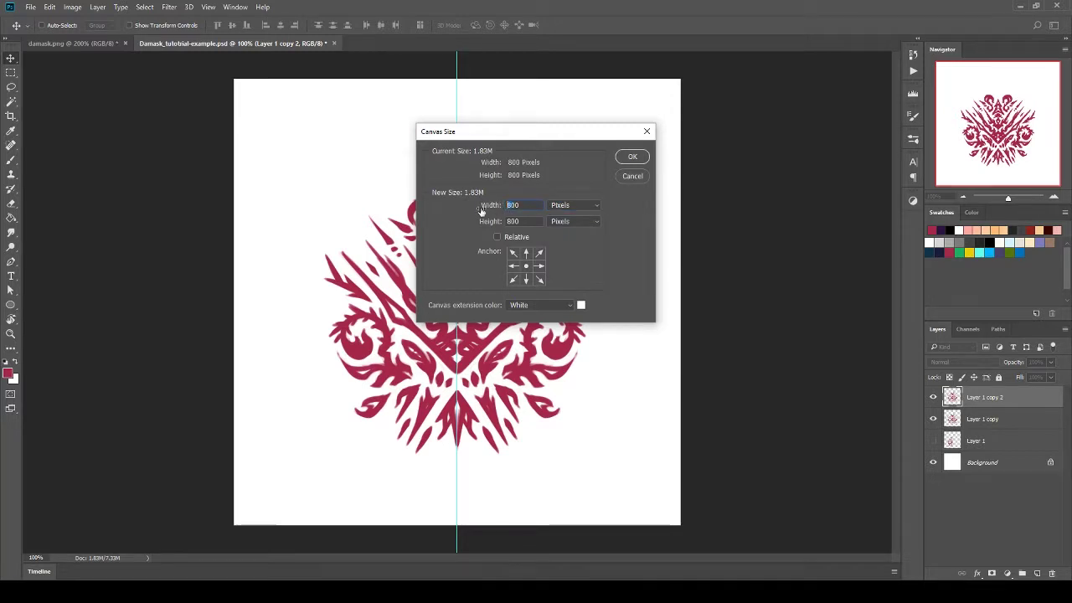
pyautogui.write('900')
pyautogui.doubleClick(513, 220)
pyautogui.write('900')
pyautogui.click(627, 159)
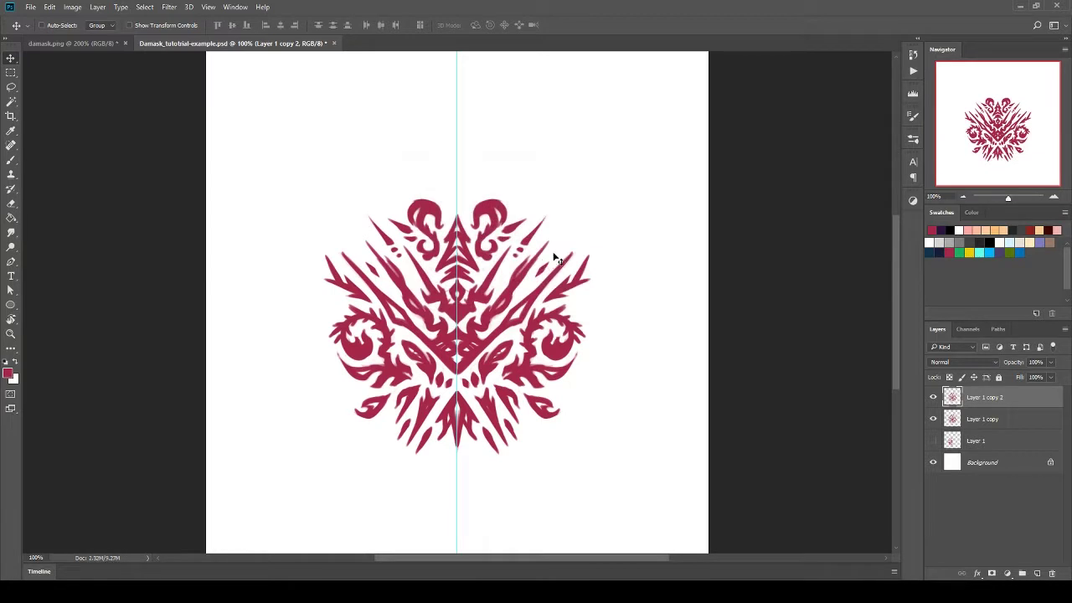
pyautogui.click(964, 197)
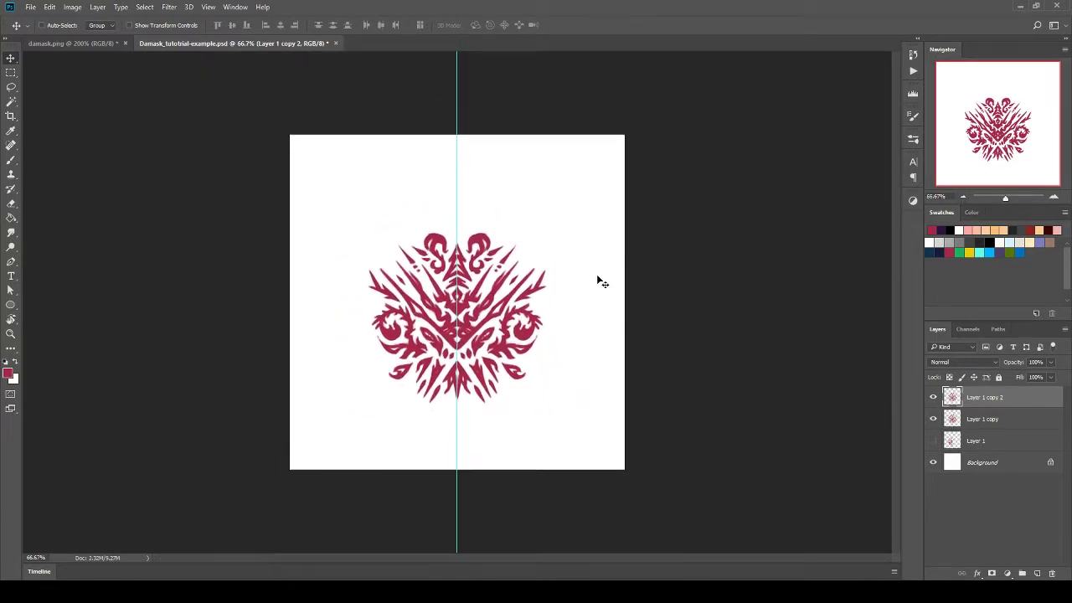
pyautogui.click(169, 6)
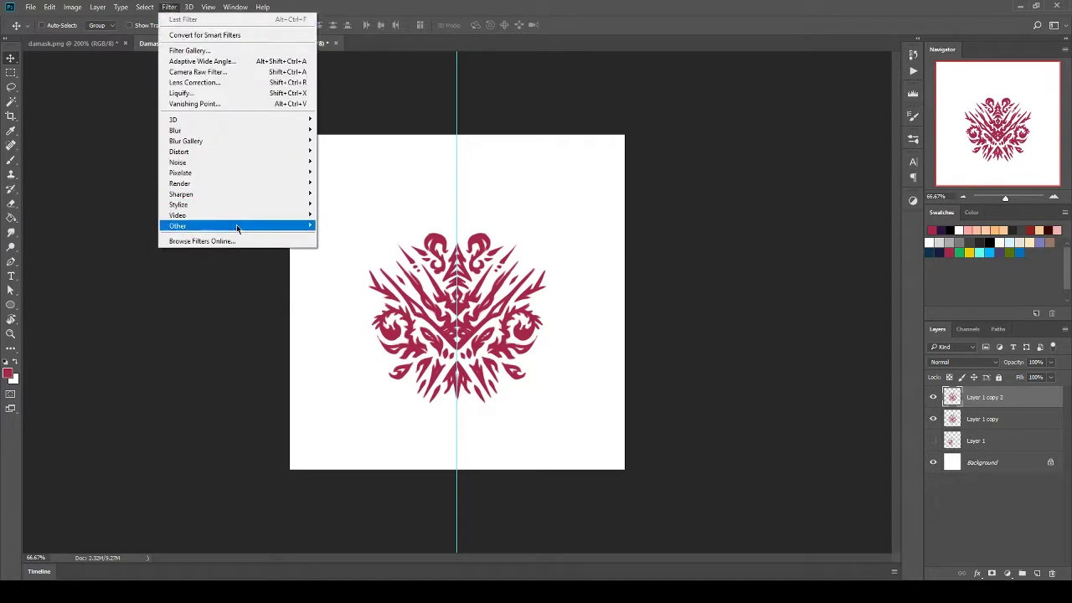
pyautogui.moveTo(248, 226)
pyautogui.click(336, 278)
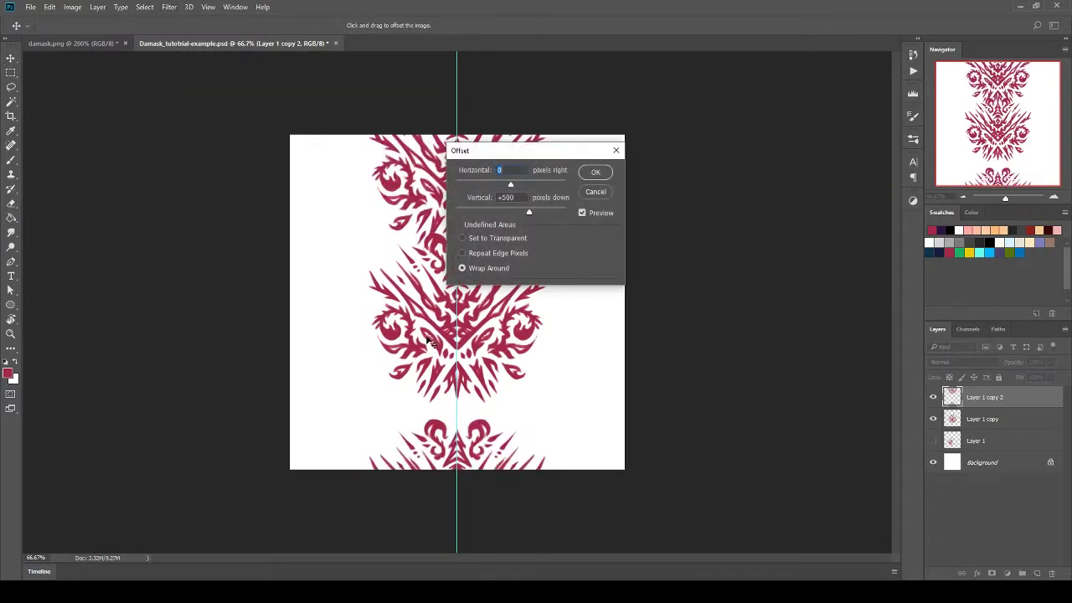
pyautogui.click(506, 199)
pyautogui.write('400')
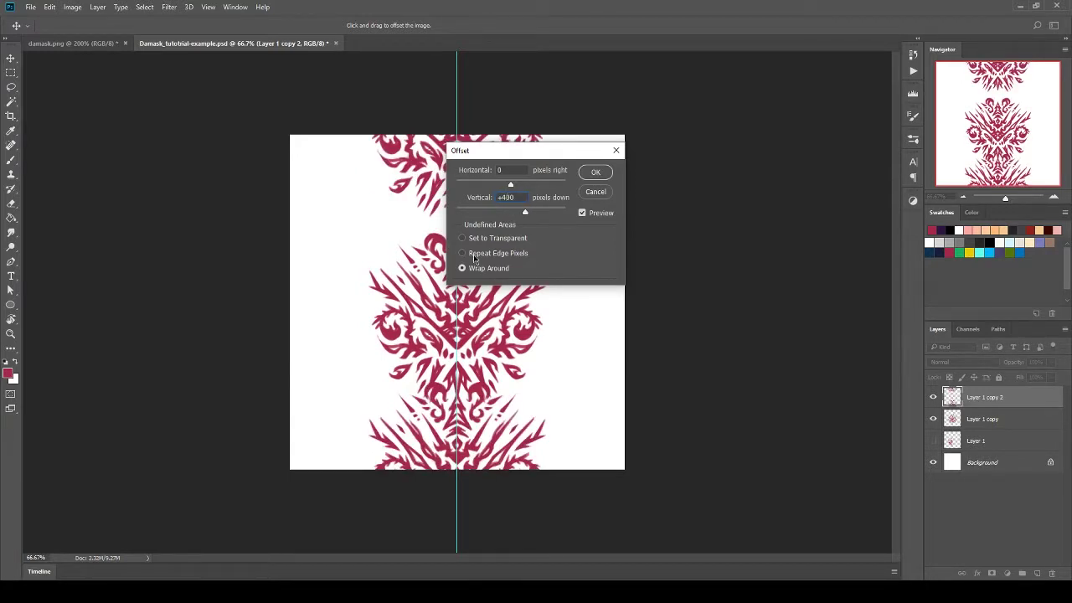
pyautogui.hotkey('shift', 'Up')
pyautogui.hotkey('shift', 'Up')
pyautogui.hotkey('shift', 'Up')
pyautogui.hotkey('shift', 'Up')
pyautogui.hotkey('shift', 'Up')
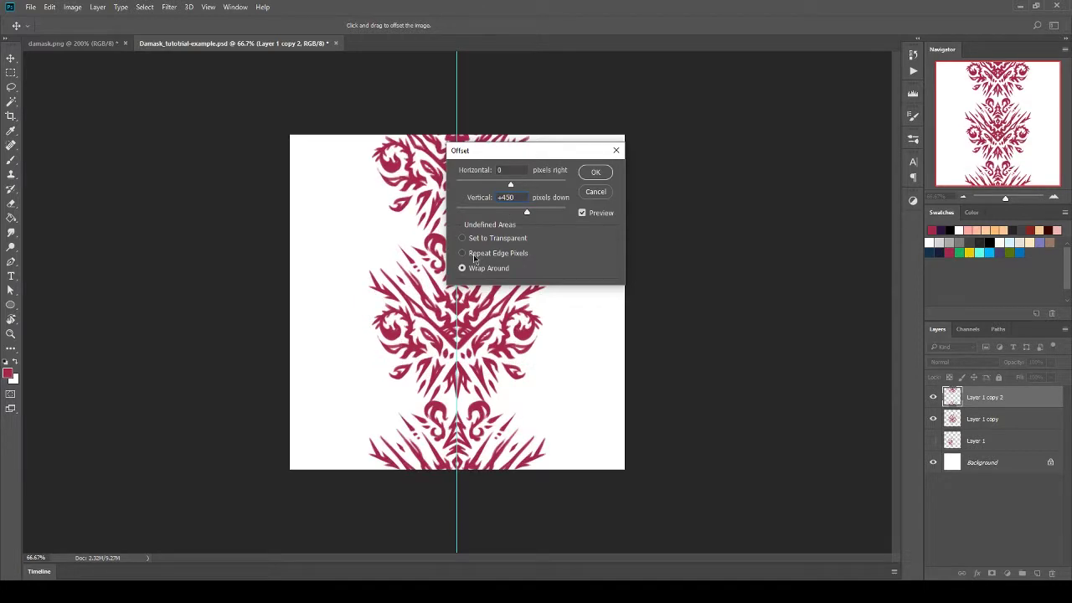
pyautogui.click(596, 193)
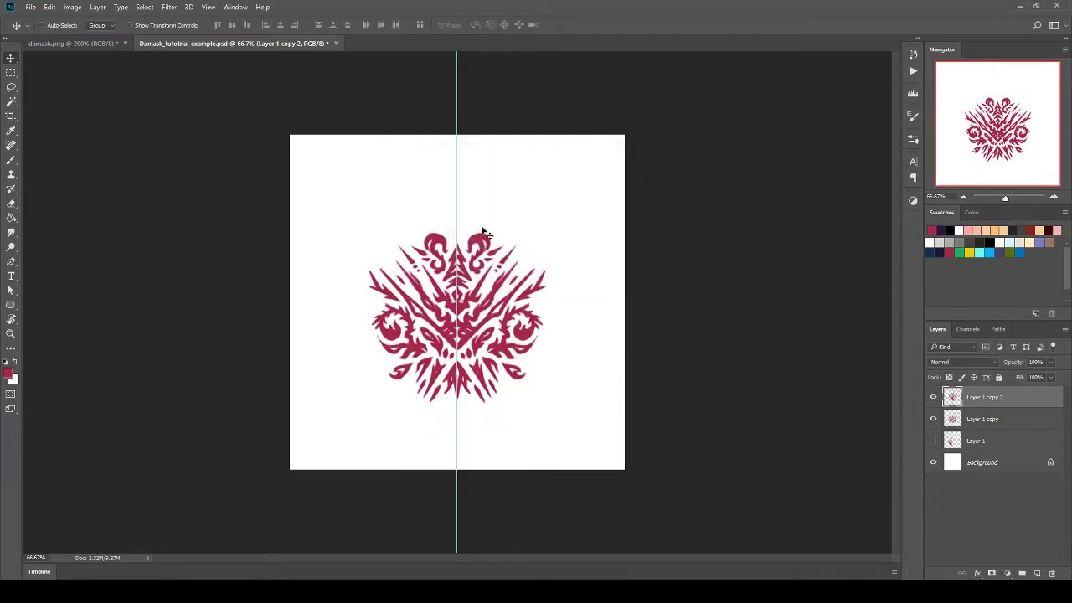
# Scale the ornament on Layer 1 copy 2 proportionally to 98%.
pyautogui.hotkey('ctrl', 't')
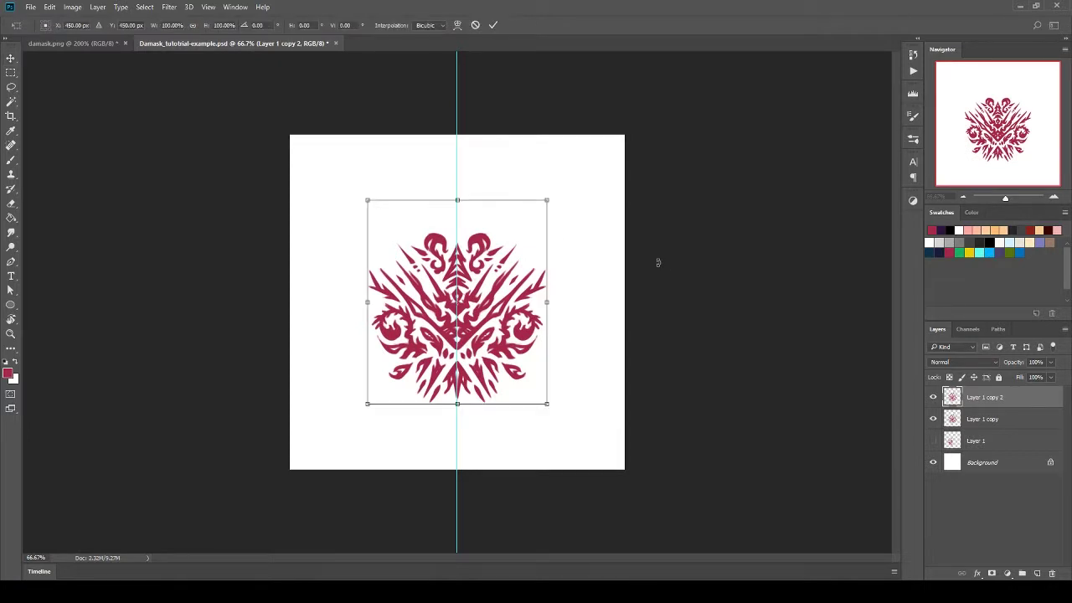
pyautogui.click(193, 25)
pyautogui.click(221, 26)
pyautogui.write('97')
pyautogui.press('Return')
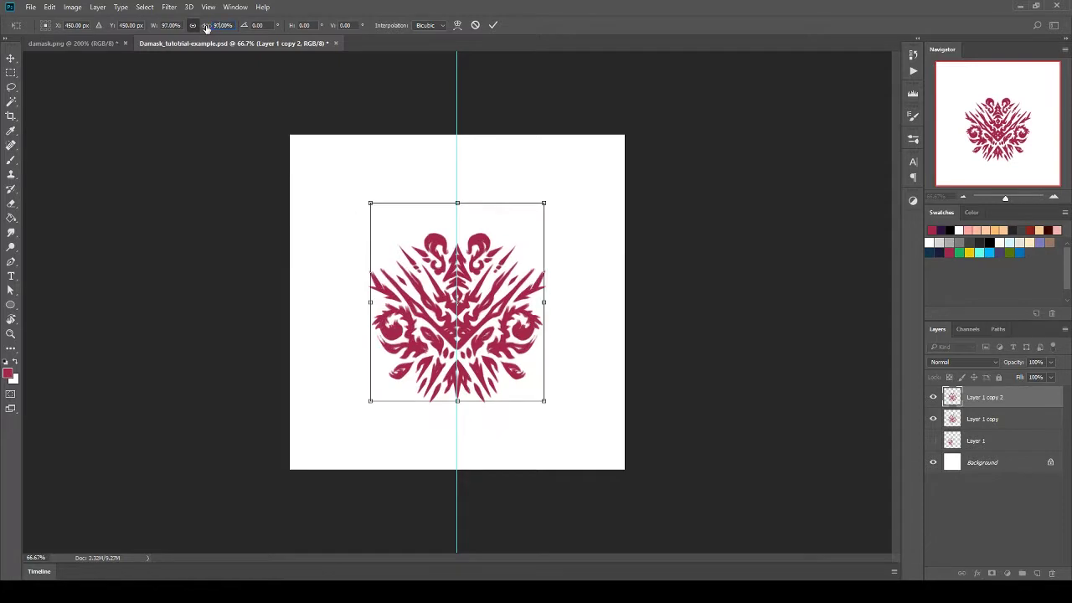
pyautogui.press('Up')
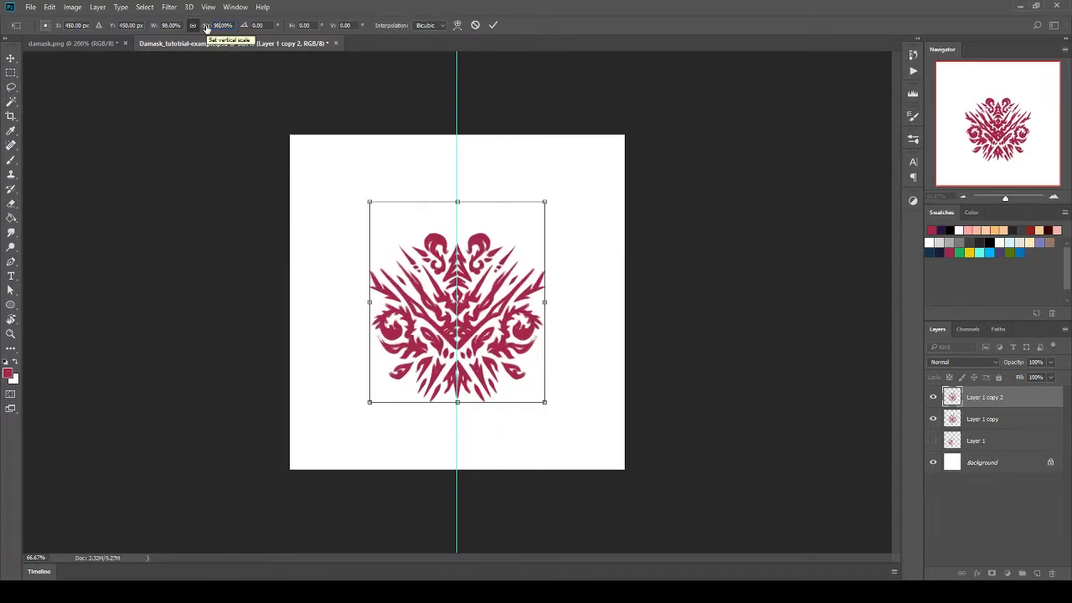
pyautogui.click(493, 26)
# Scale the ornament on Layer 1 copy proportionally to 98% and compare it with the copy above by toggling visibility.
pyautogui.click(973, 423)
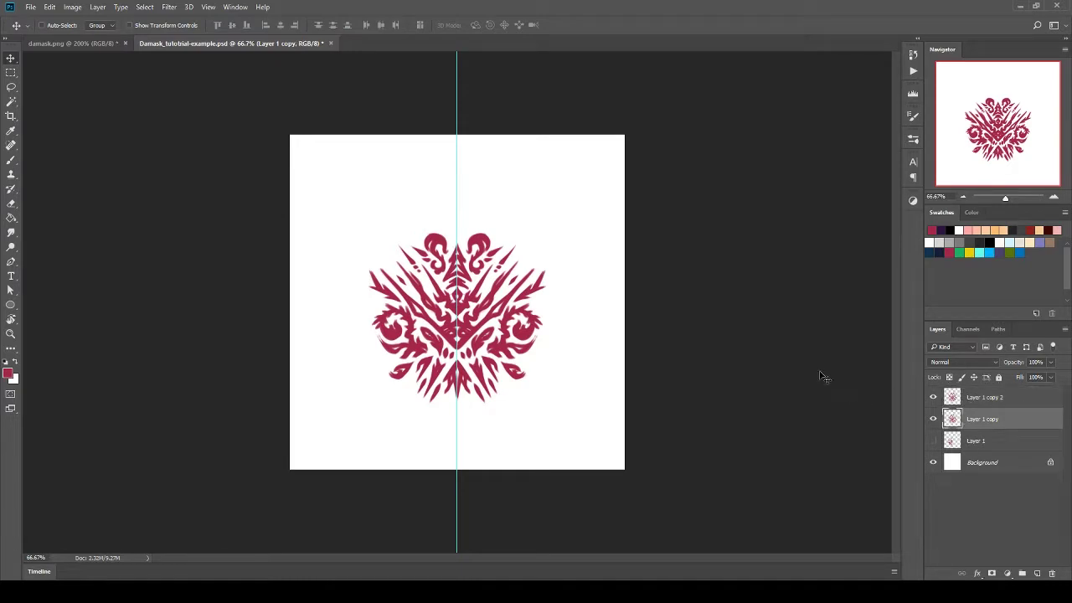
pyautogui.hotkey('ctrl', 't')
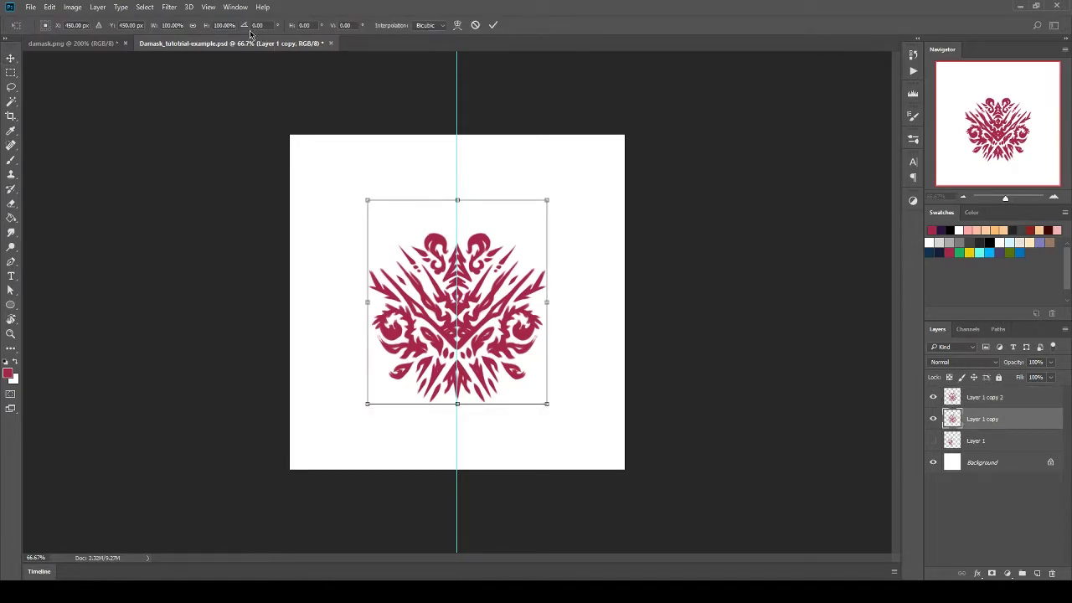
pyautogui.click(193, 25)
pyautogui.click(222, 26)
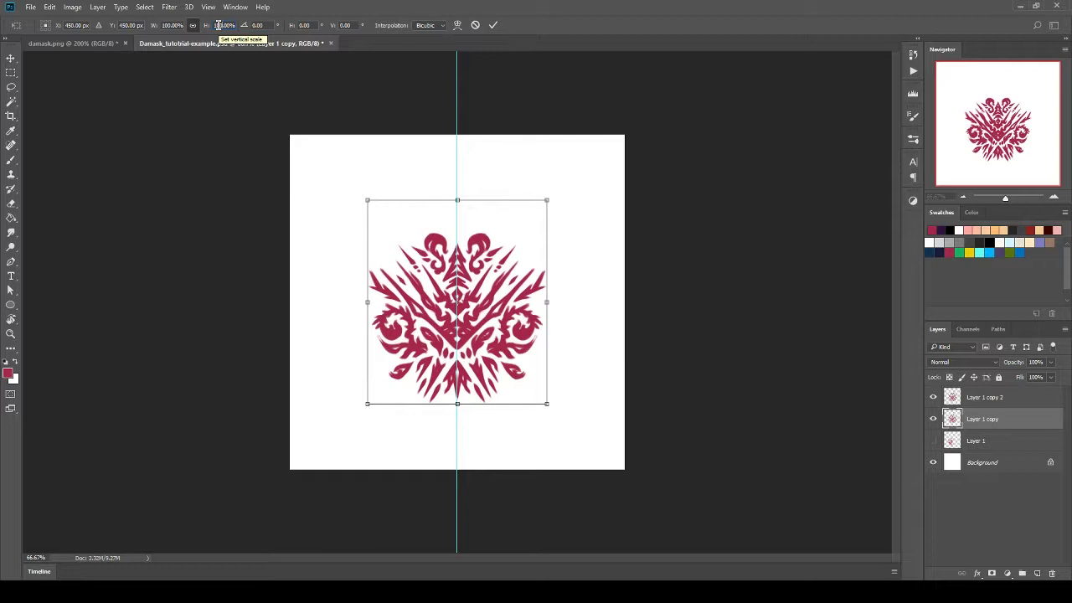
pyautogui.write('1')
pyautogui.press('Return')
pyautogui.write('198')
pyautogui.press('Return')
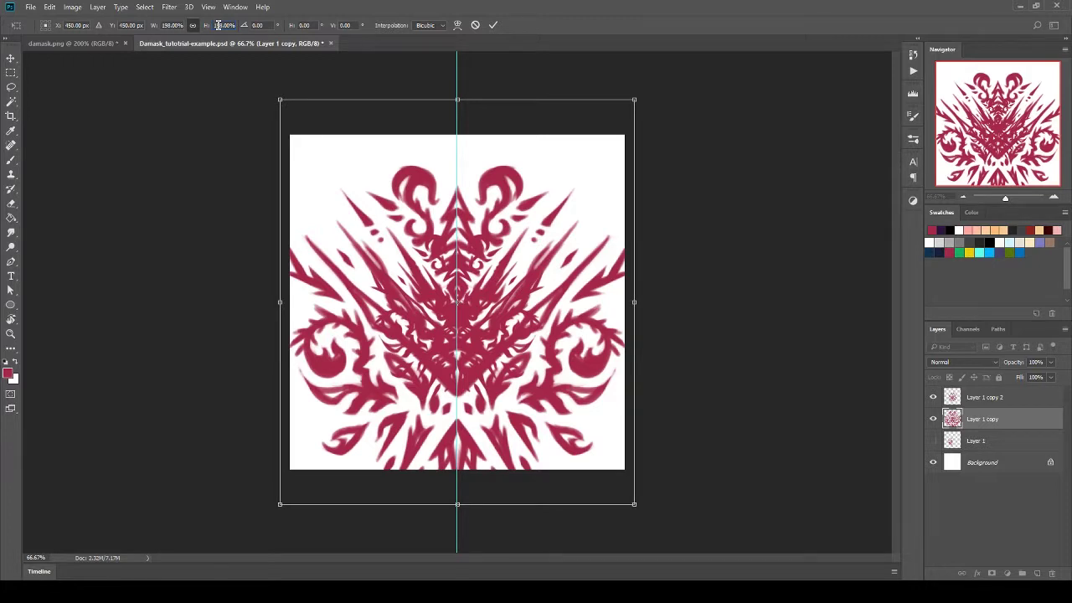
pyautogui.write('98')
pyautogui.press('Return')
pyautogui.press('Return')
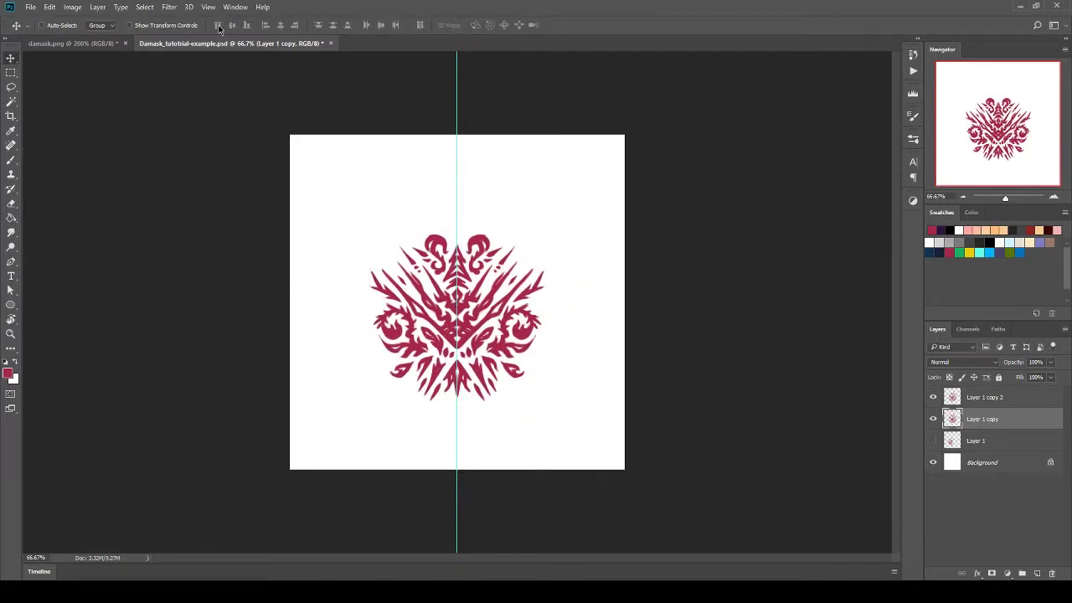
pyautogui.click(933, 398)
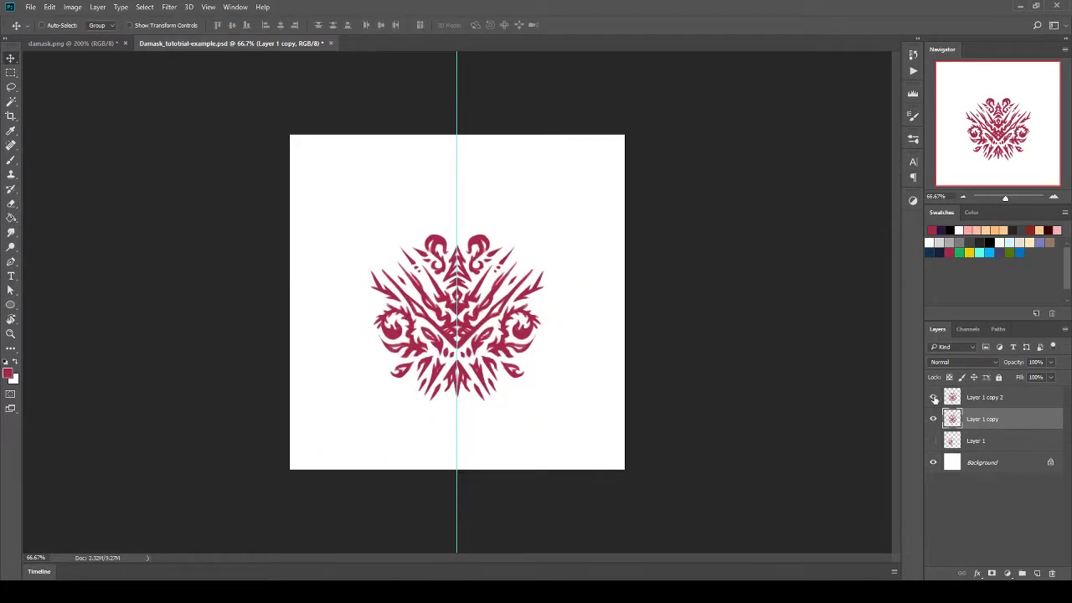
pyautogui.click(933, 398)
# Offset Layer 1 copy 2 vertically by 450 pixels with Wrap Around, and remove the vertical centre guide.
pyautogui.click(983, 398)
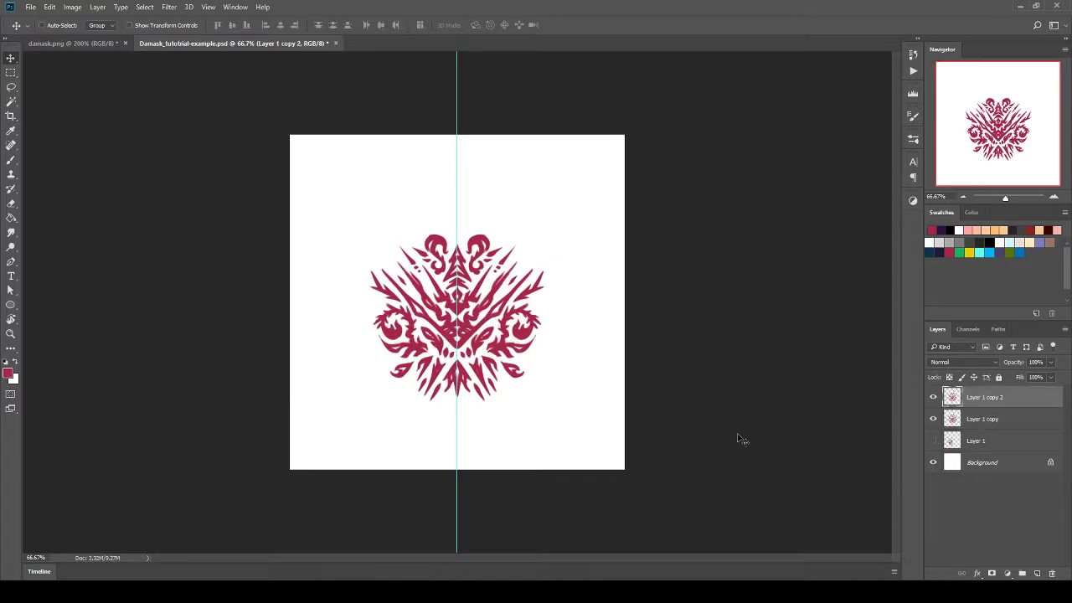
pyautogui.click(169, 7)
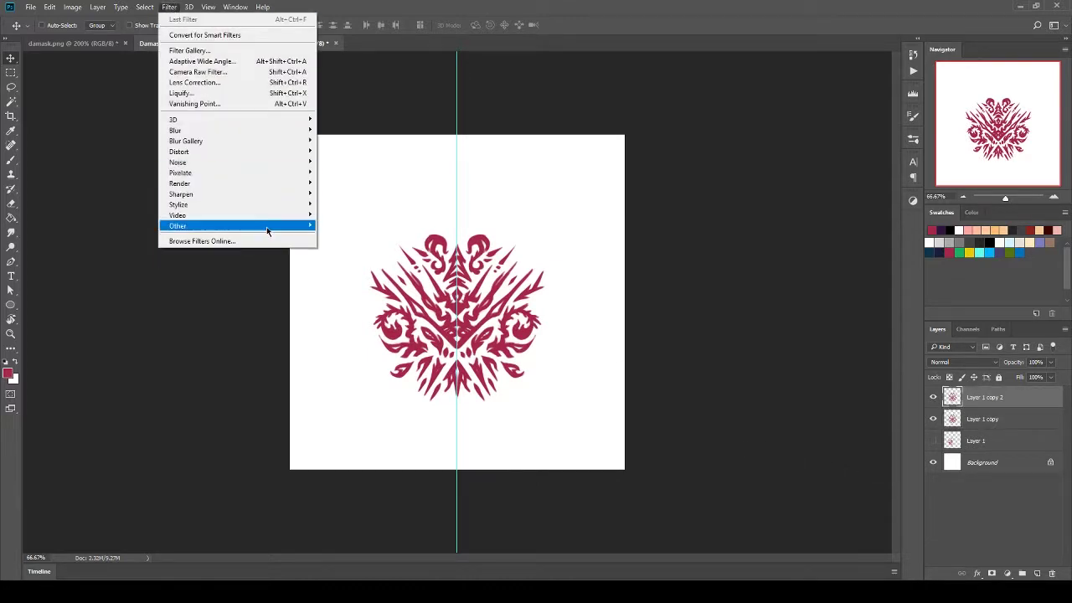
pyautogui.moveTo(268, 226)
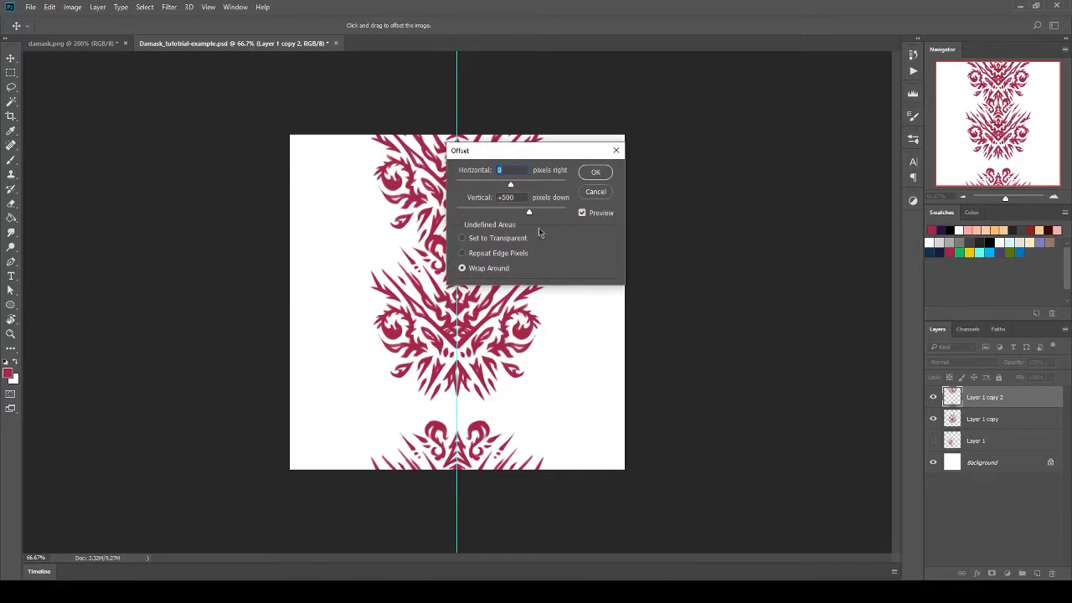
pyautogui.doubleClick(507, 198)
pyautogui.write('450')
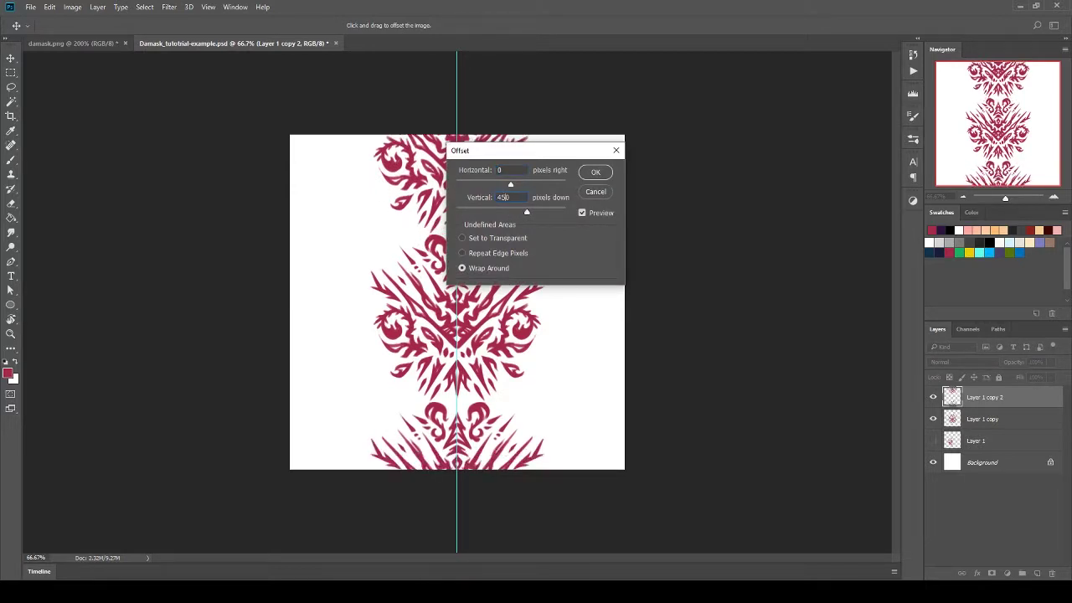
pyautogui.click(596, 173)
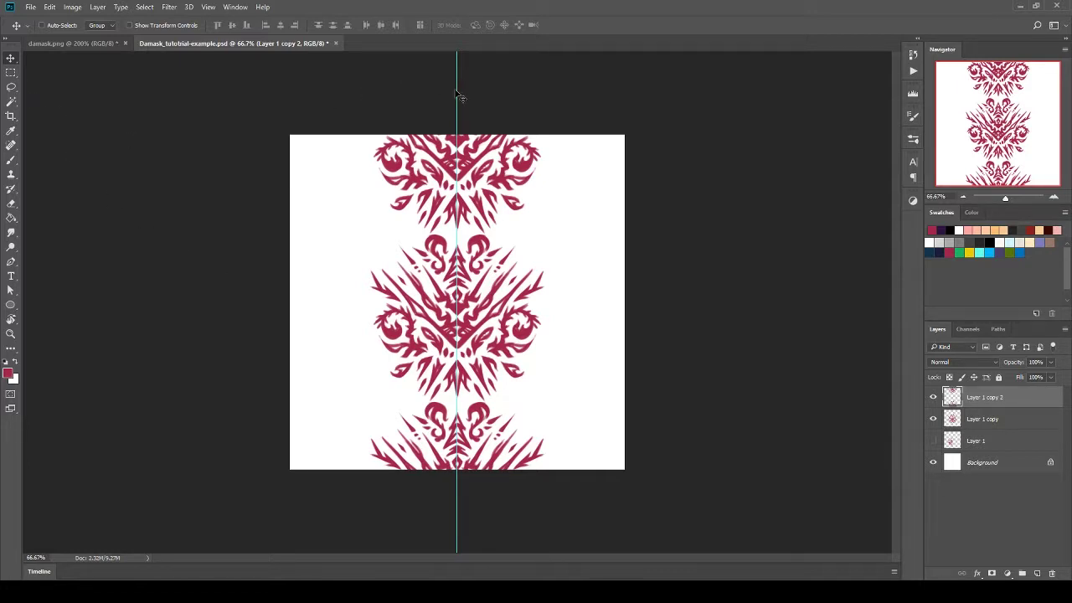
pyautogui.moveTo(457, 92); pyautogui.dragTo(3, 243)
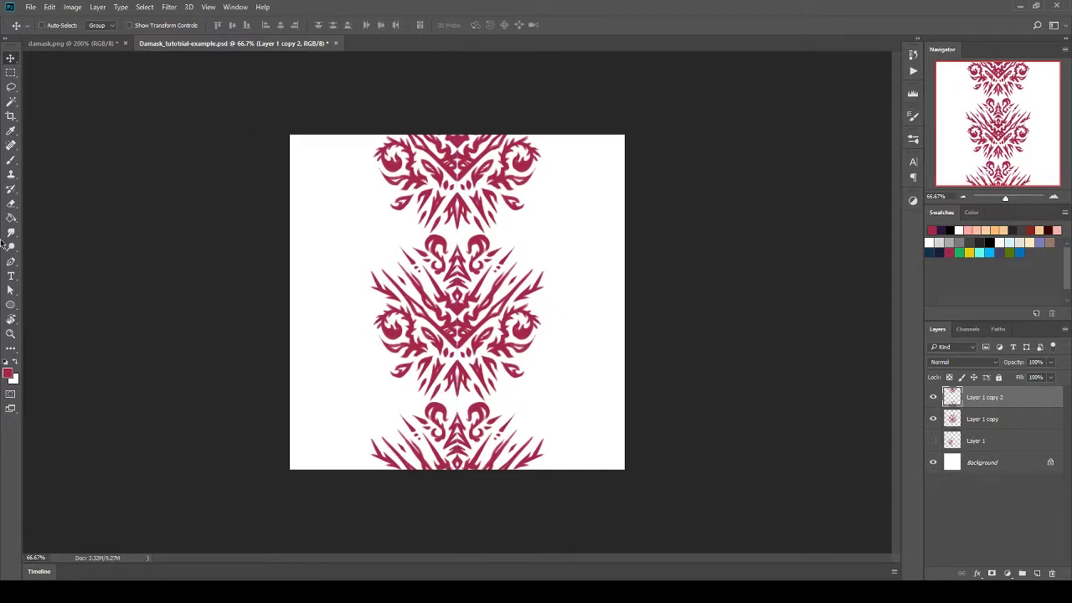
# Duplicate Layer 1 copy and Layer 1 copy 2 together and merge the two duplicates into a single layer.
pyautogui.keyDown('shift'); pyautogui.click(985, 419); pyautogui.keyUp('shift')
pyautogui.rightClick(995, 425)
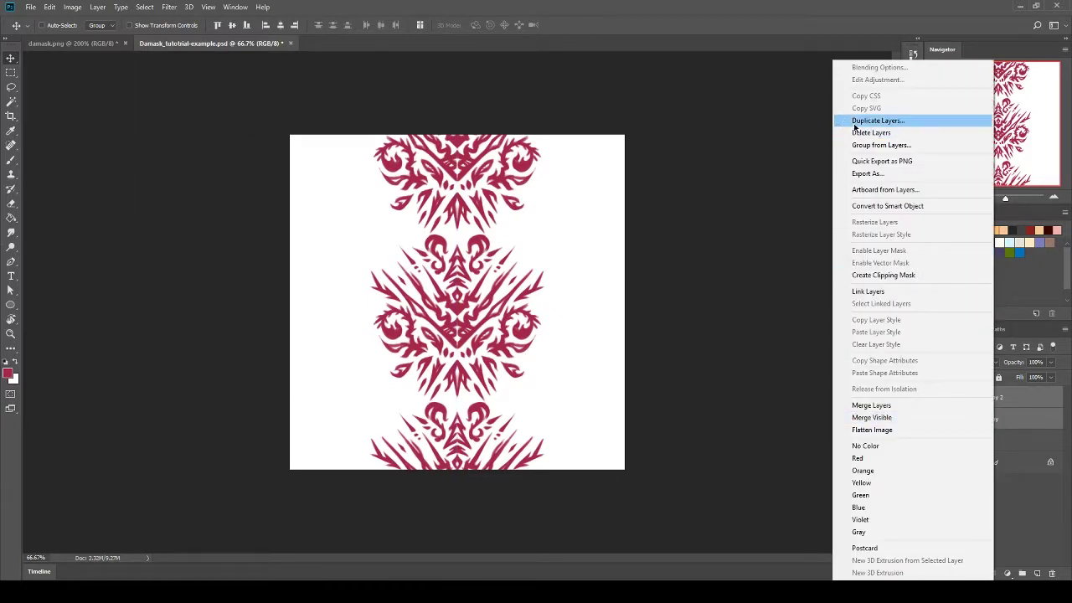
pyautogui.click(856, 123)
pyautogui.click(633, 182)
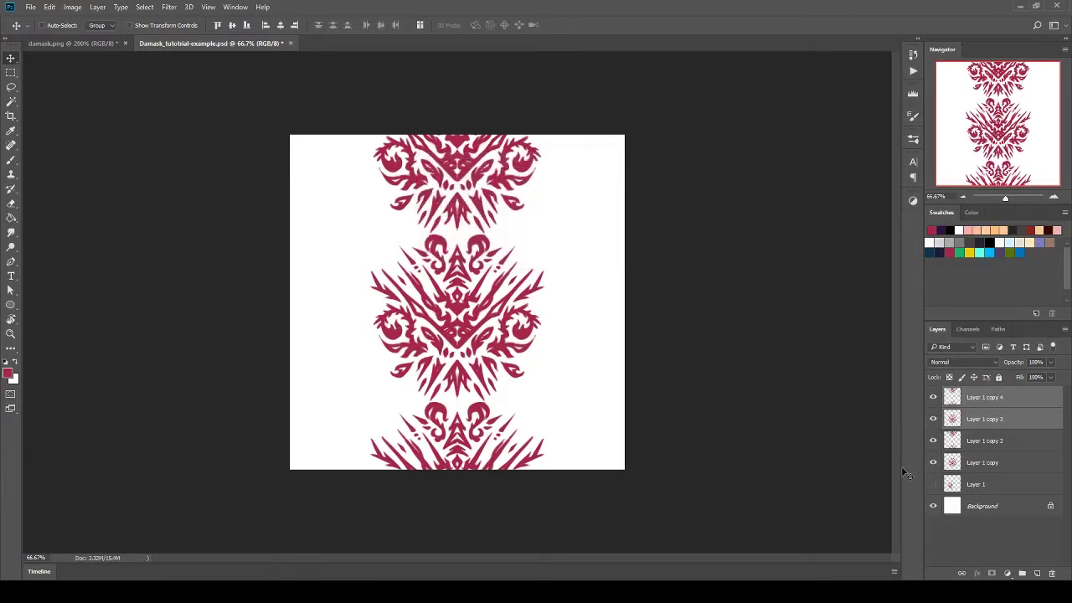
pyautogui.rightClick(994, 410)
pyautogui.click(868, 406)
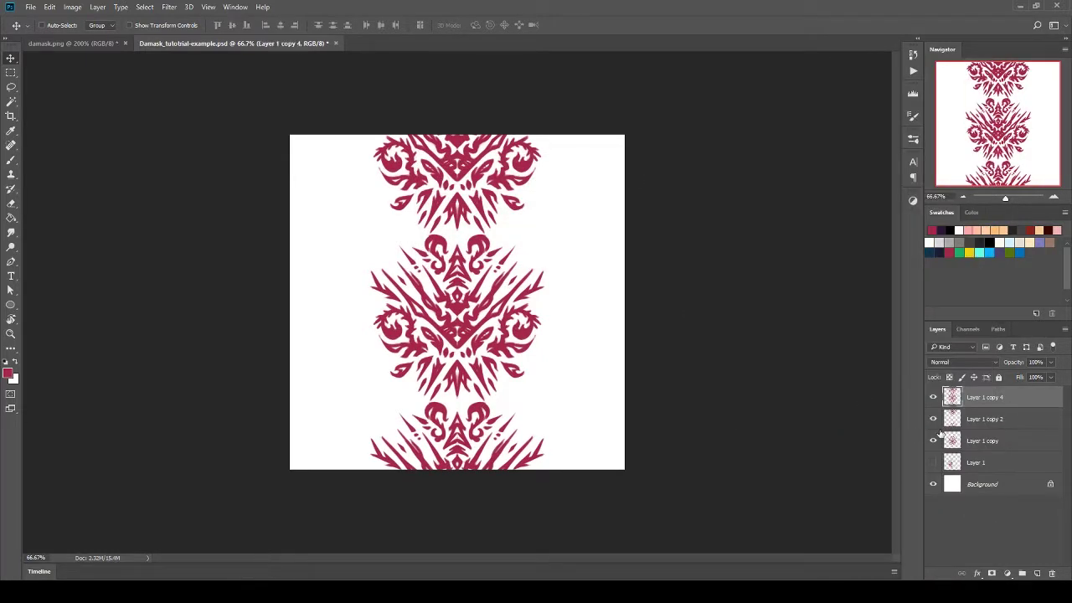
# Start an Offset on Layer 1 copy 4 with Wrap Around, set to 450 pixels horizontally and 0 pixels vertically.
pyautogui.click(933, 398)
pyautogui.click(934, 398)
pyautogui.moveTo(933, 419); pyautogui.dragTo(934, 441)
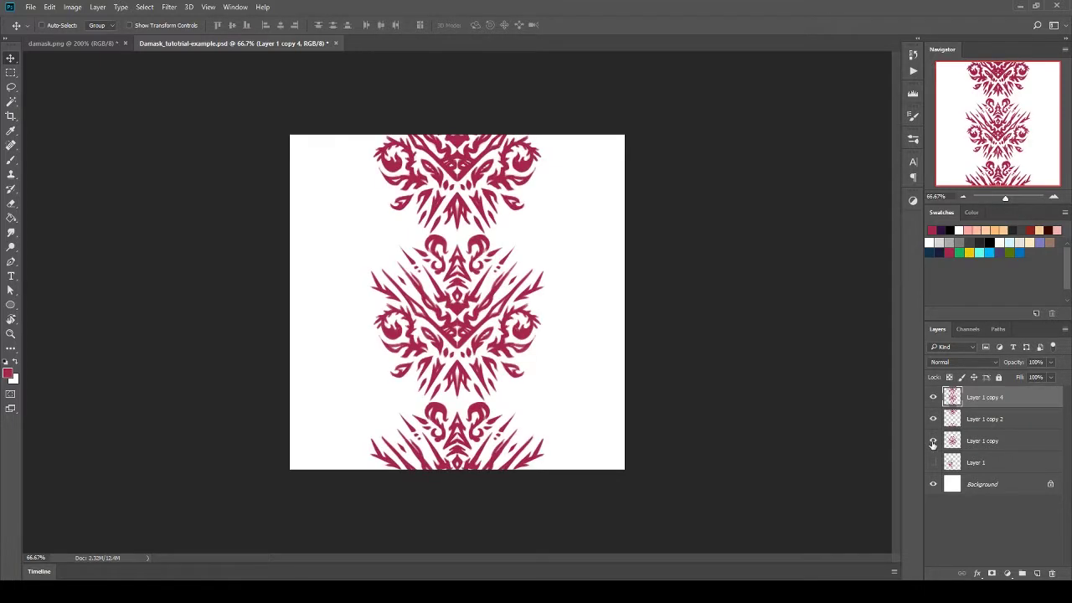
pyautogui.click(169, 7)
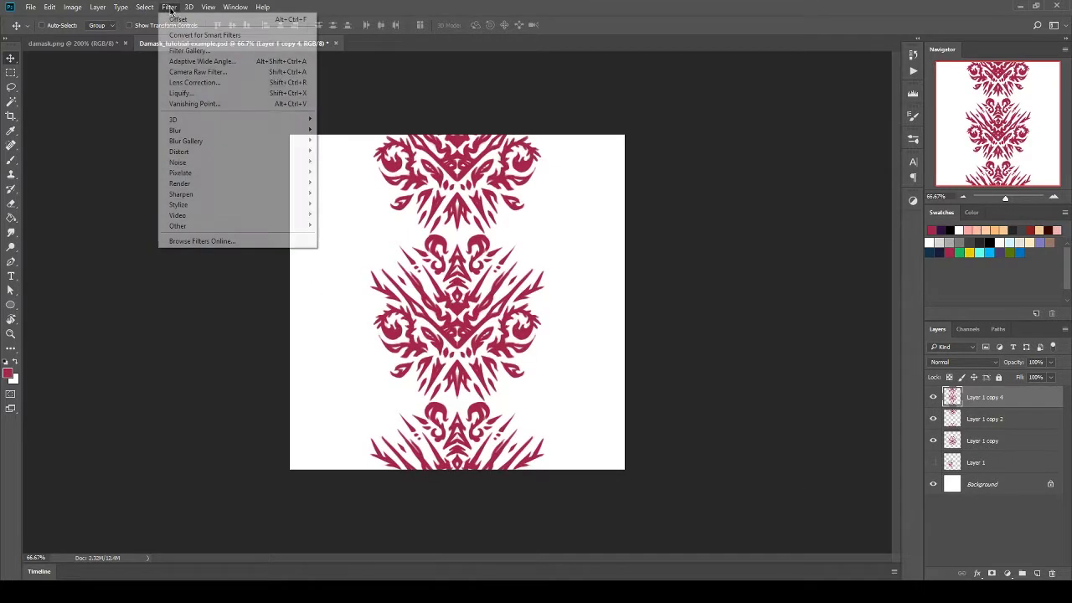
pyautogui.moveTo(265, 230)
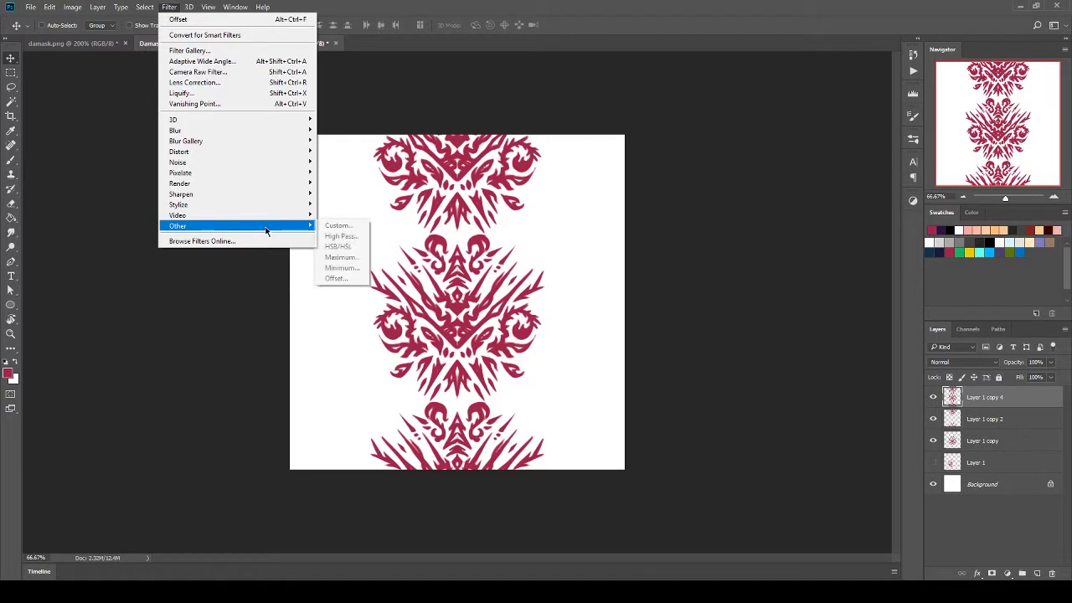
pyautogui.click(350, 281)
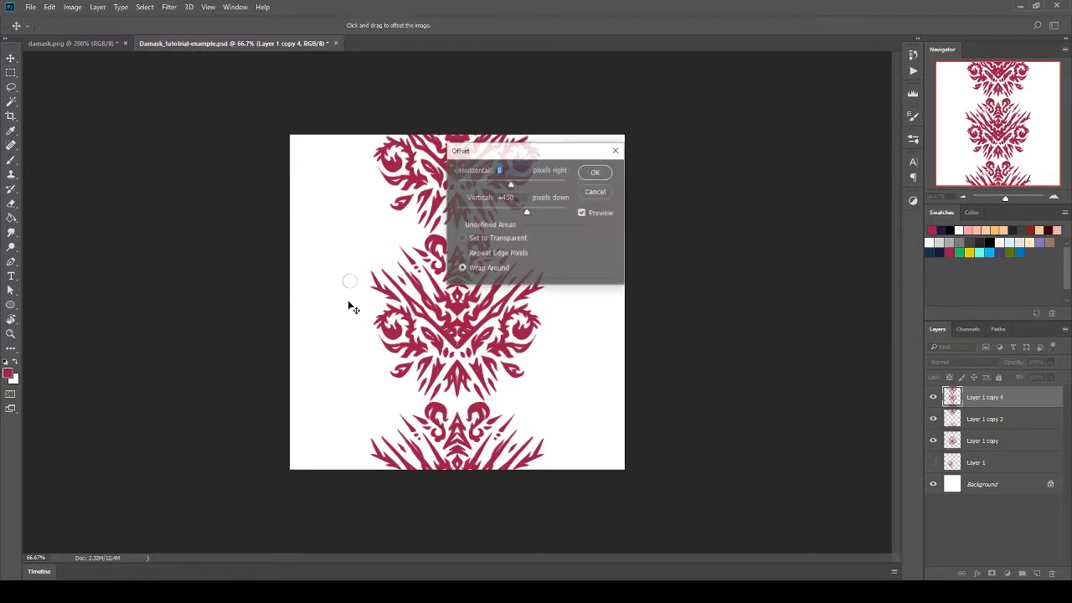
pyautogui.doubleClick(517, 198)
pyautogui.write('0')
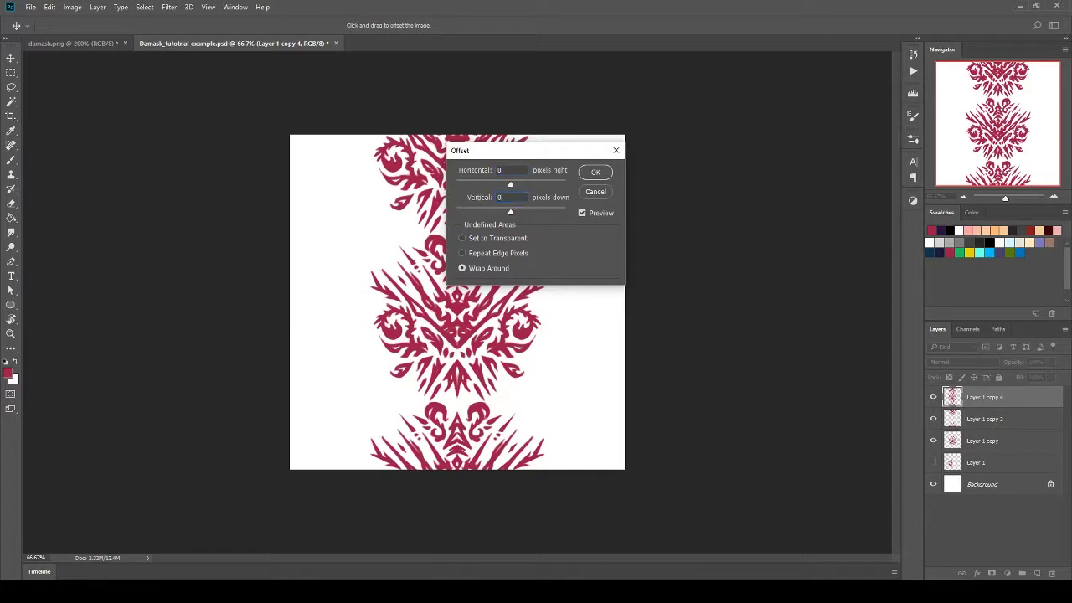
pyautogui.moveTo(508, 171); pyautogui.dragTo(491, 170)
pyautogui.write('450')
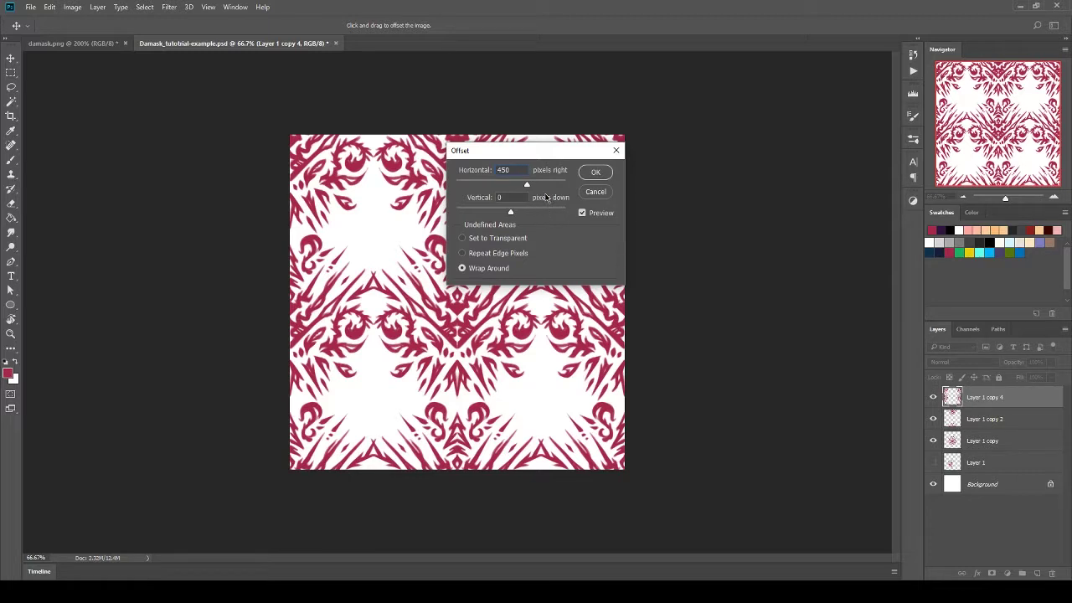
# Set the vertical offset to 225 pixels and apply the Offset filter to Layer 1 copy 4.
pyautogui.moveTo(551, 157); pyautogui.dragTo(767, 156)
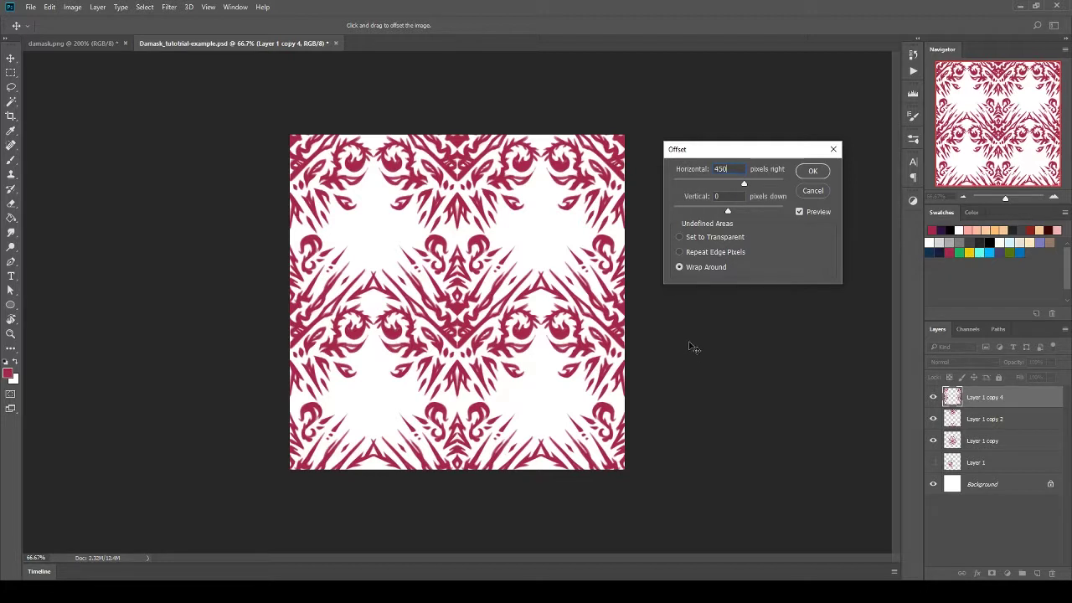
pyautogui.click(727, 195)
pyautogui.write('225')
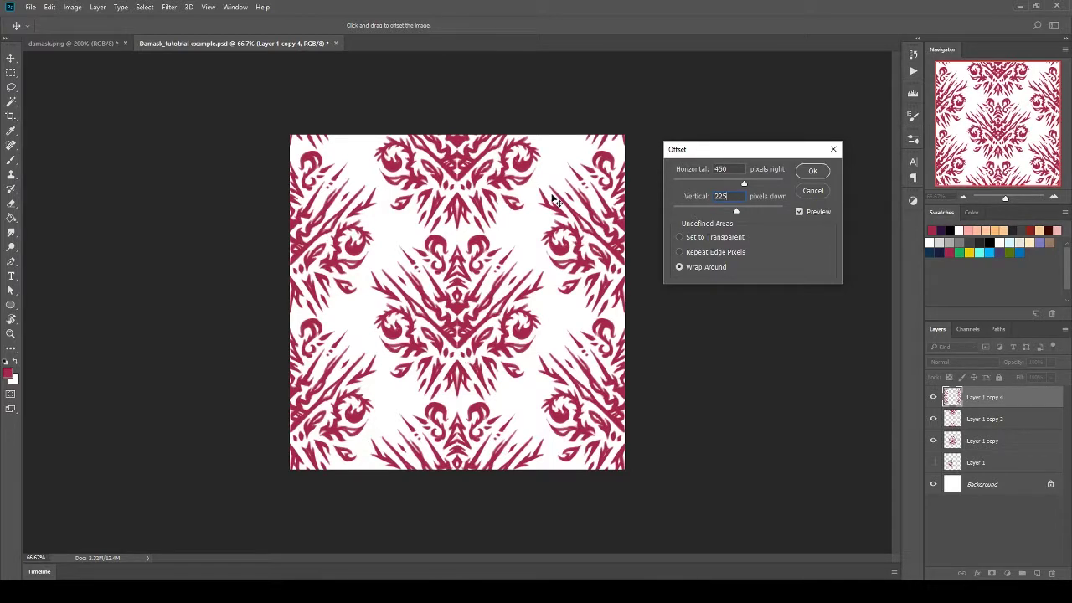
pyautogui.click(814, 171)
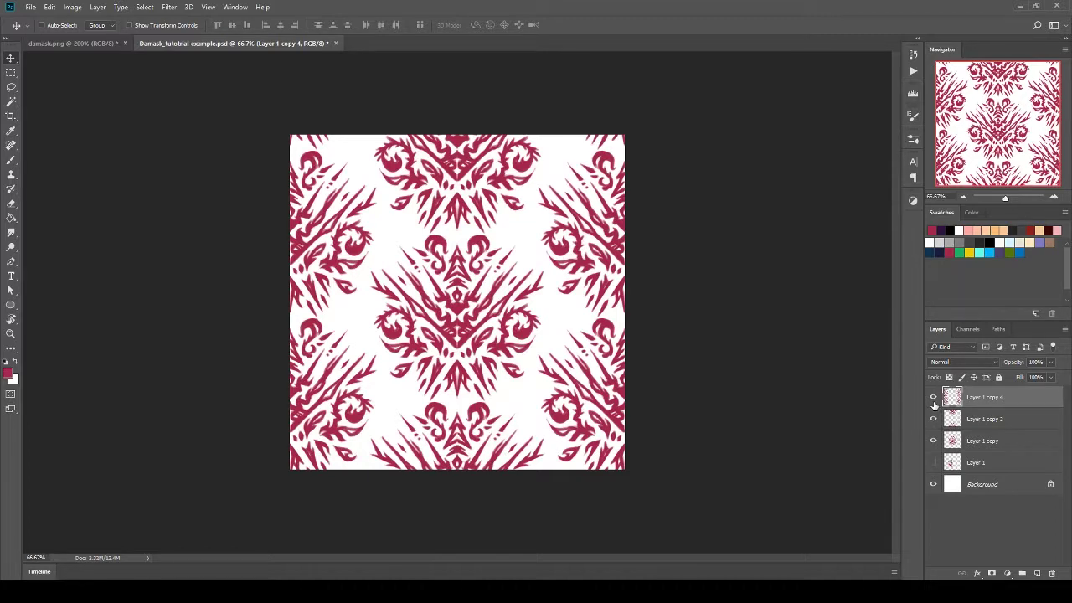
# Hide Layer 1 copy 4 and Layer 1 copy 2, duplicate Layer 1 copy, and place the duplicate at the top of the layer stack.
pyautogui.moveTo(935, 406); pyautogui.dragTo(934, 421)
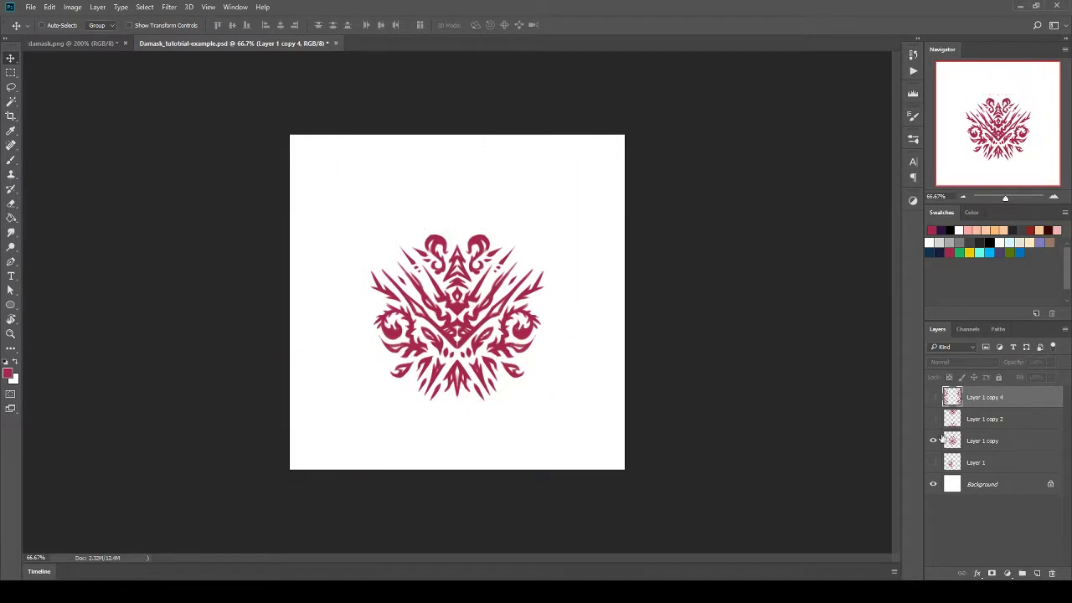
pyautogui.click(975, 441)
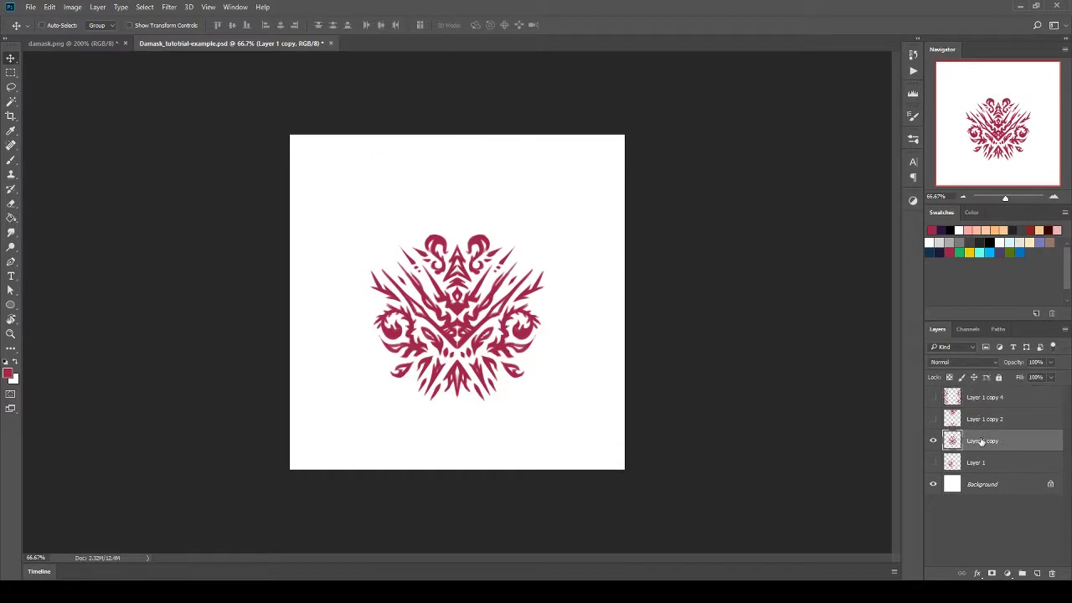
pyautogui.rightClick(982, 441)
pyautogui.click(860, 119)
pyautogui.press('Return')
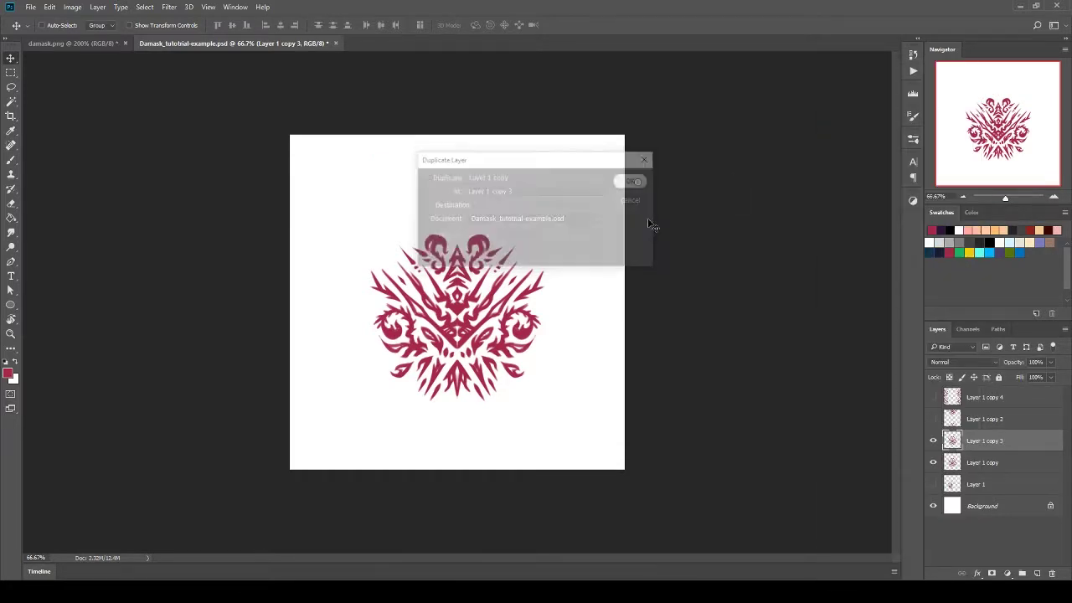
pyautogui.moveTo(984, 439); pyautogui.dragTo(978, 392)
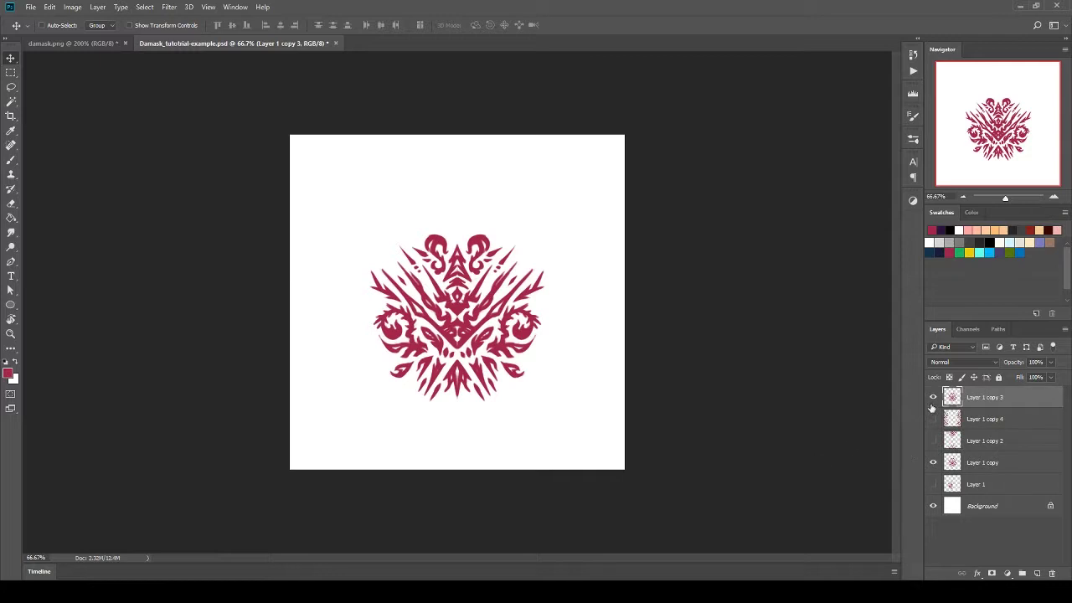
# Move the ornament on Layer 1 copy 3 straight up with Free Transform to Y about -4.5 px, partly beyond the canvas's upper edge.
pyautogui.click(932, 399)
pyautogui.click(932, 399)
pyautogui.hotkey('ctrl', 't')
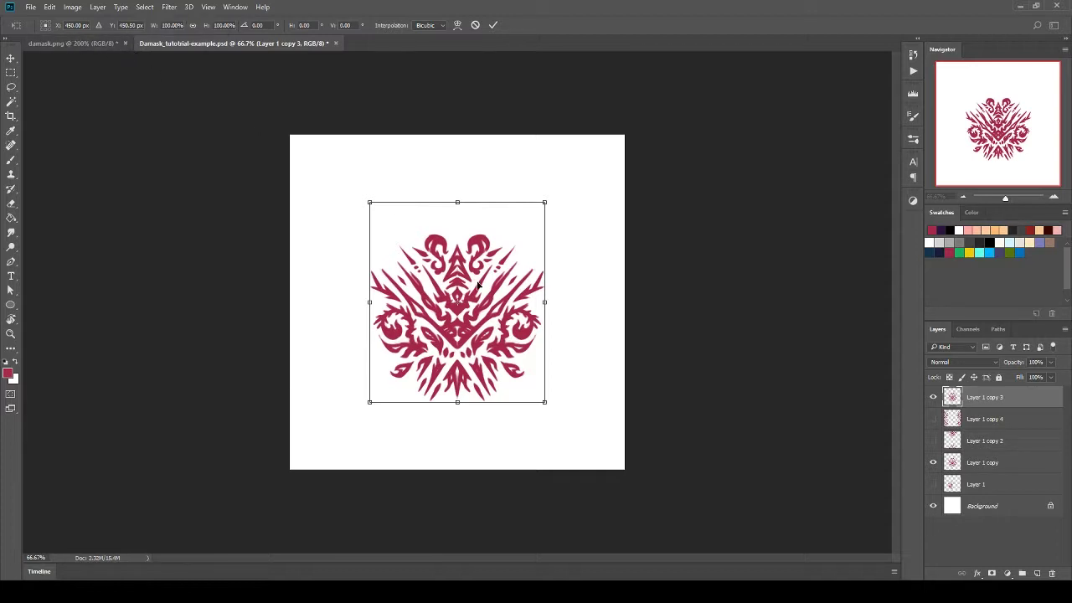
pyautogui.moveTo(478, 286); pyautogui.dragTo(483, 122)
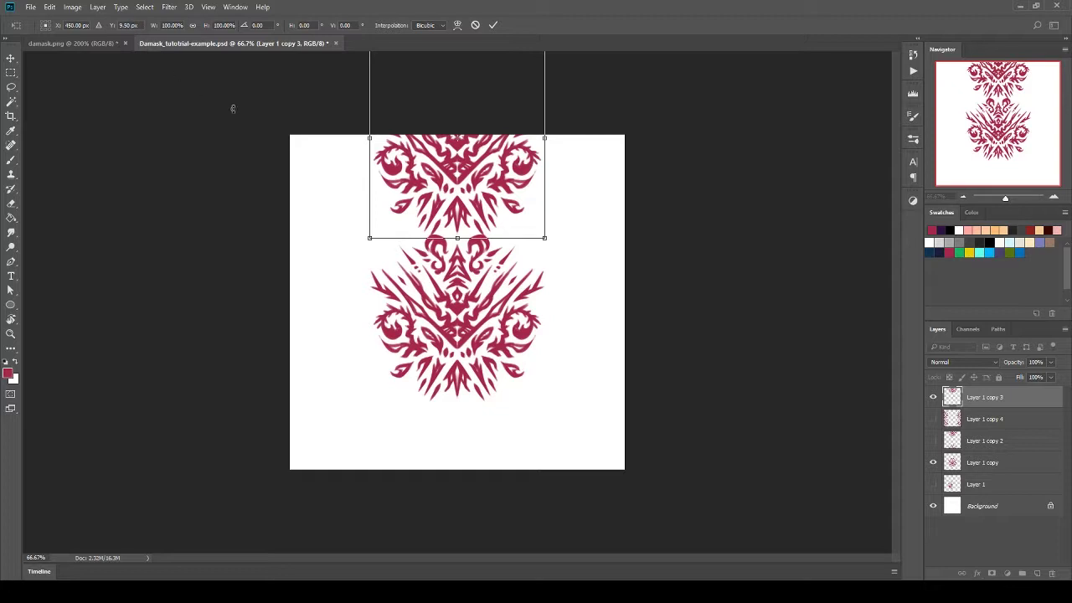
pyautogui.moveTo(498, 179); pyautogui.dragTo(499, 173)
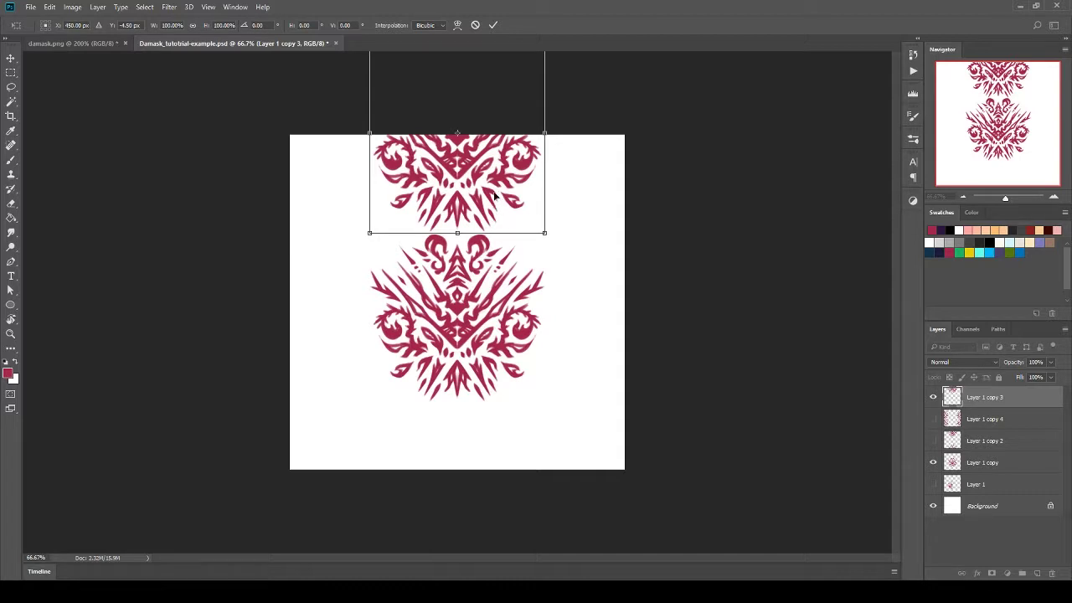
pyautogui.click(493, 26)
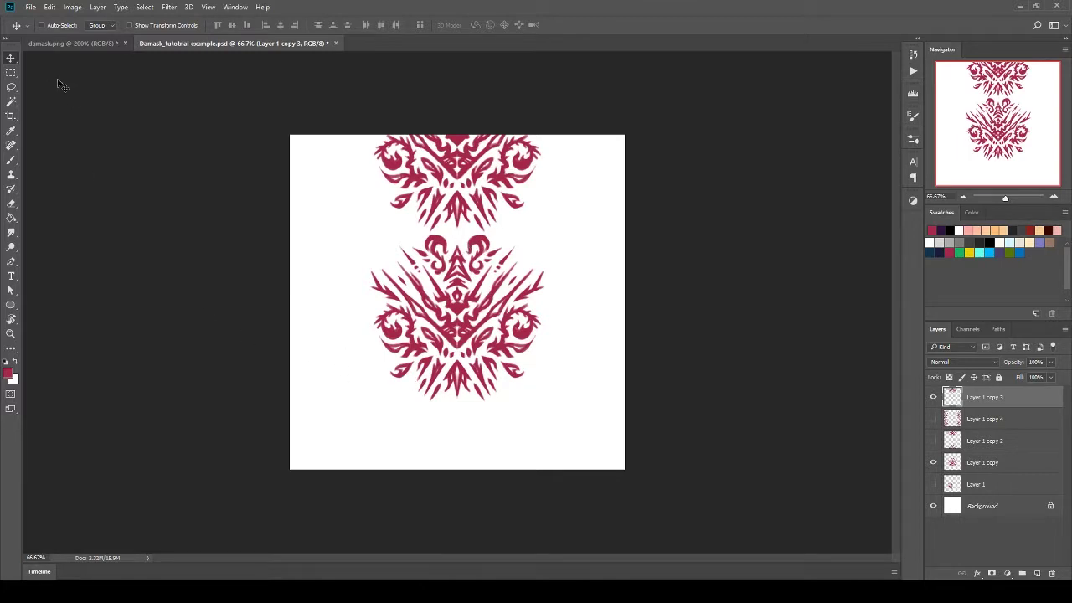
# Select the whole canvas and cut the visible part of Layer 1 copy 3 into a new layer using Layer via Cut.
pyautogui.click(144, 7)
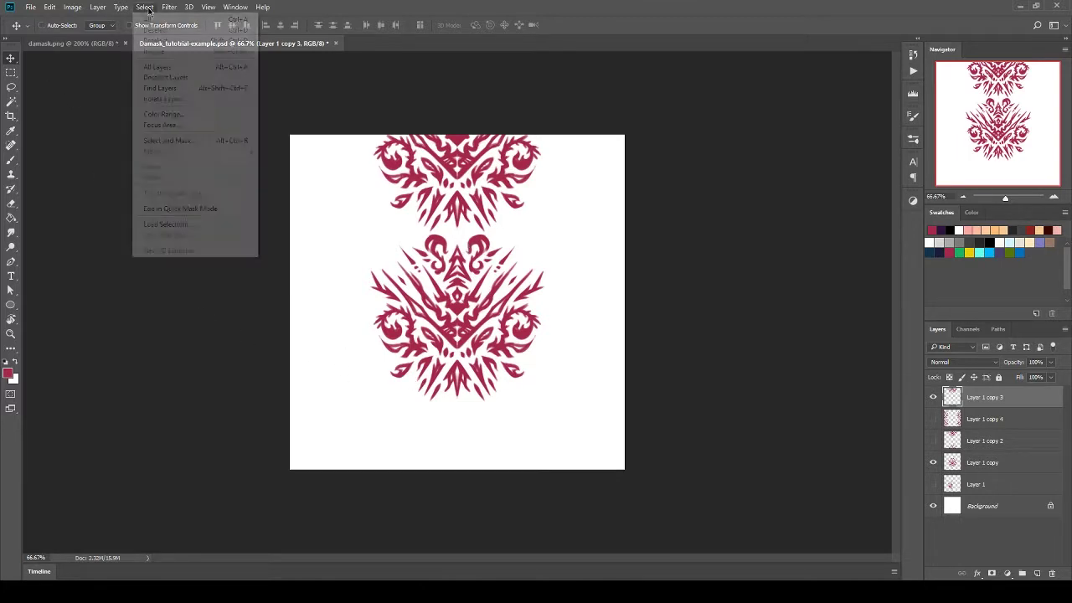
pyautogui.click(154, 21)
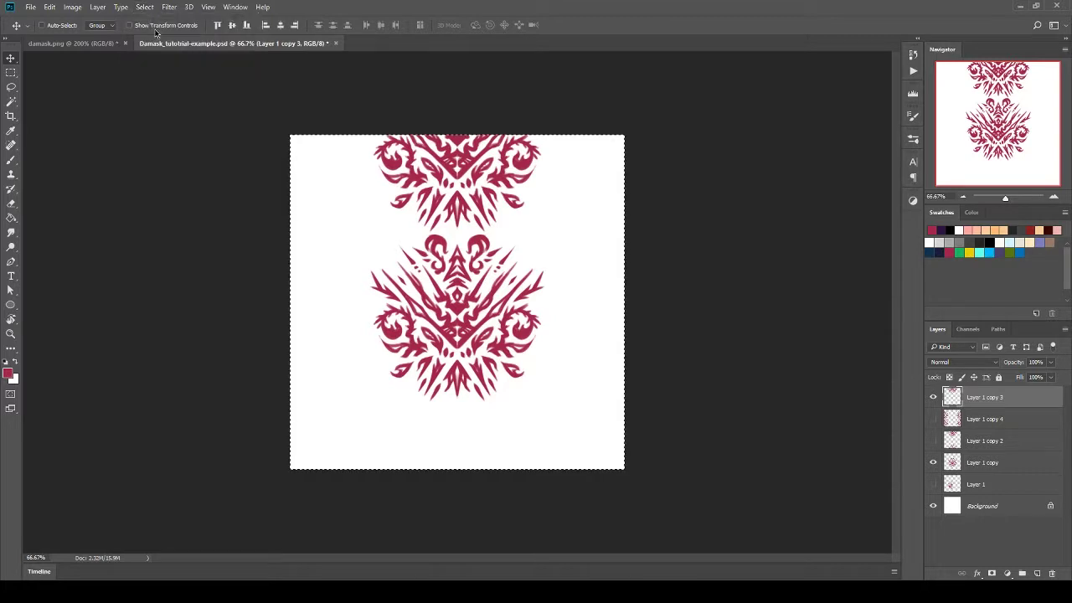
pyautogui.rightClick(982, 405)
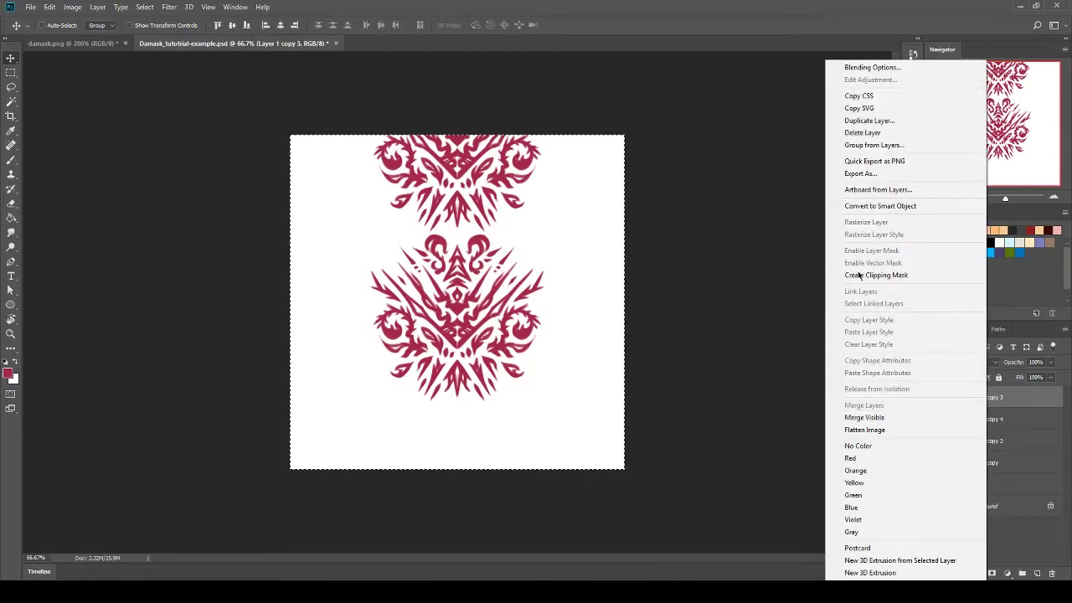
pyautogui.click(670, 348)
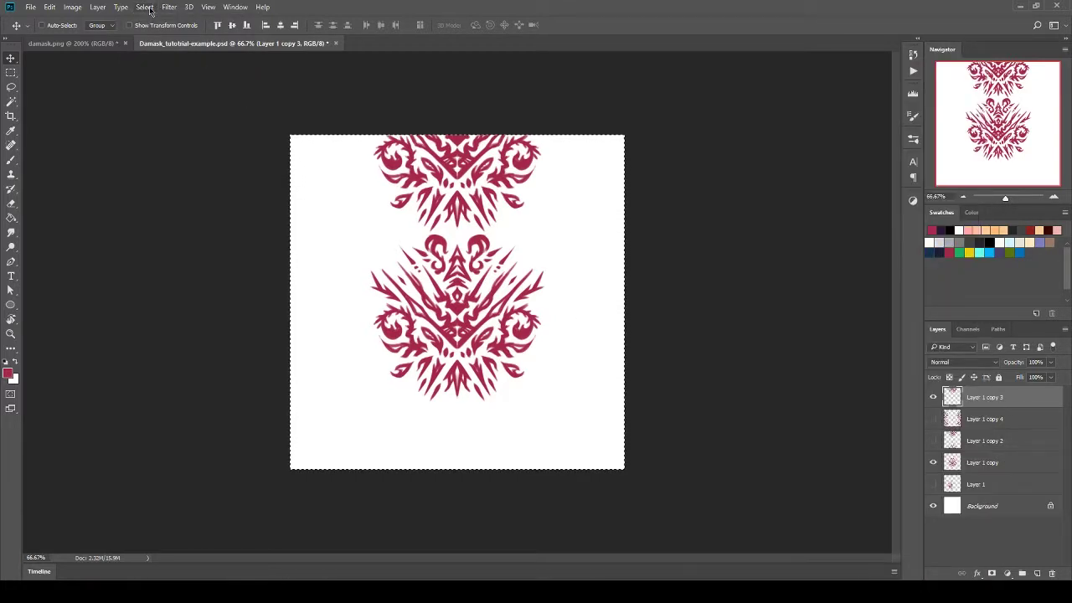
pyautogui.click(99, 7)
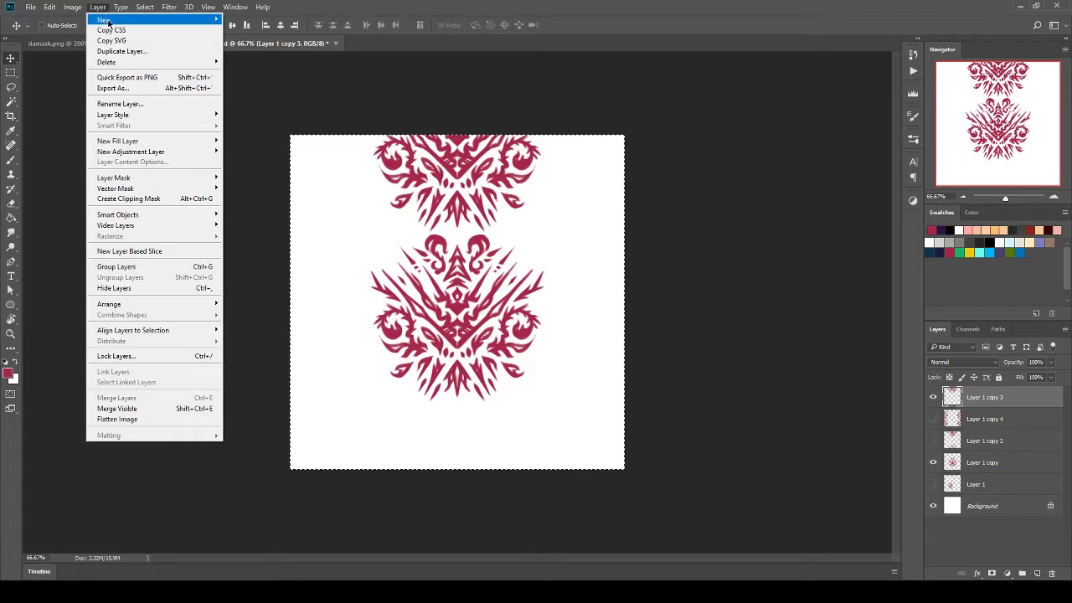
pyautogui.moveTo(108, 20)
pyautogui.click(255, 107)
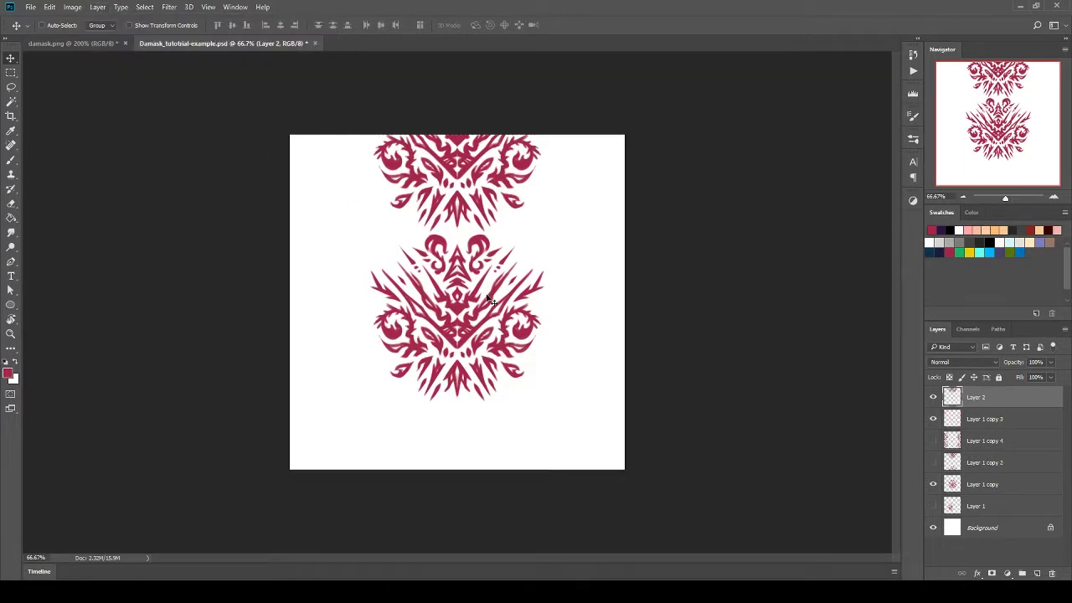
# Check Layer 2 by toggling its visibility, and move the remaining half-ornament on Layer 1 copy 3 down to the canvas's lower edge.
pyautogui.click(934, 399)
pyautogui.click(934, 399)
pyautogui.click(934, 401)
pyautogui.click(934, 400)
pyautogui.click(985, 418)
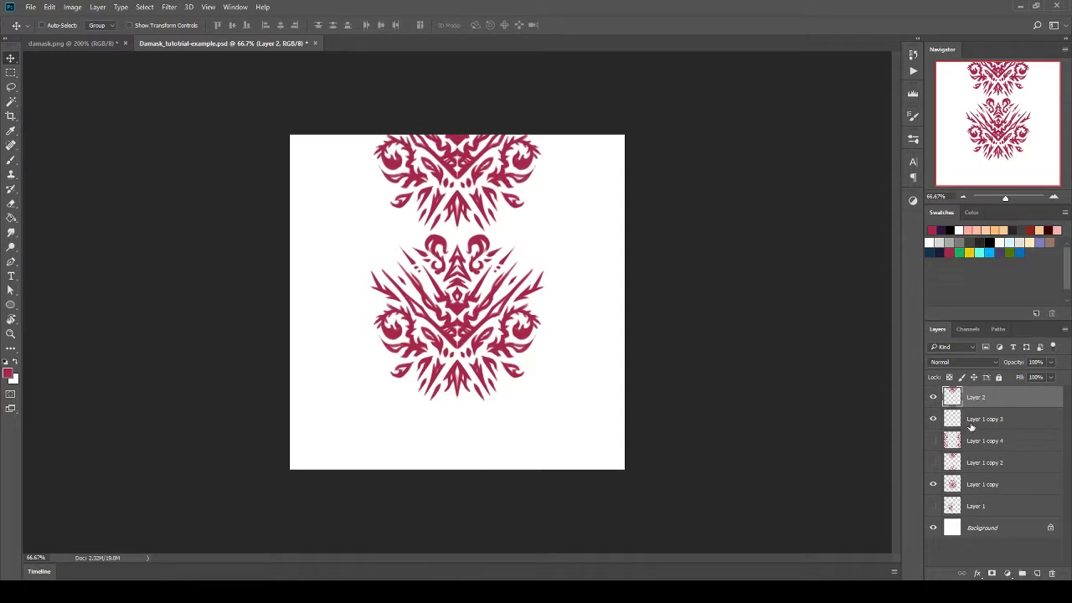
pyautogui.moveTo(505, 225); pyautogui.dragTo(494, 418)
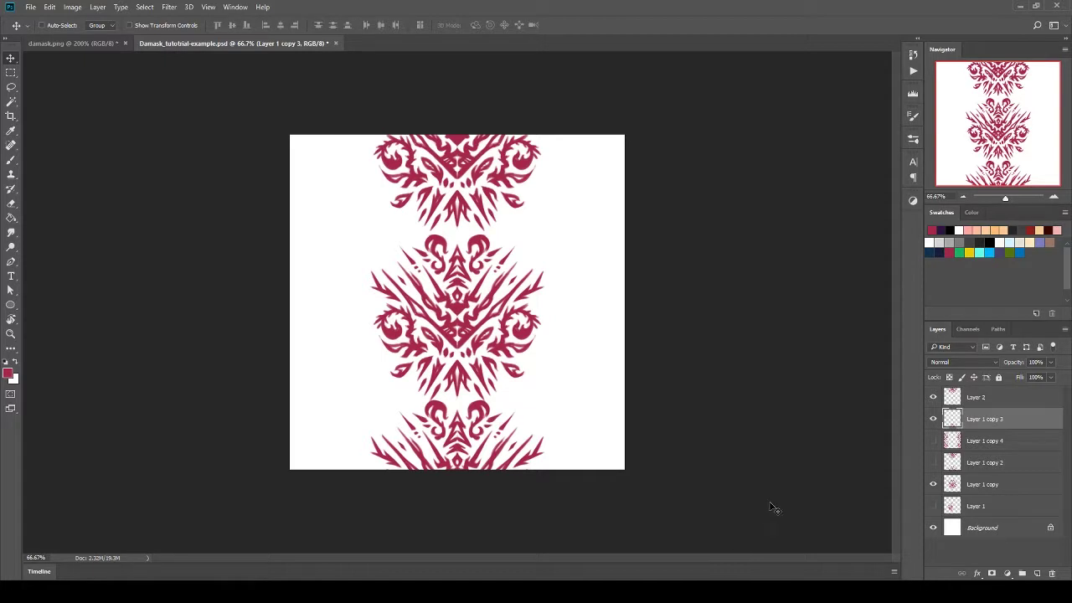
# Duplicate Layer 1 copy, hide the original, and place the duplicate directly below Layer 2 in the stack.
pyautogui.click(970, 485)
pyautogui.rightClick(991, 487)
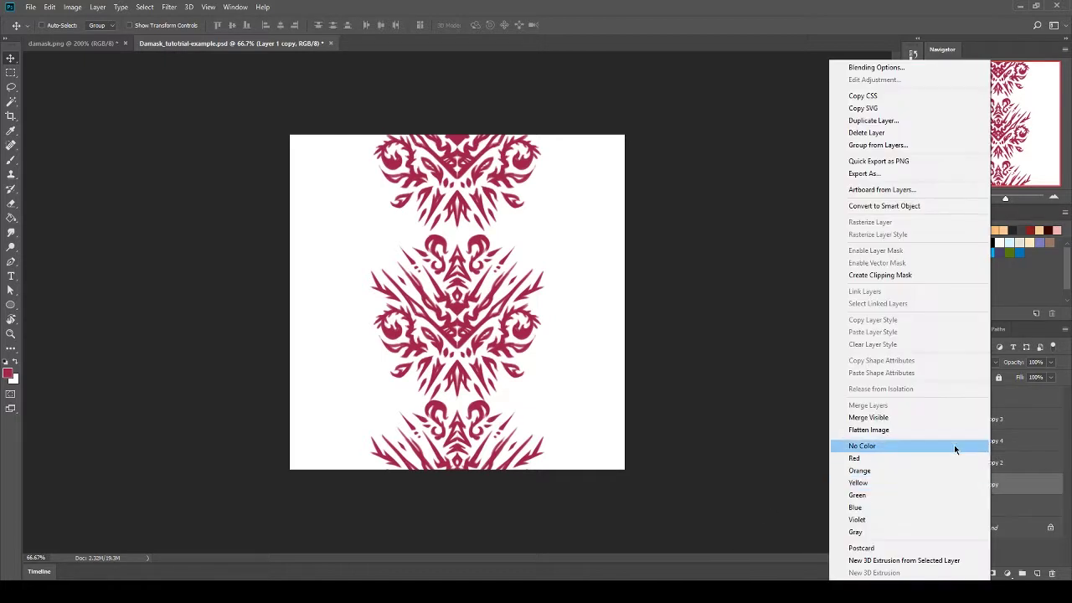
pyautogui.click(874, 120)
pyautogui.click(630, 181)
pyautogui.click(933, 506)
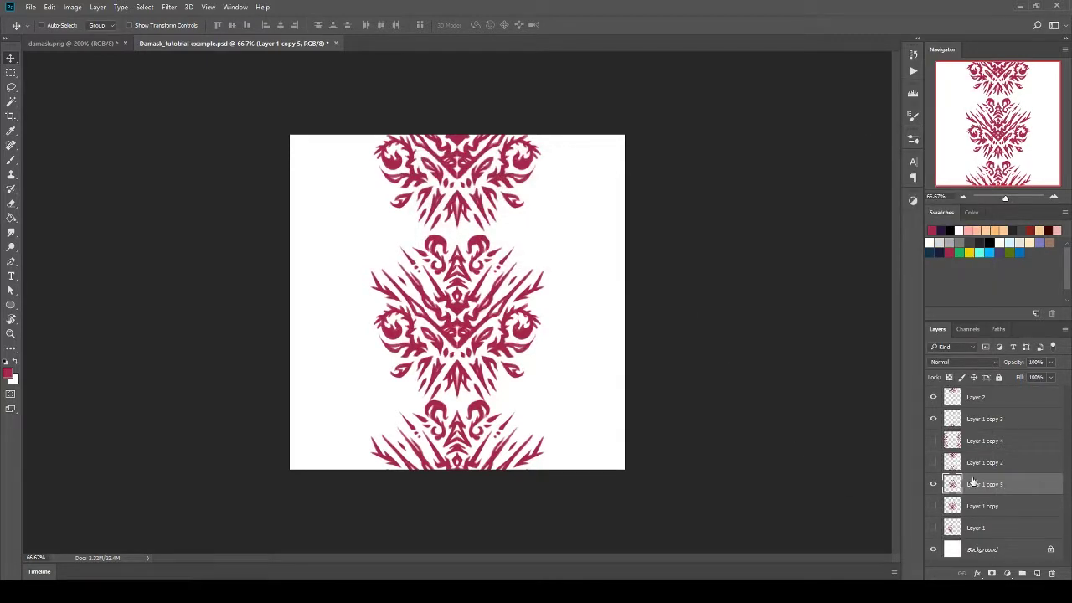
pyautogui.moveTo(972, 484); pyautogui.dragTo(965, 410)
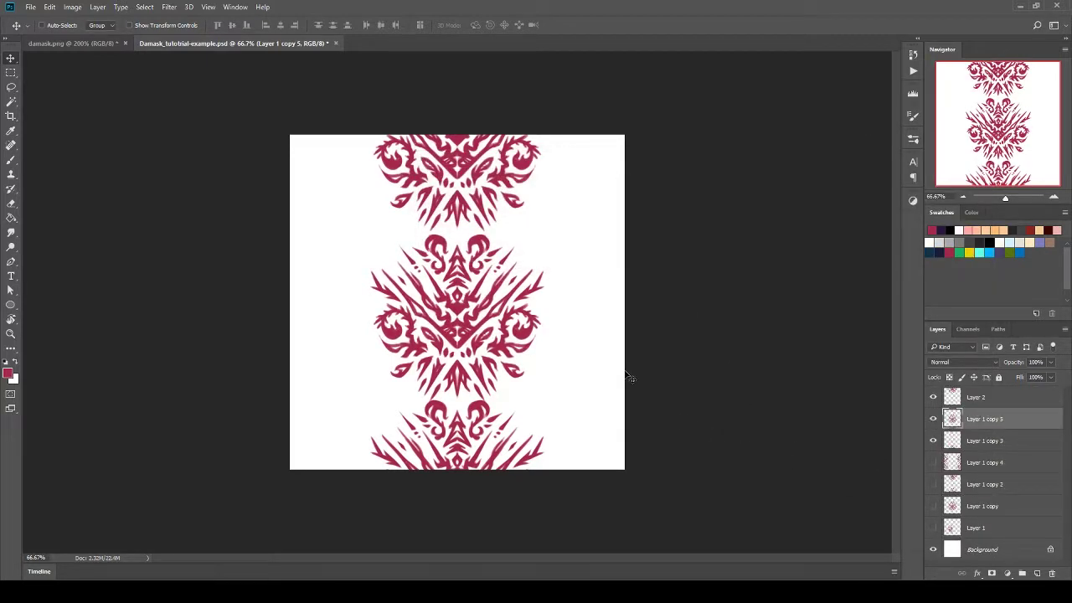
# Nudge the central ornament on Layer 1 copy 5 up by a few pixels between the upper and lower ornaments.
pyautogui.press('Up')
pyautogui.press('Up')
pyautogui.press('Up')
pyautogui.press('Up')
pyautogui.press('Up')
pyautogui.press('Up')
pyautogui.press('Up')
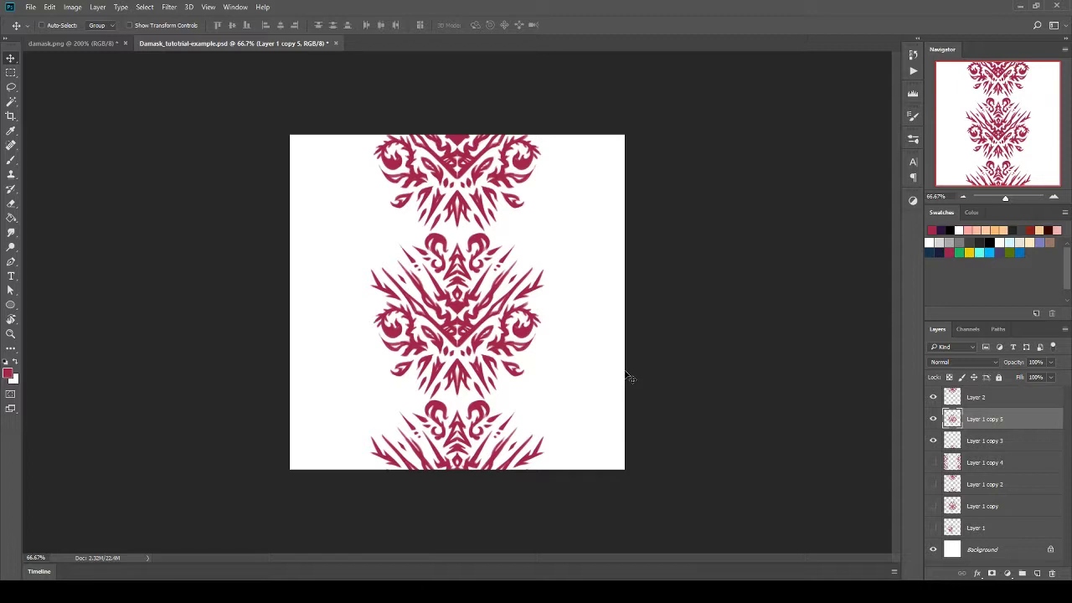
pyautogui.press('Up')
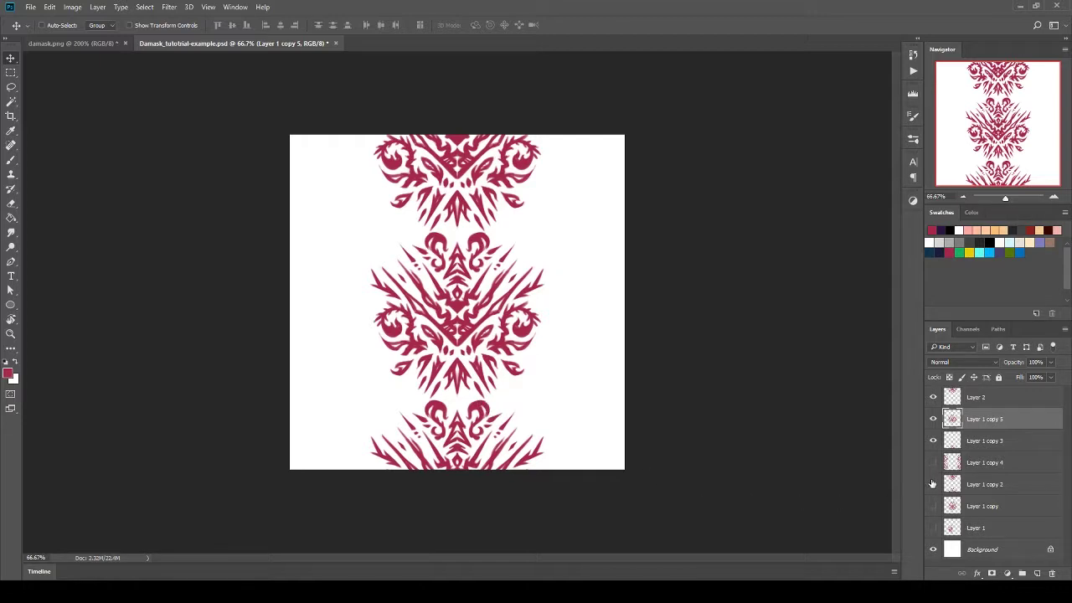
# Duplicate Layer 2, Layer 1 copy 5 and Layer 1 copy 3 together and merge the duplicates into a single layer.
pyautogui.keyDown('shift'); pyautogui.click(973, 402); pyautogui.keyUp('shift')
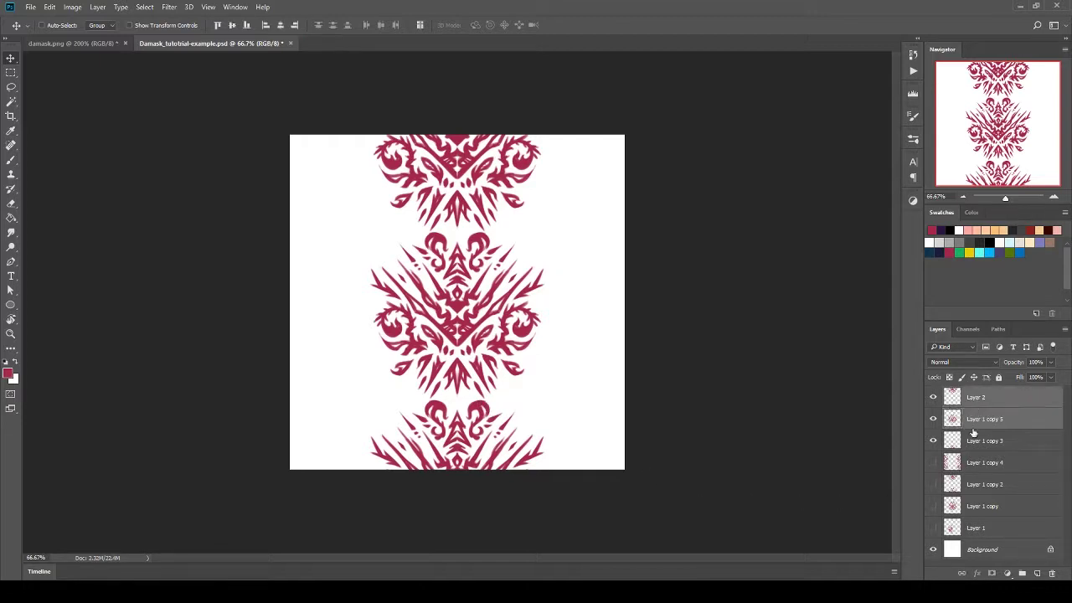
pyautogui.click(971, 441)
pyautogui.keyDown('shift'); pyautogui.click(975, 399); pyautogui.keyUp('shift')
pyautogui.rightClick(975, 433)
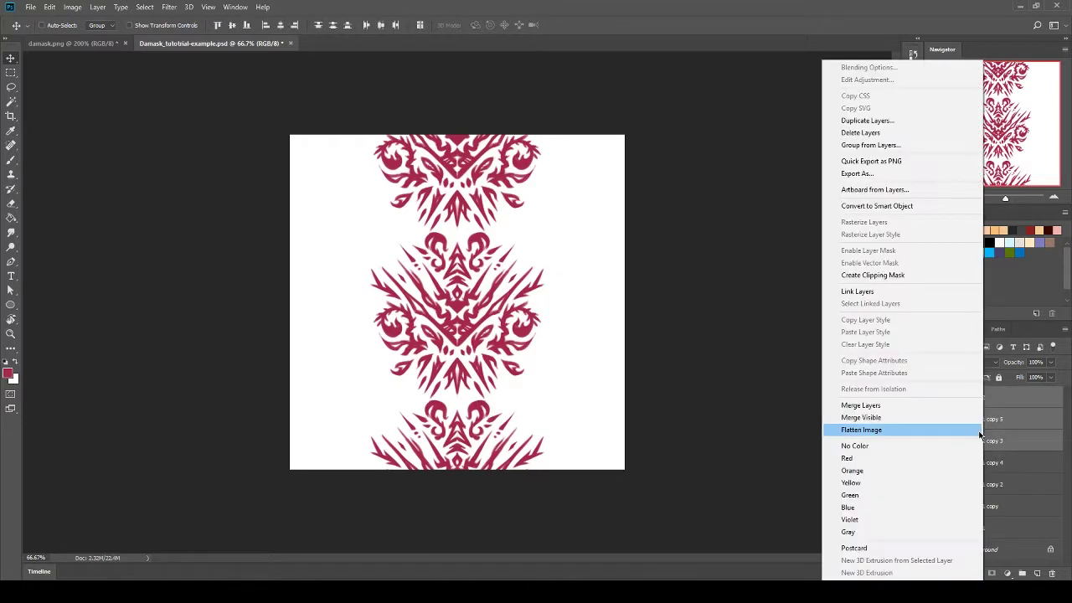
pyautogui.click(855, 119)
pyautogui.click(643, 180)
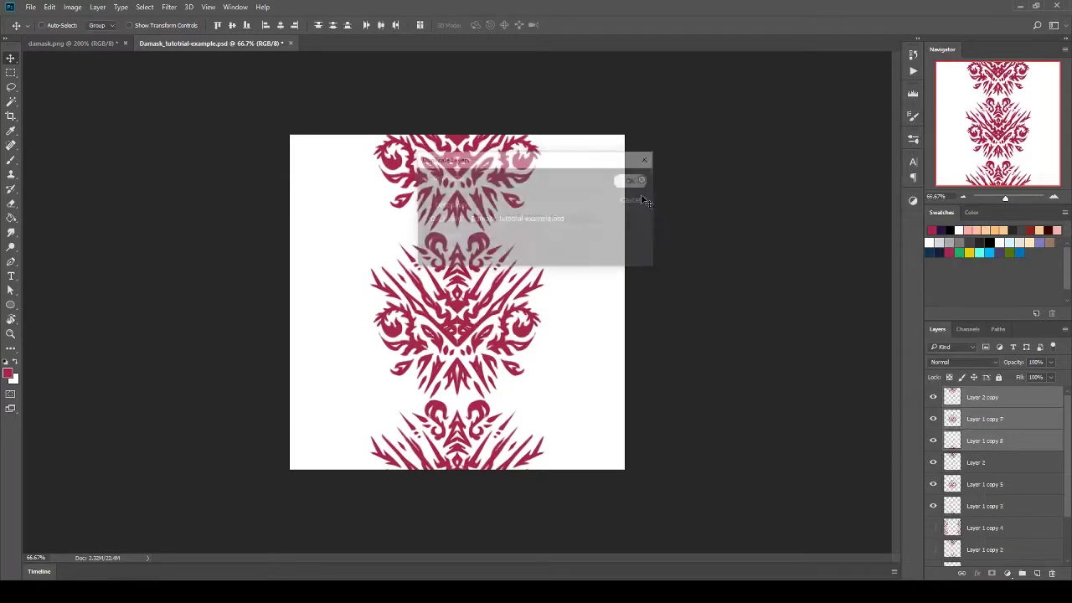
pyautogui.rightClick(977, 424)
pyautogui.click(856, 407)
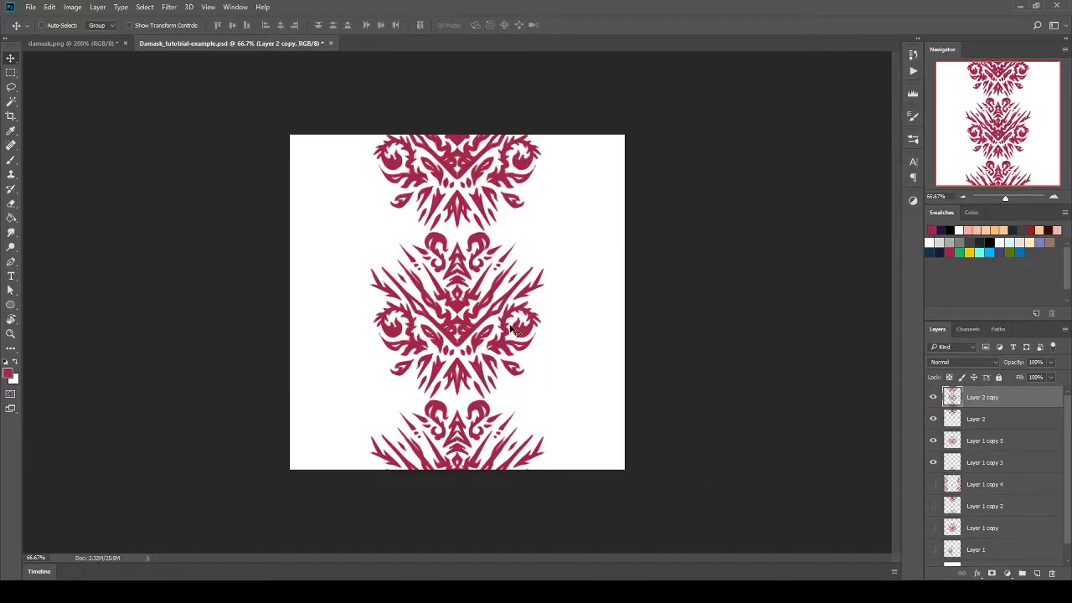
# Shift the merged Layer 2 copy horizontally so its centre sits at X 900 px on the canvas's right edge.
pyautogui.hotkey('ctrl', 't')
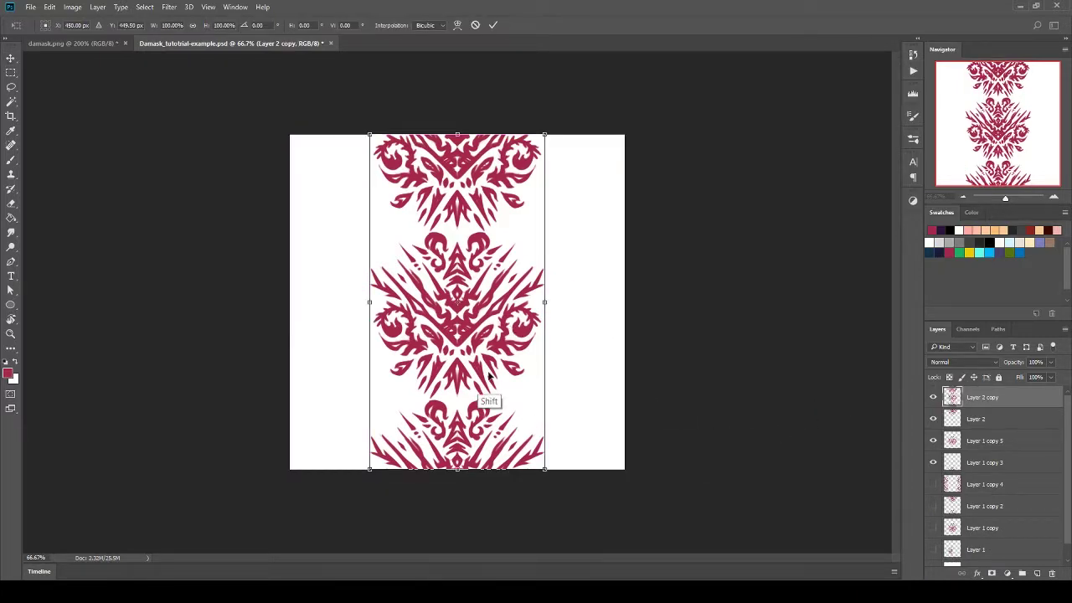
pyautogui.moveTo(479, 385); pyautogui.dragTo(555, 372)
pyautogui.moveTo(562, 374); pyautogui.dragTo(645, 377)
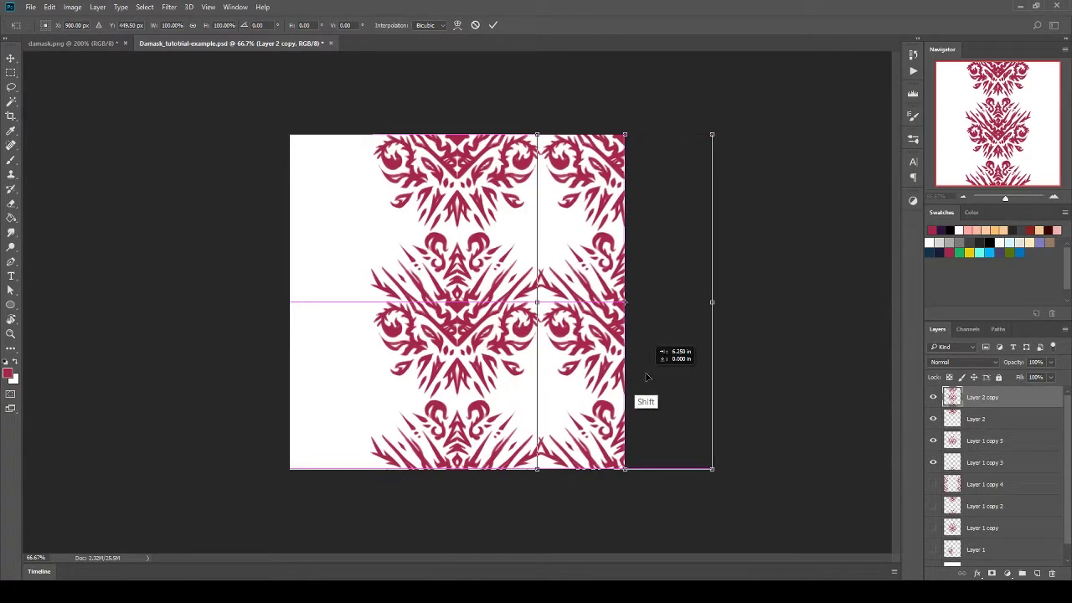
pyautogui.moveTo(646, 377); pyautogui.dragTo(646, 377)
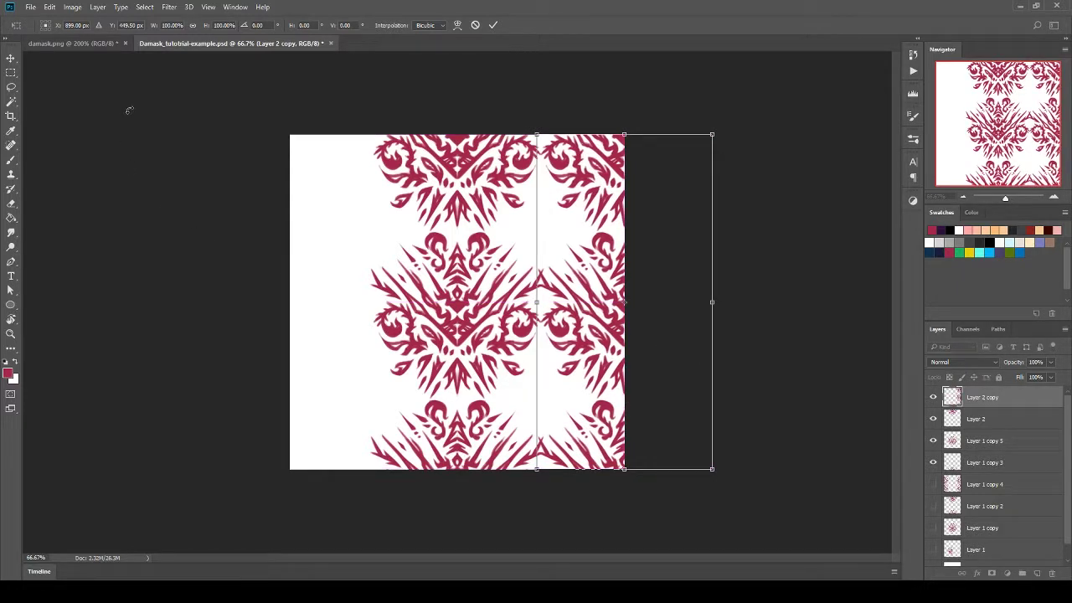
pyautogui.doubleClick(74, 25)
pyautogui.write('900')
pyautogui.press('Return')
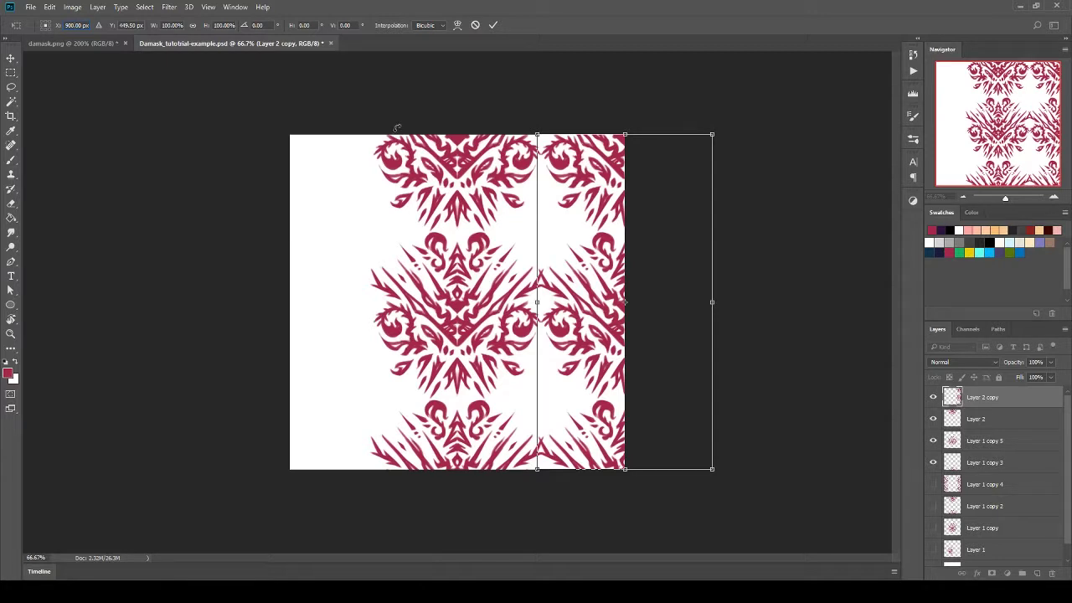
pyautogui.press('Return')
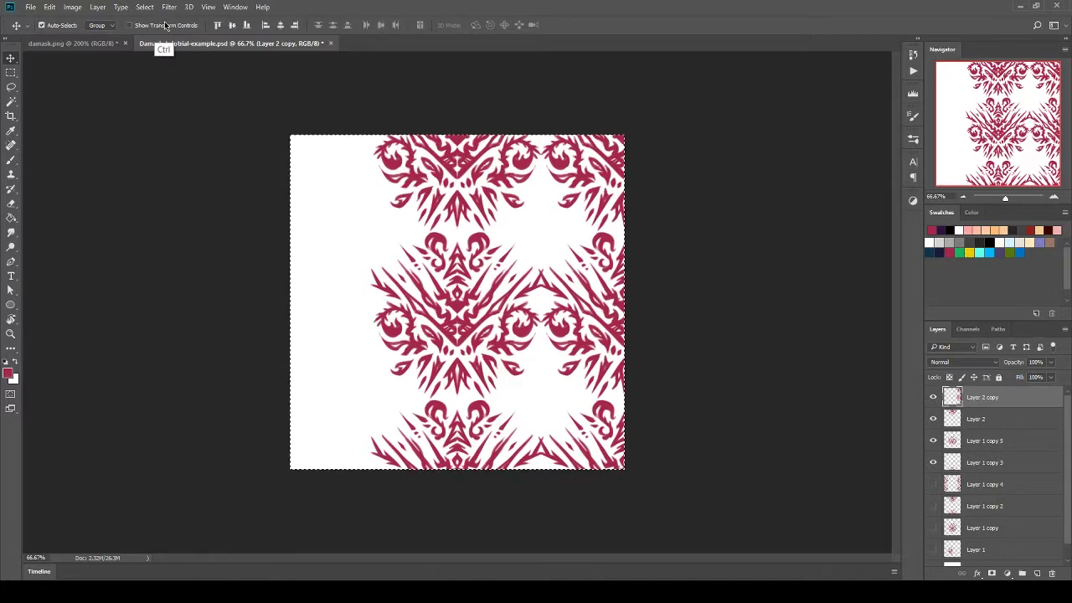
# Cut the part of Layer 2 copy inside the canvas to a new layer and move the remaining half to the canvas's left edge.
pyautogui.hotkey('ctrl', 'a')
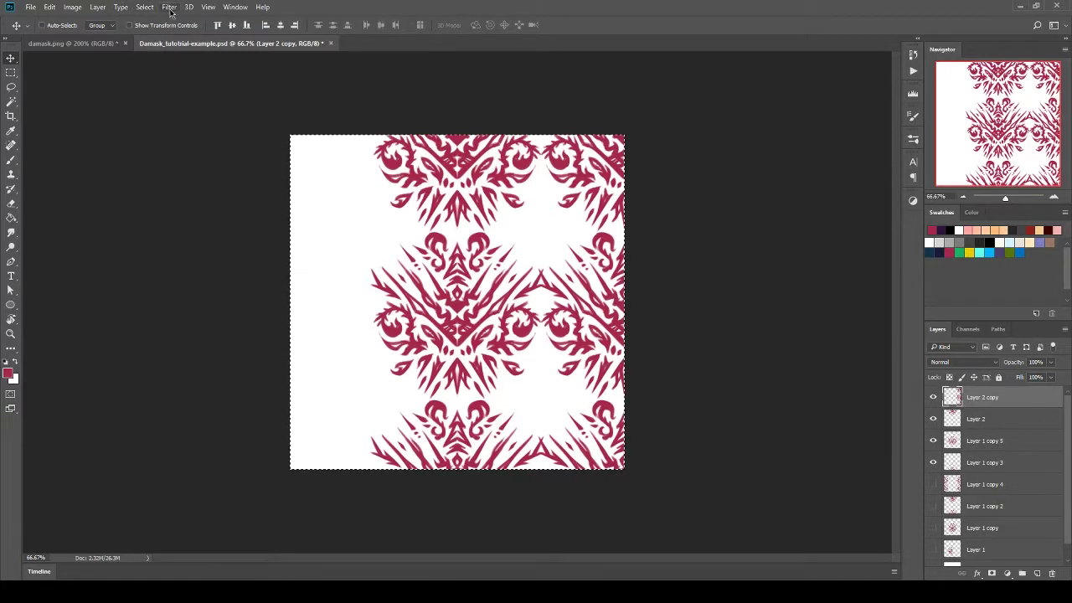
pyautogui.click(144, 8)
pyautogui.moveTo(120, 8)
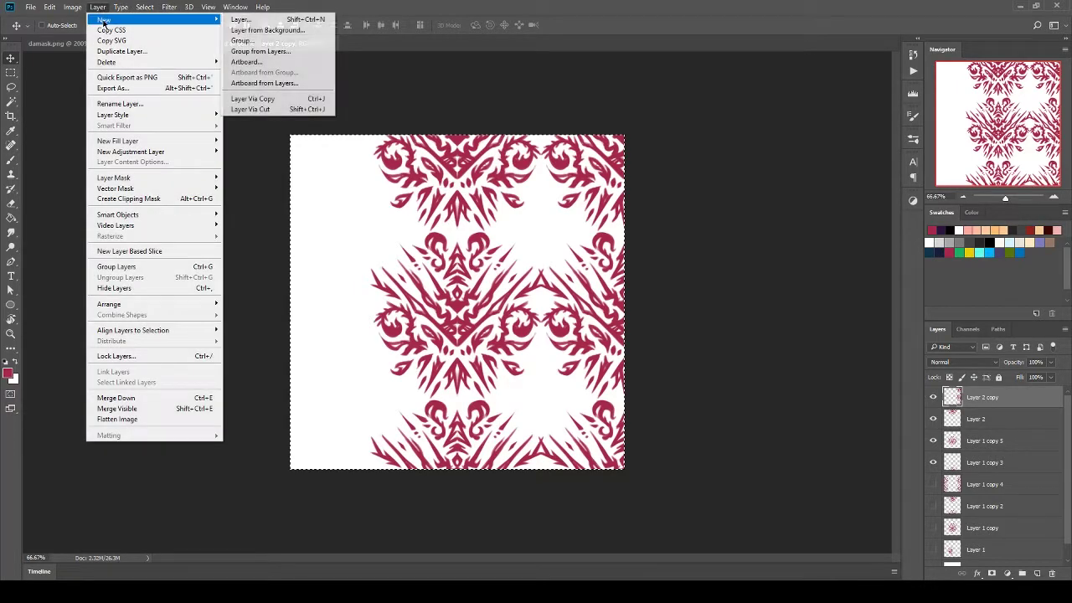
pyautogui.click(242, 110)
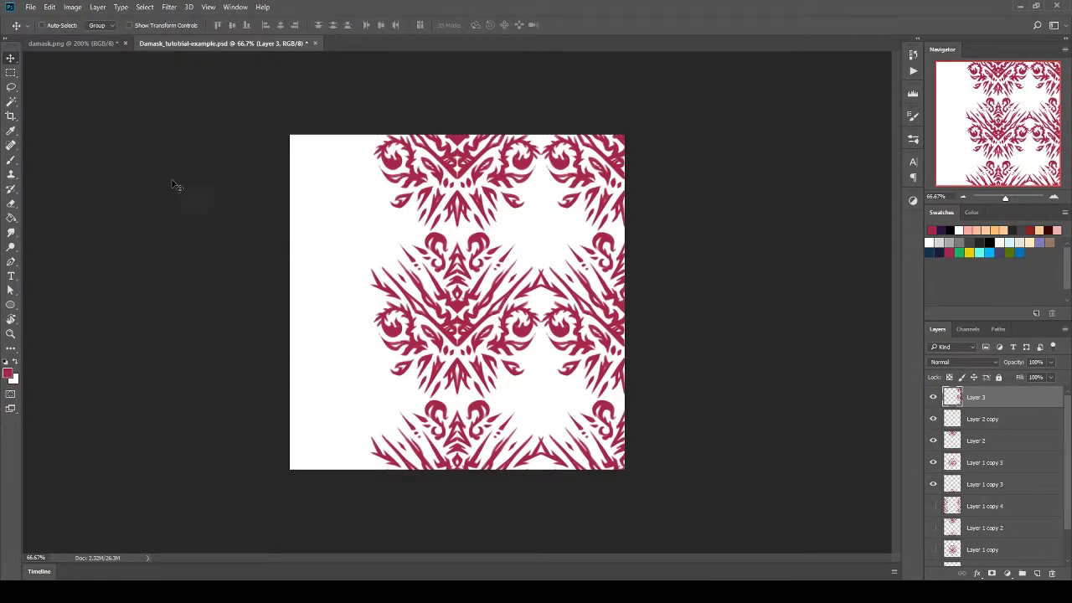
pyautogui.click(982, 426)
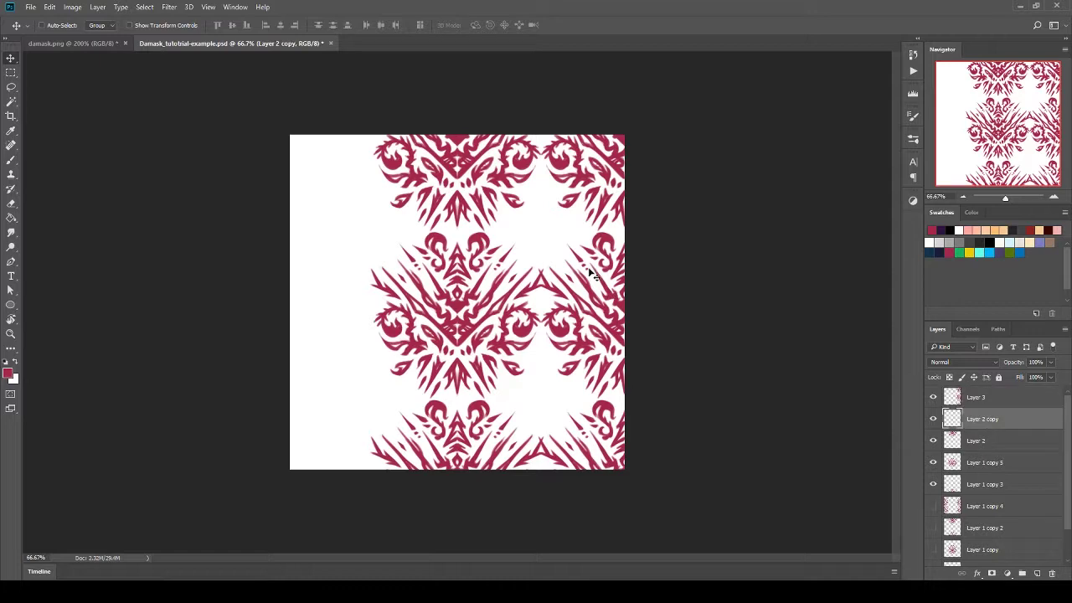
pyautogui.moveTo(591, 271); pyautogui.dragTo(256, 273)
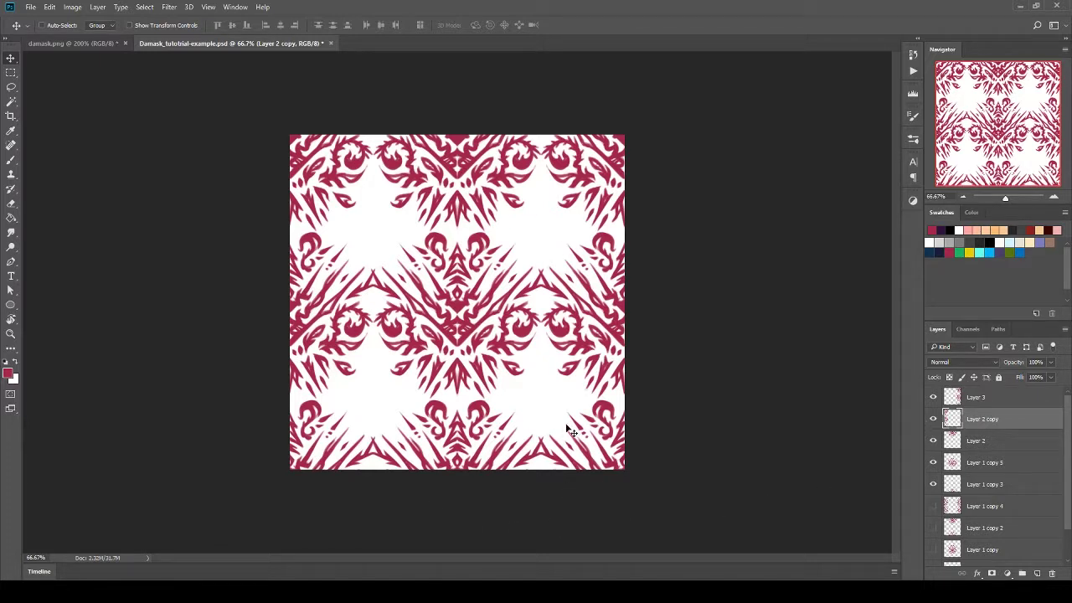
# Hide Layer 3, Layer 2 copy, Layer 2, Layer 1 copy 5 and Layer 1 copy 3, and show Layer 1 copy 4, copy 2 and copy.
pyautogui.click(933, 397)
pyautogui.click(933, 419)
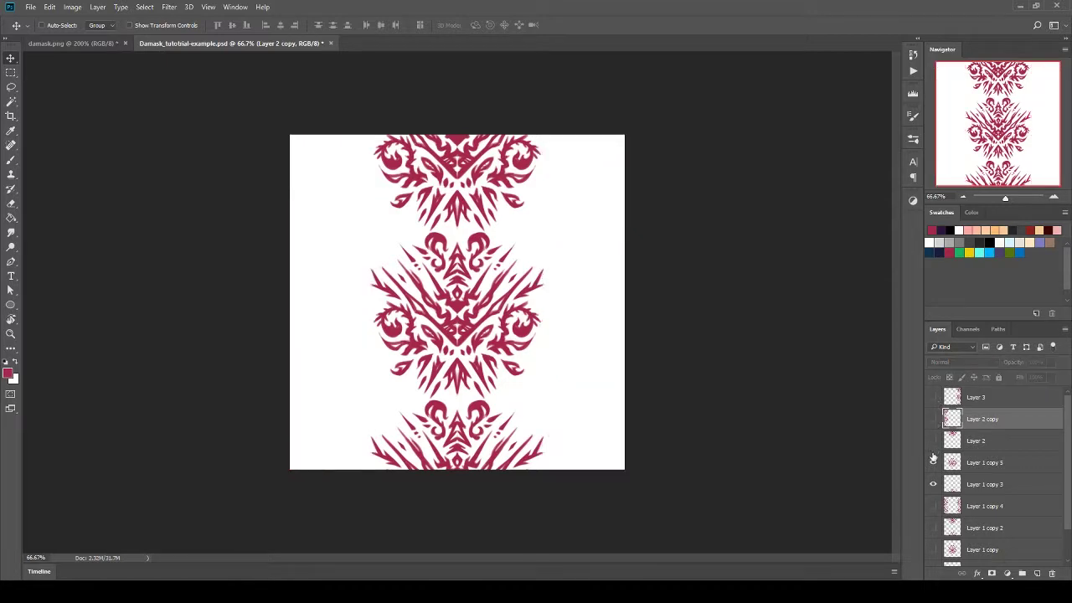
pyautogui.click(933, 441)
pyautogui.click(934, 484)
pyautogui.click(933, 506)
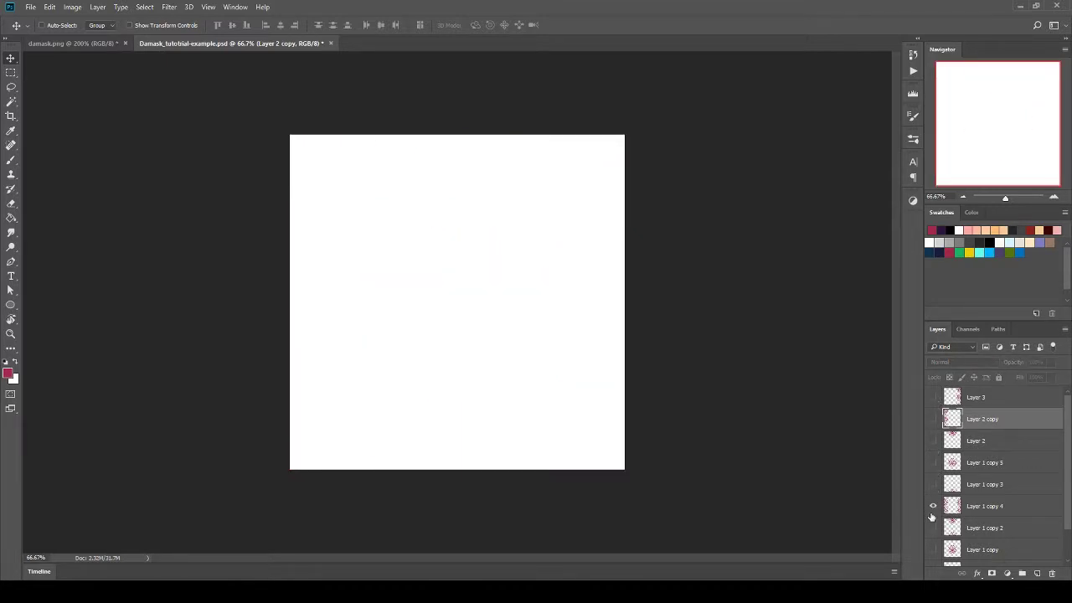
pyautogui.click(934, 528)
pyautogui.click(933, 549)
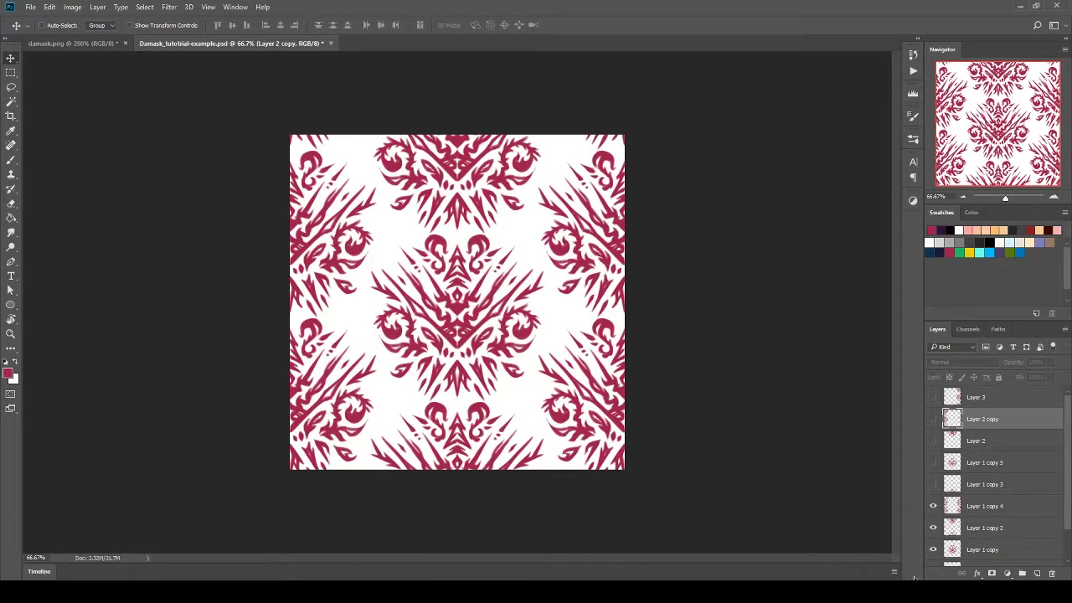
# Add a layer above Layer 1 copy 4 and brush dark purple marks on matching curls and circles in the repeated gaps between ornaments.
pyautogui.click(983, 511)
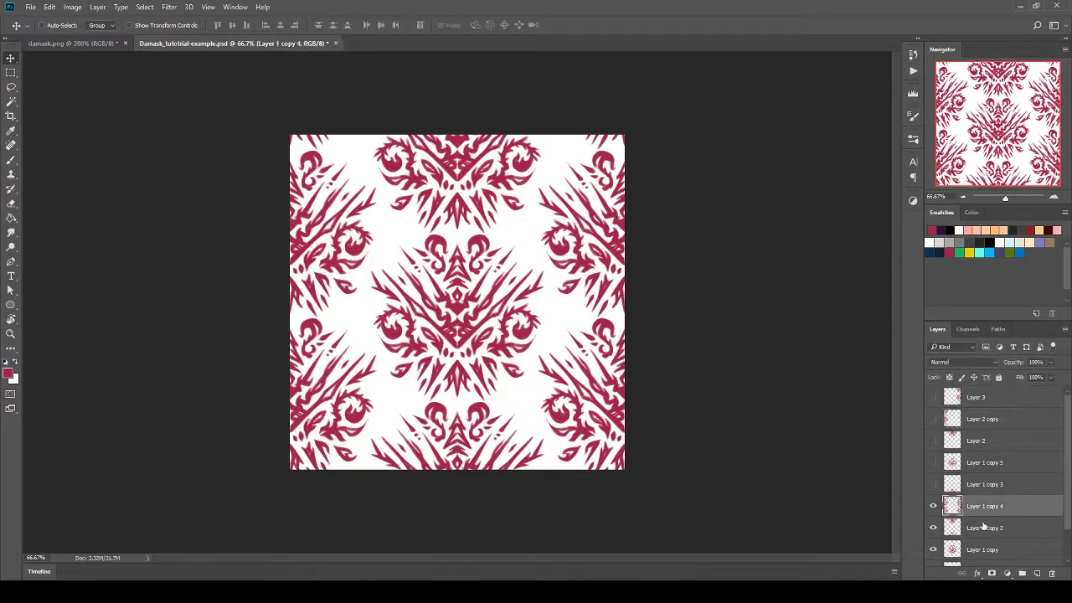
pyautogui.click(1037, 575)
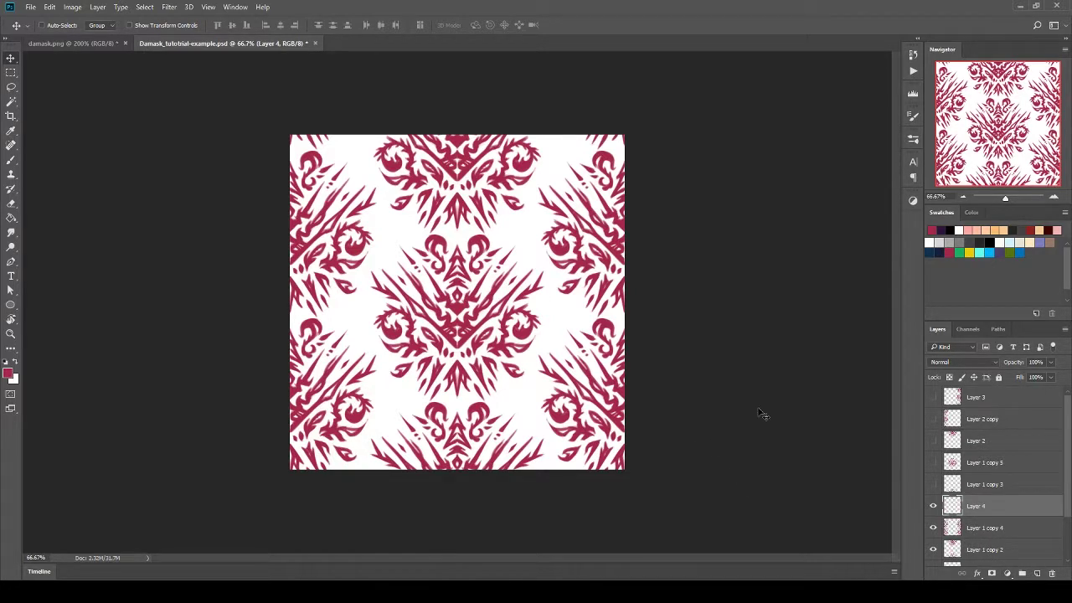
pyautogui.click(11, 159)
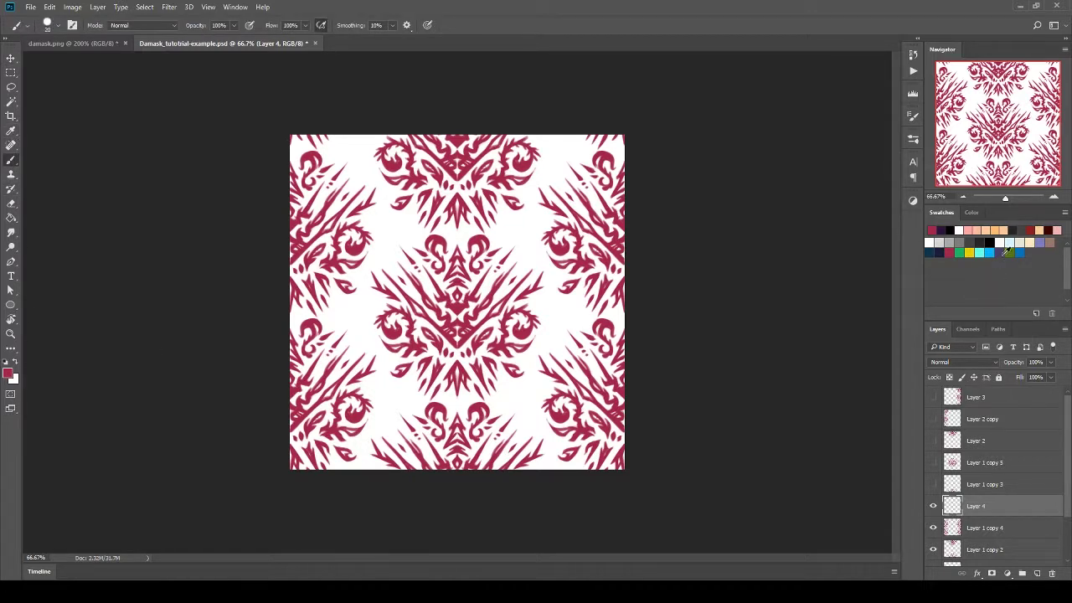
pyautogui.click(998, 252)
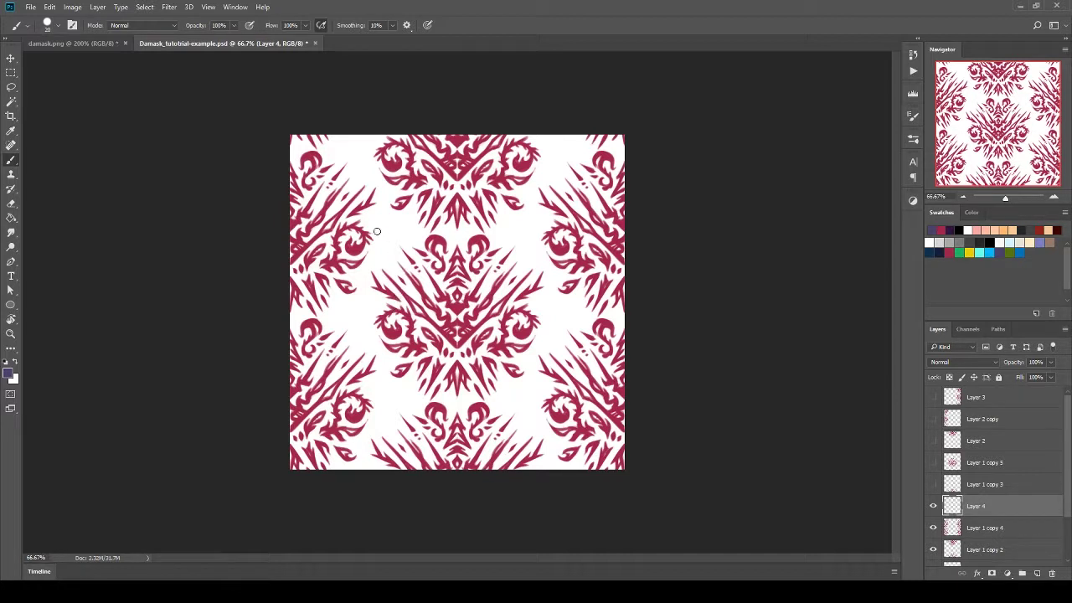
pyautogui.click(433, 244)
pyautogui.moveTo(402, 223)
pyautogui.mouseDown()
pyautogui.moveTo(376, 242)
pyautogui.moveTo(403, 241)
pyautogui.moveTo(394, 237)
pyautogui.mouseUp()
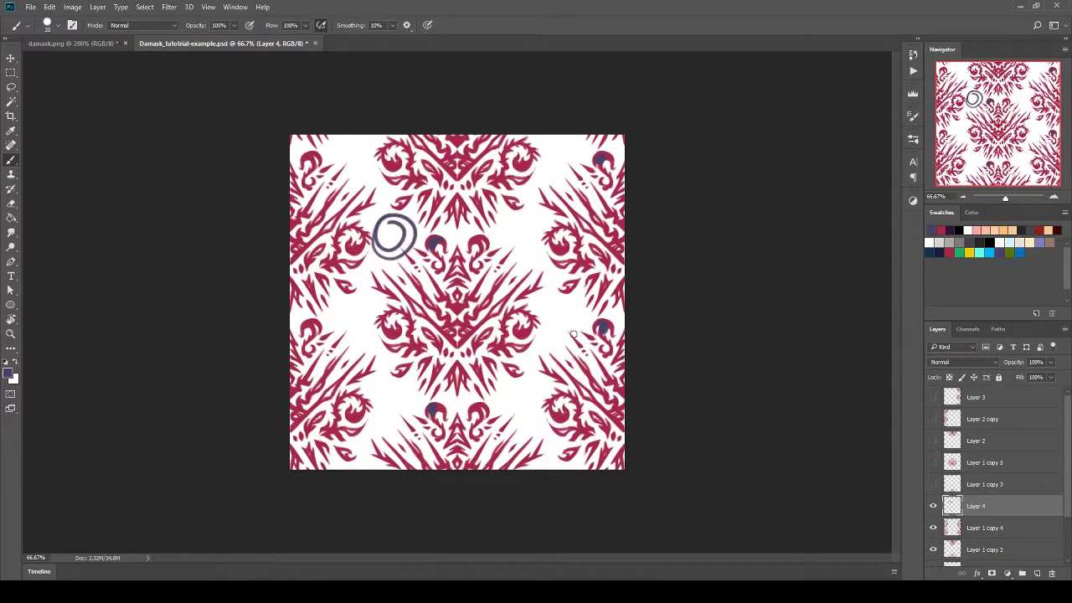
pyautogui.moveTo(560, 337)
pyautogui.mouseDown()
pyautogui.moveTo(573, 301)
pyautogui.moveTo(561, 325)
pyautogui.mouseUp()
pyautogui.moveTo(391, 412)
pyautogui.mouseDown()
pyautogui.moveTo(414, 396)
pyautogui.moveTo(394, 385)
pyautogui.mouseUp()
pyautogui.moveTo(563, 144)
pyautogui.mouseDown()
pyautogui.moveTo(541, 167)
pyautogui.moveTo(576, 149)
pyautogui.mouseUp()
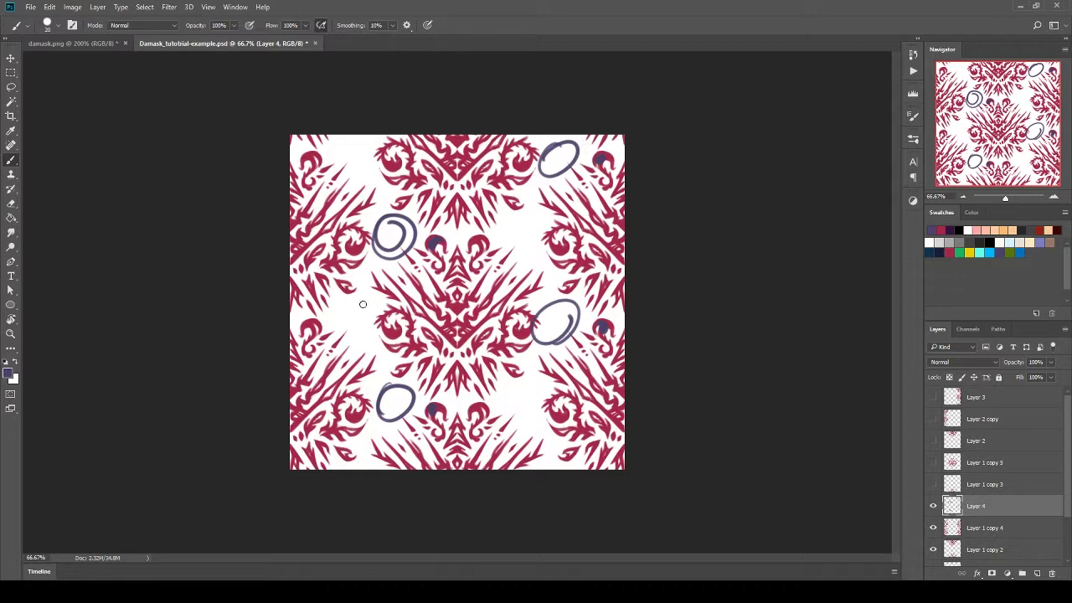
# Brush elongated outlines in the remaining gaps between ornaments and connect the upper-left circle to the outline below it.
pyautogui.moveTo(367, 298)
pyautogui.mouseDown()
pyautogui.moveTo(370, 341)
pyautogui.moveTo(369, 295)
pyautogui.mouseUp()
pyautogui.moveTo(541, 397)
pyautogui.mouseDown()
pyautogui.moveTo(518, 384)
pyautogui.moveTo(548, 439)
pyautogui.moveTo(540, 378)
pyautogui.mouseUp()
pyautogui.moveTo(531, 213)
pyautogui.mouseDown()
pyautogui.moveTo(523, 275)
pyautogui.moveTo(533, 219)
pyautogui.mouseUp()
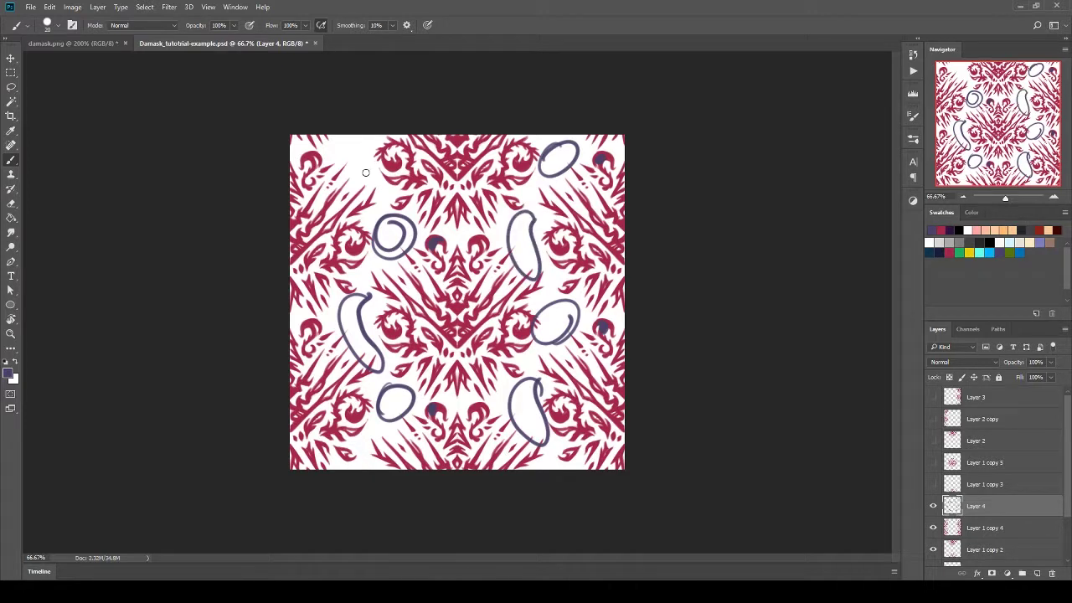
pyautogui.moveTo(351, 138)
pyautogui.mouseDown()
pyautogui.moveTo(350, 174)
pyautogui.moveTo(366, 138)
pyautogui.mouseUp()
pyautogui.moveTo(399, 229); pyautogui.dragTo(359, 314)
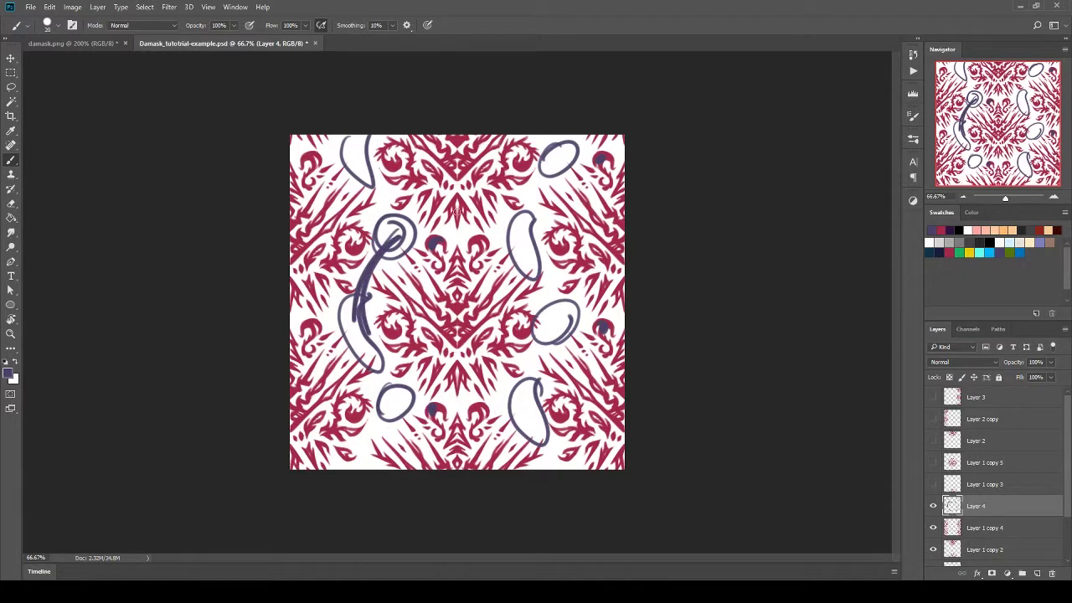
# Hide the purple markings on Layer 4 and add a new layer above Layer 1 copy 4 for the filler motifs.
pyautogui.click(933, 506)
pyautogui.click(982, 533)
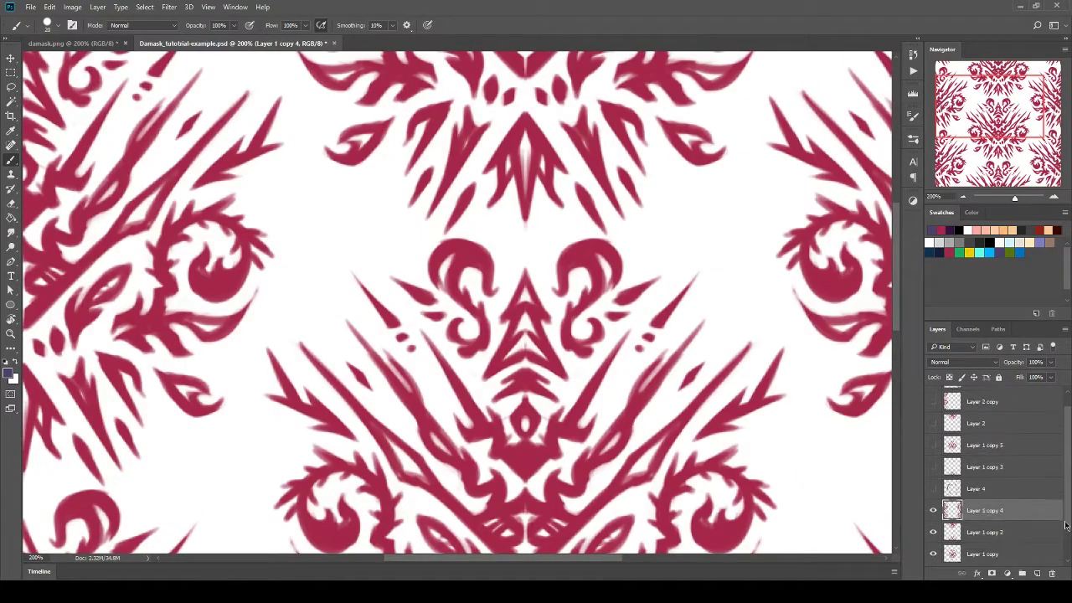
pyautogui.scroll(1, 456, 302)
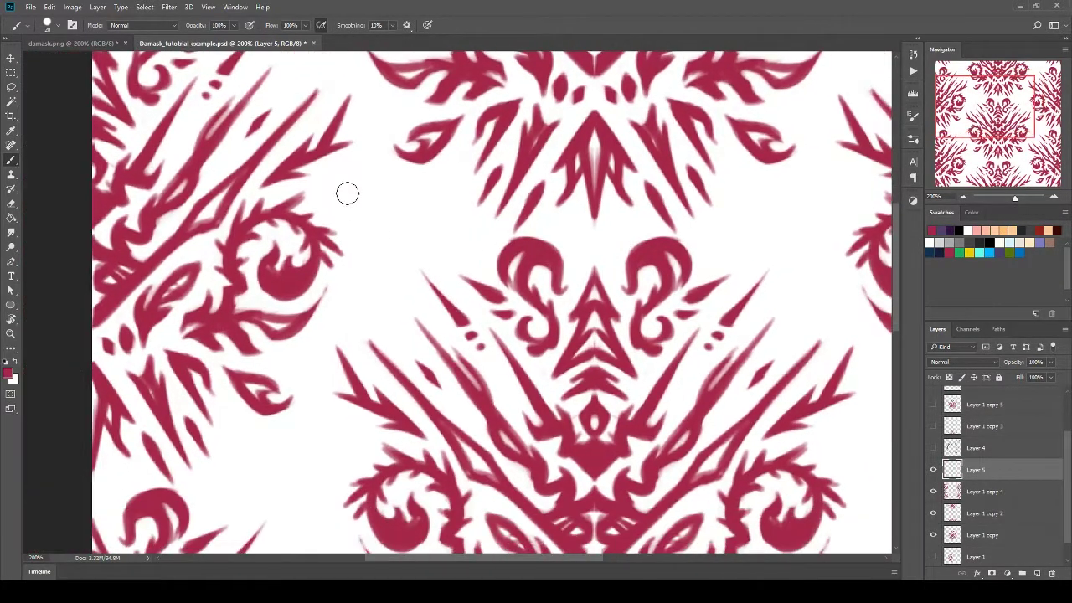
pyautogui.moveTo(348, 193)
pyautogui.mouseDown()
pyautogui.moveTo(360, 261)
pyautogui.moveTo(374, 161)
pyautogui.moveTo(330, 195)
pyautogui.moveTo(377, 201)
pyautogui.moveTo(402, 245)
pyautogui.moveTo(349, 307)
pyautogui.mouseUp()
pyautogui.hotkey('ctrl', 'z')
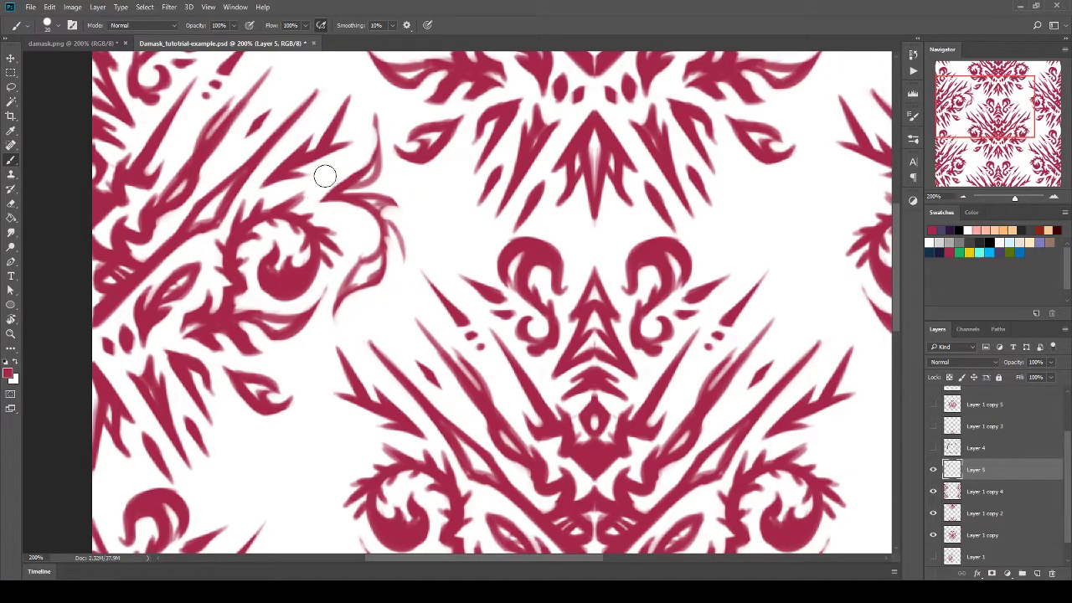
pyautogui.moveTo(355, 181)
pyautogui.mouseDown()
pyautogui.moveTo(388, 120)
pyautogui.moveTo(349, 164)
pyautogui.moveTo(402, 259)
pyautogui.moveTo(366, 247)
pyautogui.moveTo(359, 210)
pyautogui.moveTo(322, 223)
pyautogui.moveTo(372, 246)
pyautogui.moveTo(352, 277)
pyautogui.mouseUp()
pyautogui.hotkey('ctrl', 'alt', 'z')
pyautogui.hotkey('ctrl', 'alt', 'z')
pyautogui.hotkey('ctrl', 'alt', 'z')
pyautogui.hotkey('ctrl', 'alt', 'z')
# Paint a curled leafy flourish in crimson on Layer 5 beside the upper-left ornament's scroll, undoing unsatisfactory strokes.
pyautogui.moveTo(360, 234)
pyautogui.mouseDown()
pyautogui.moveTo(354, 246)
pyautogui.moveTo(358, 195)
pyautogui.moveTo(405, 183)
pyautogui.mouseUp()
pyautogui.moveTo(402, 216); pyautogui.dragTo(412, 241)
pyautogui.hotkey('ctrl', 'alt', 'z')
pyautogui.hotkey('ctrl', 'alt', 'z')
pyautogui.moveTo(429, 197); pyautogui.dragTo(400, 243)
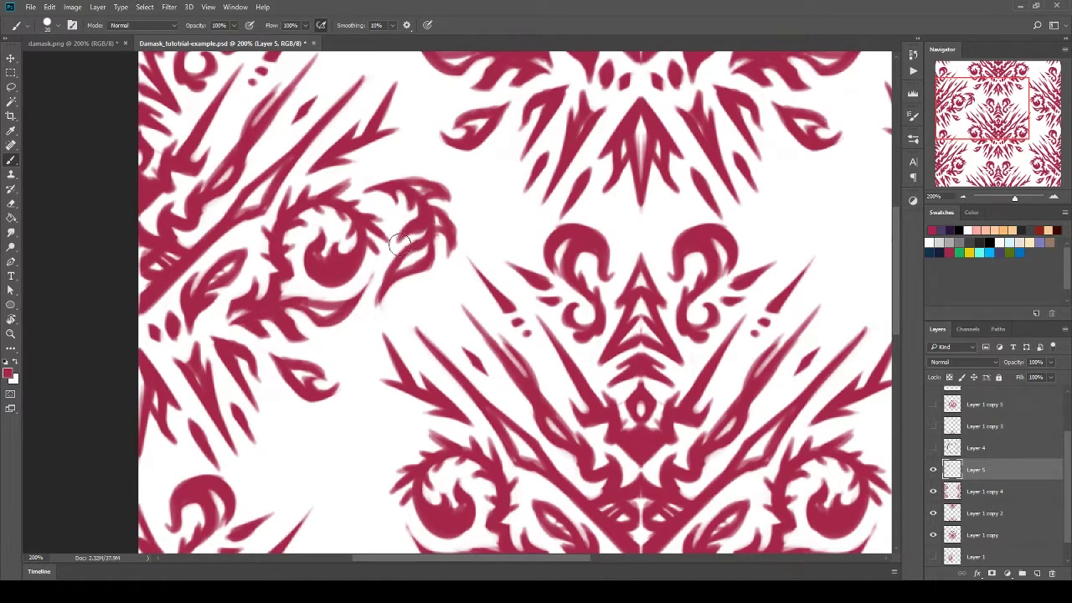
pyautogui.hotkey('ctrl', 'alt', 'z')
pyautogui.hotkey('ctrl', 'alt', 'z')
pyautogui.moveTo(428, 205); pyautogui.dragTo(370, 318)
pyautogui.moveTo(421, 232)
pyautogui.mouseDown()
pyautogui.moveTo(402, 240)
pyautogui.moveTo(415, 246)
pyautogui.mouseUp()
# Paint small teardrops, dots and a pointed leaf in crimson around the flourish on Layer 5.
pyautogui.moveTo(426, 326); pyautogui.dragTo(465, 367)
pyautogui.moveTo(454, 310); pyautogui.dragTo(464, 324)
pyautogui.moveTo(405, 341); pyautogui.dragTo(416, 351)
pyautogui.moveTo(500, 257); pyautogui.dragTo(509, 287)
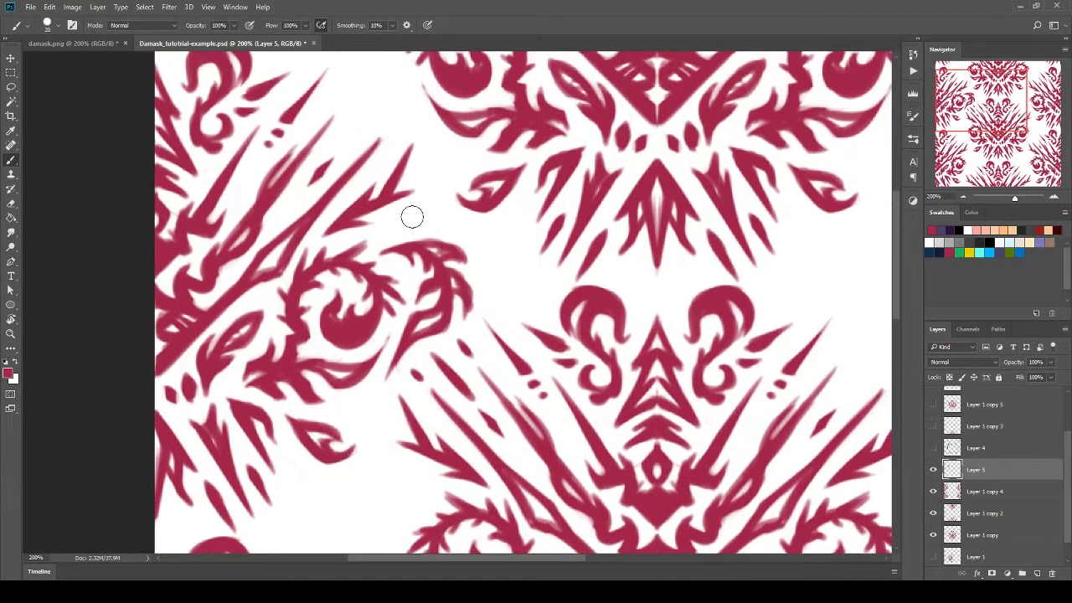
pyautogui.moveTo(431, 205)
pyautogui.mouseDown()
pyautogui.moveTo(379, 222)
pyautogui.moveTo(452, 202)
pyautogui.mouseUp()
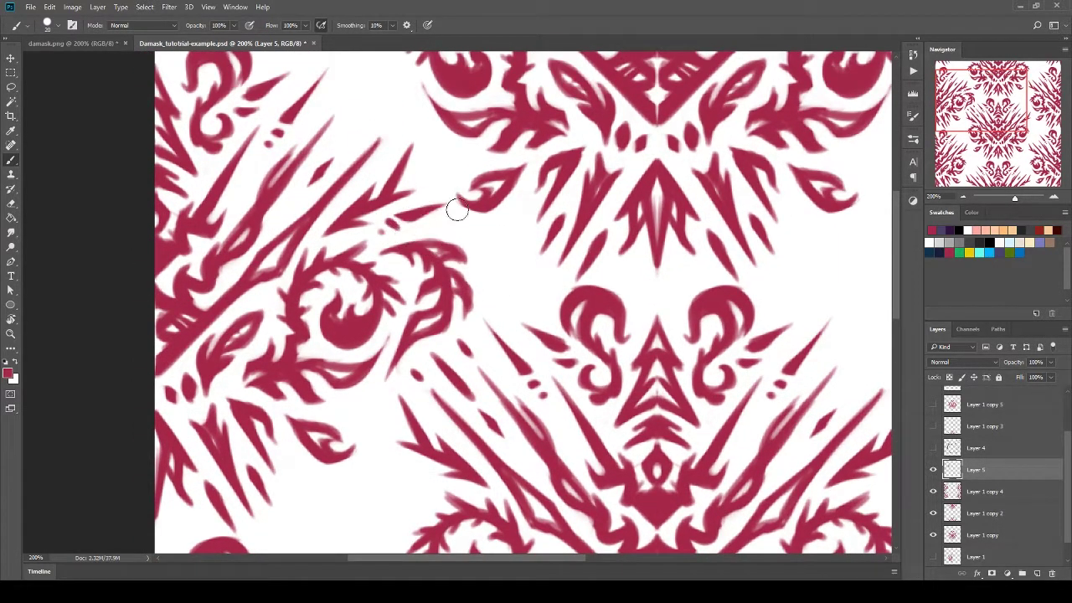
# Paint spiky accents in crimson in the gap between the flourish and the upper and central ornaments.
pyautogui.moveTo(491, 254)
pyautogui.mouseDown()
pyautogui.moveTo(497, 292)
pyautogui.moveTo(473, 323)
pyautogui.moveTo(500, 253)
pyautogui.moveTo(457, 322)
pyautogui.moveTo(505, 250)
pyautogui.moveTo(459, 342)
pyautogui.mouseUp()
pyautogui.hotkey('ctrl', 'z')
pyautogui.moveTo(469, 289)
pyautogui.mouseDown()
pyautogui.moveTo(453, 276)
pyautogui.moveTo(474, 264)
pyautogui.mouseUp()
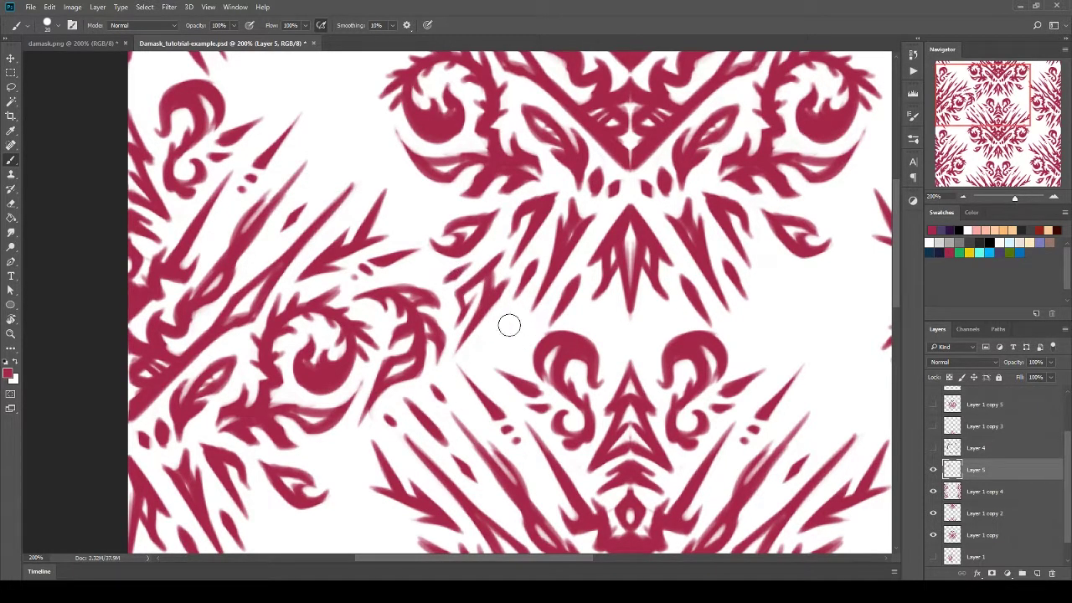
pyautogui.moveTo(503, 339)
pyautogui.mouseDown()
pyautogui.moveTo(472, 291)
pyautogui.moveTo(504, 229)
pyautogui.moveTo(486, 234)
pyautogui.moveTo(475, 263)
pyautogui.moveTo(530, 241)
pyautogui.moveTo(503, 272)
pyautogui.mouseUp()
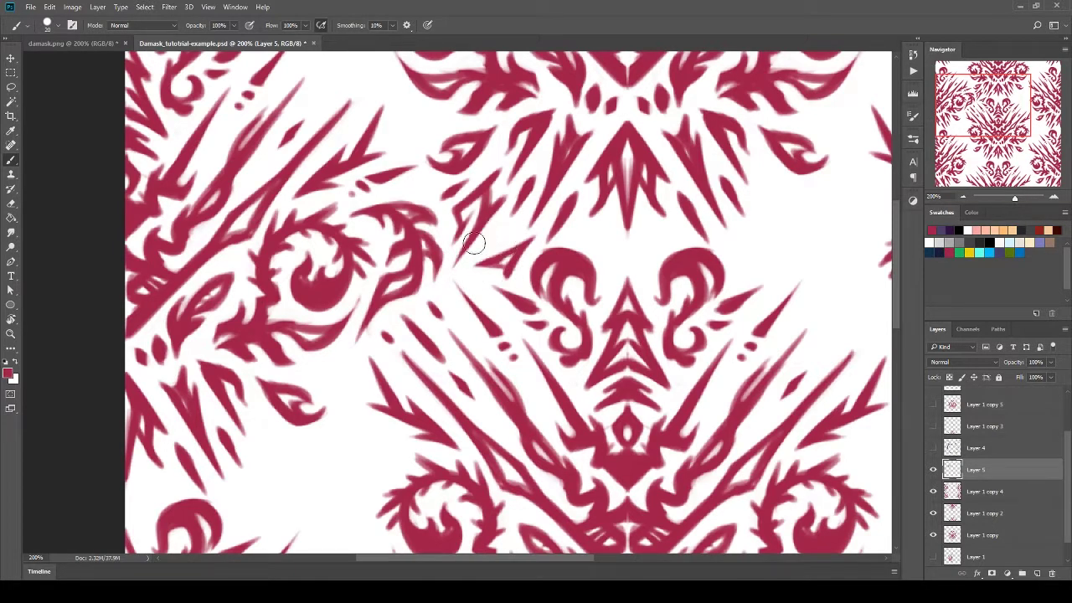
pyautogui.moveTo(514, 210); pyautogui.dragTo(493, 243)
# Move the painted filler on Layer 5 into the gap between the central ornament and the right-hand ornaments.
pyautogui.click(962, 196)
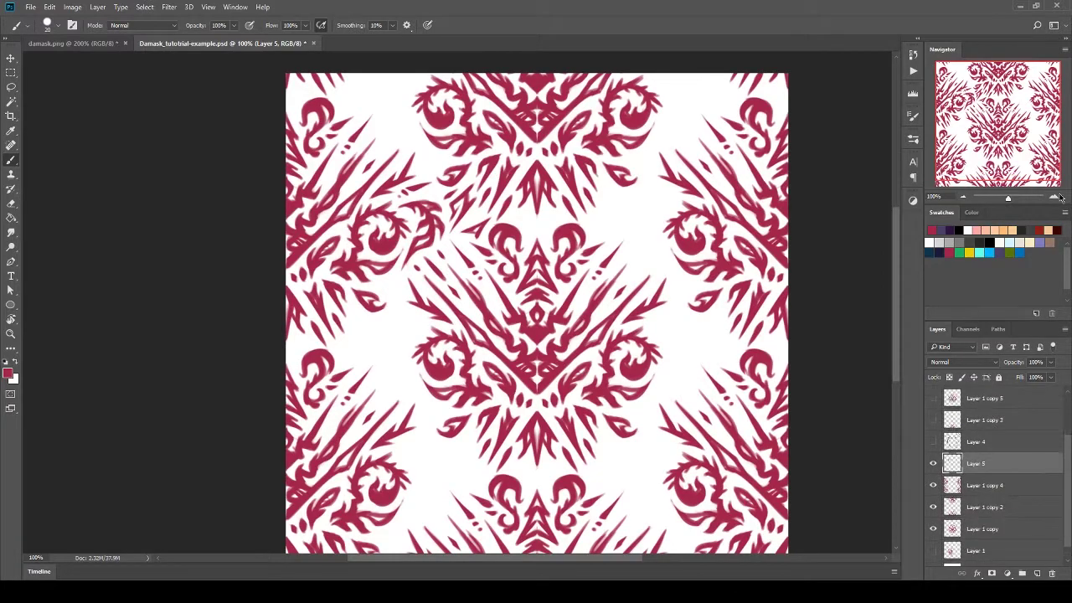
pyautogui.click(1061, 196)
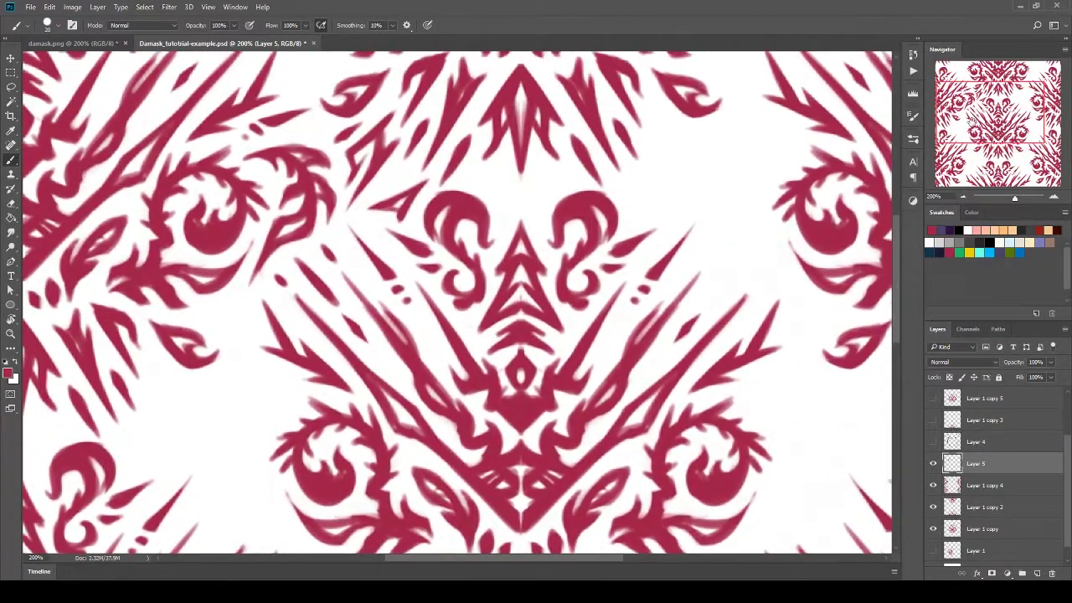
pyautogui.click(964, 196)
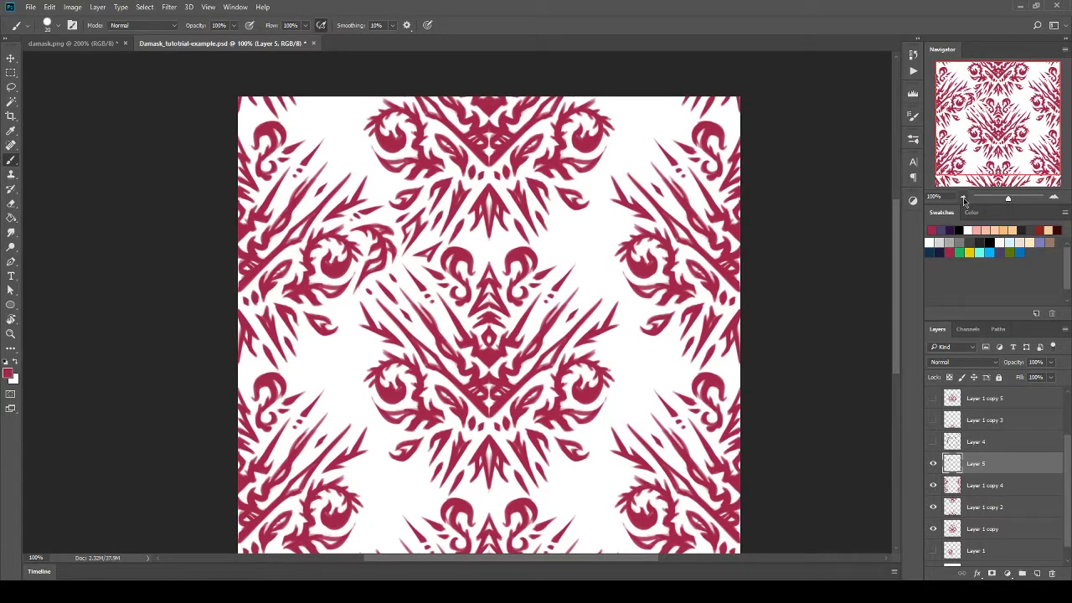
pyautogui.click(1054, 196)
pyautogui.hotkey('ctrl', '-')
pyautogui.moveTo(340, 309); pyautogui.dragTo(645, 368)
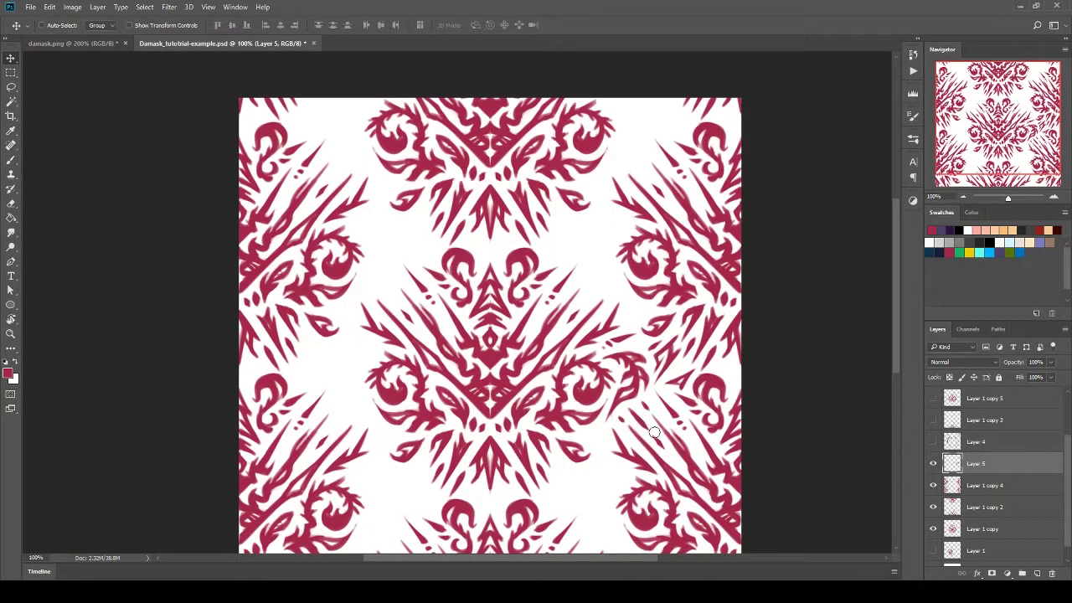
pyautogui.press('b')
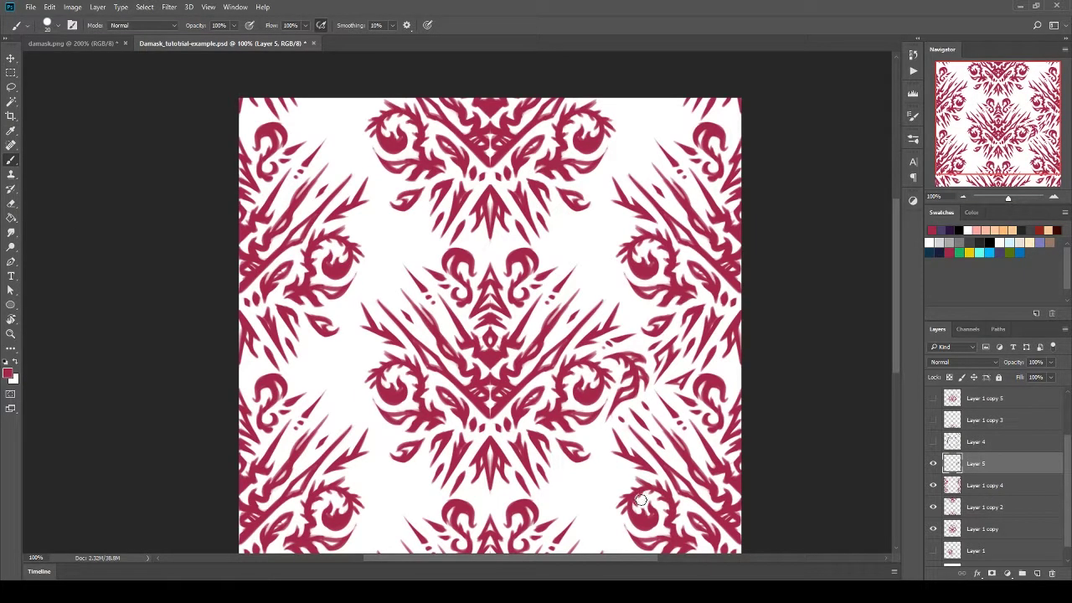
# Duplicate Layer 5, flip the copy horizontally and place it in the matching gap left of the central ornament.
pyautogui.rightClick(982, 471)
pyautogui.click(922, 132)
pyautogui.click(49, 6)
pyautogui.moveTo(170, 243)
pyautogui.click(239, 367)
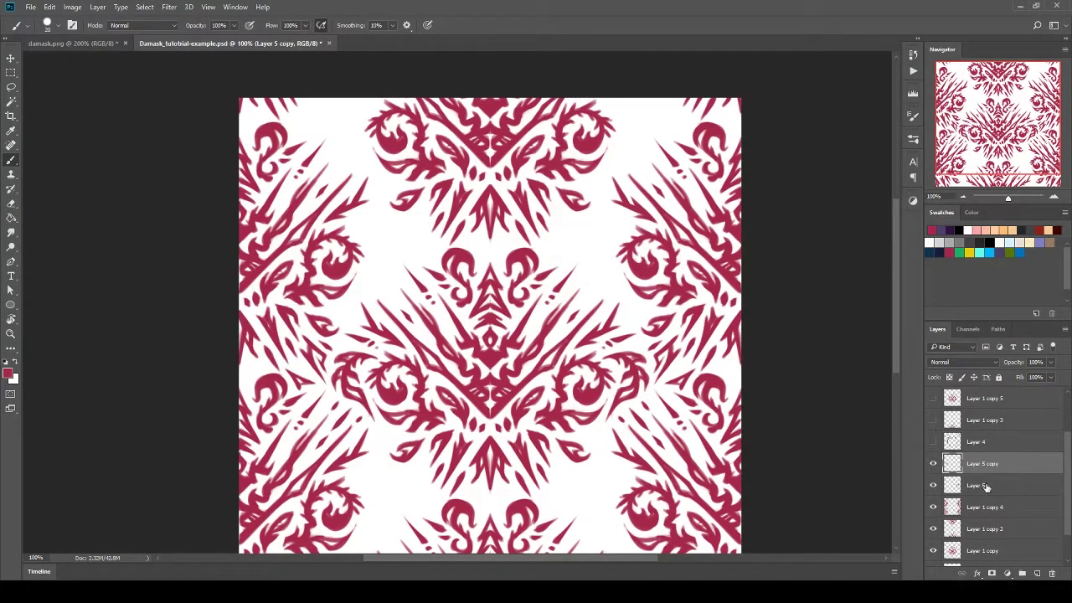
# Place the mirrored filler layer directly above Layer 1 copy and merge it down into that ornament layer.
pyautogui.moveTo(987, 487); pyautogui.dragTo(977, 513)
pyautogui.moveTo(979, 427); pyautogui.dragTo(979, 473)
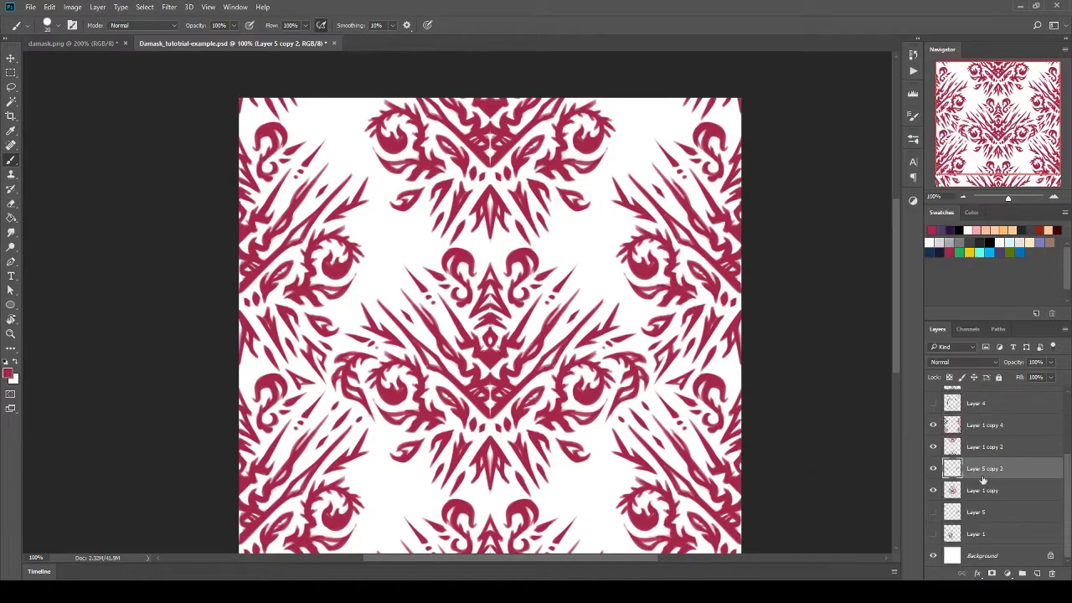
pyautogui.rightClick(978, 473)
pyautogui.click(875, 408)
pyautogui.hotkey('ctrl', '-')
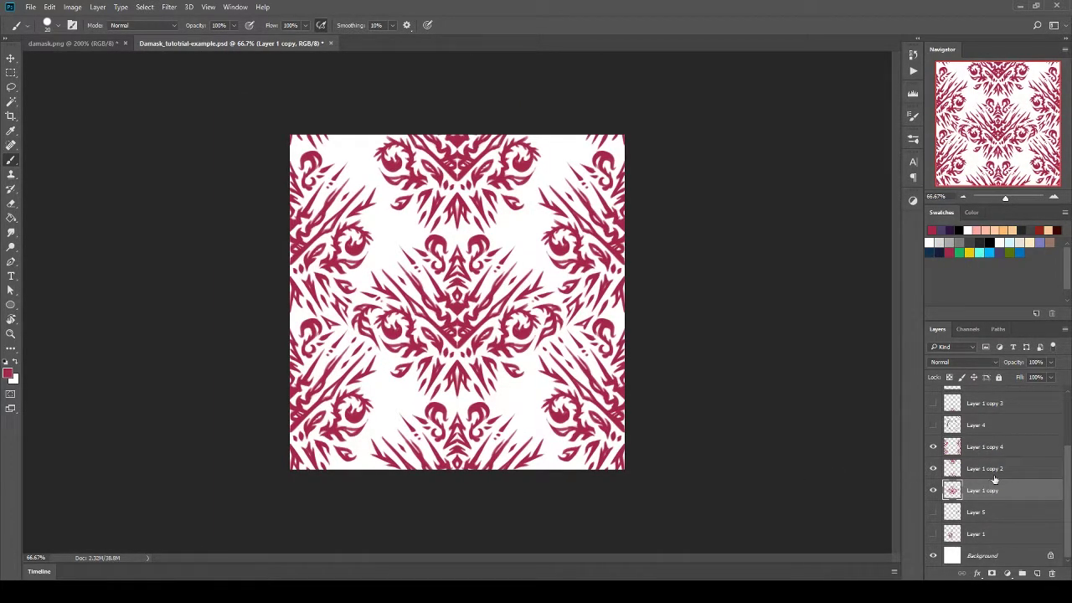
# Show the Layer 4 sketch, clear its marks over the filled gap left of the central ornament, and hide the sketch again.
pyautogui.click(933, 427)
pyautogui.click(958, 431)
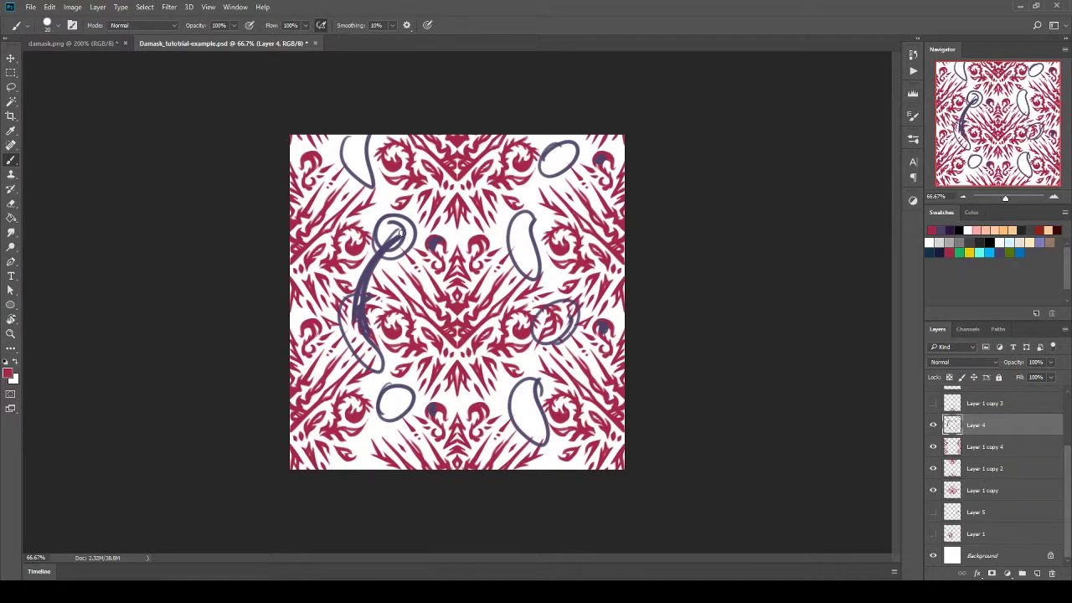
pyautogui.moveTo(351, 311)
pyautogui.mouseDown()
pyautogui.moveTo(346, 339)
pyautogui.moveTo(349, 325)
pyautogui.moveTo(359, 337)
pyautogui.moveTo(353, 286)
pyautogui.moveTo(383, 296)
pyautogui.moveTo(379, 252)
pyautogui.moveTo(348, 267)
pyautogui.moveTo(343, 296)
pyautogui.moveTo(346, 334)
pyautogui.moveTo(385, 350)
pyautogui.mouseUp()
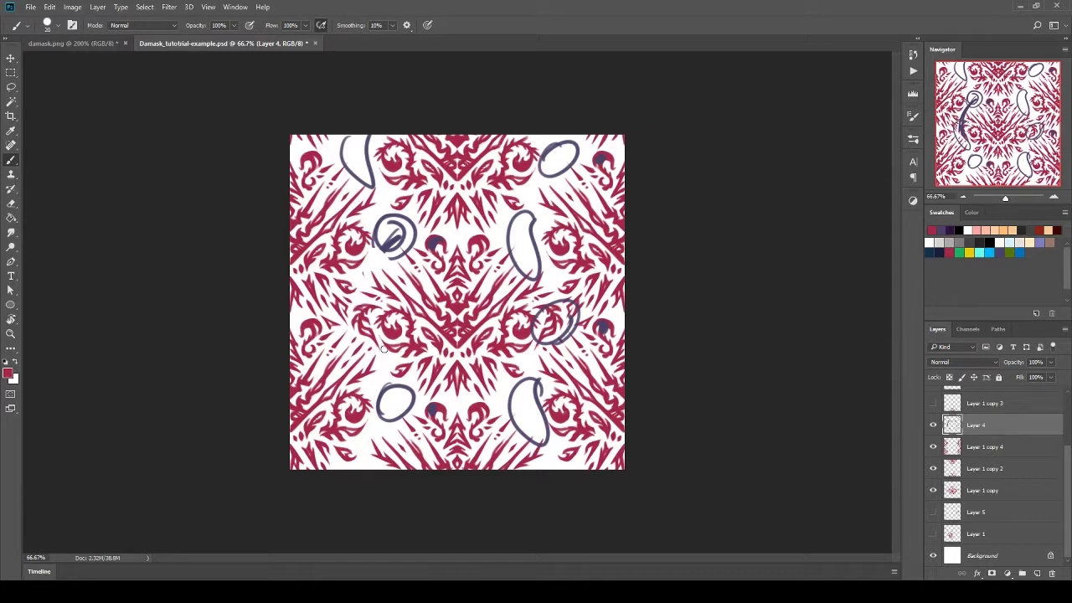
pyautogui.click(933, 425)
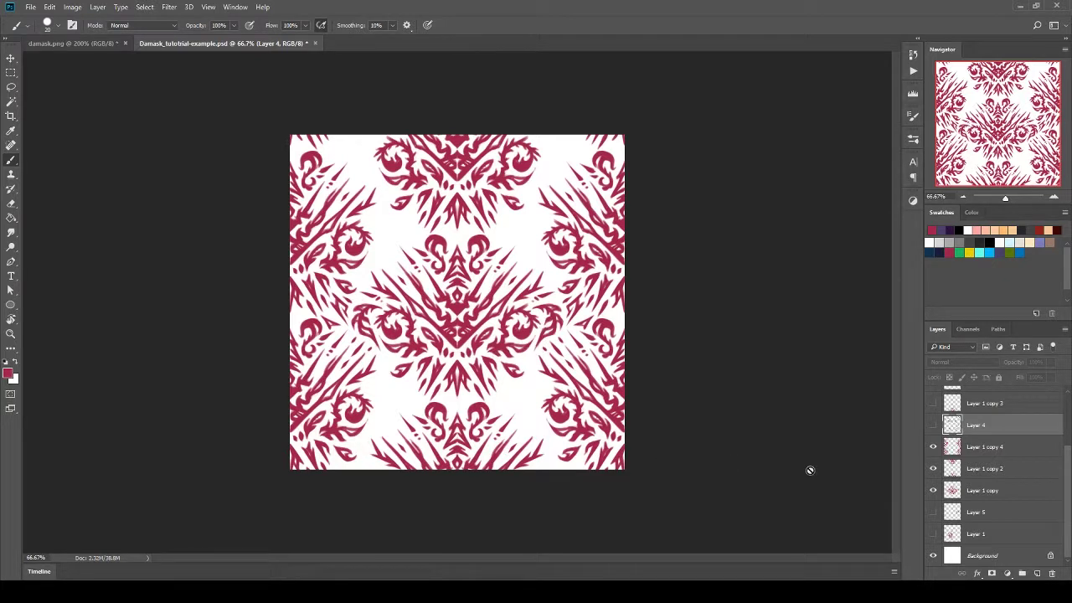
# Hide Layer 1 copy 4 and Layer 1 copy 2, and bring Layer 1 copy to the top of the layer stack.
pyautogui.click(934, 446)
pyautogui.click(933, 468)
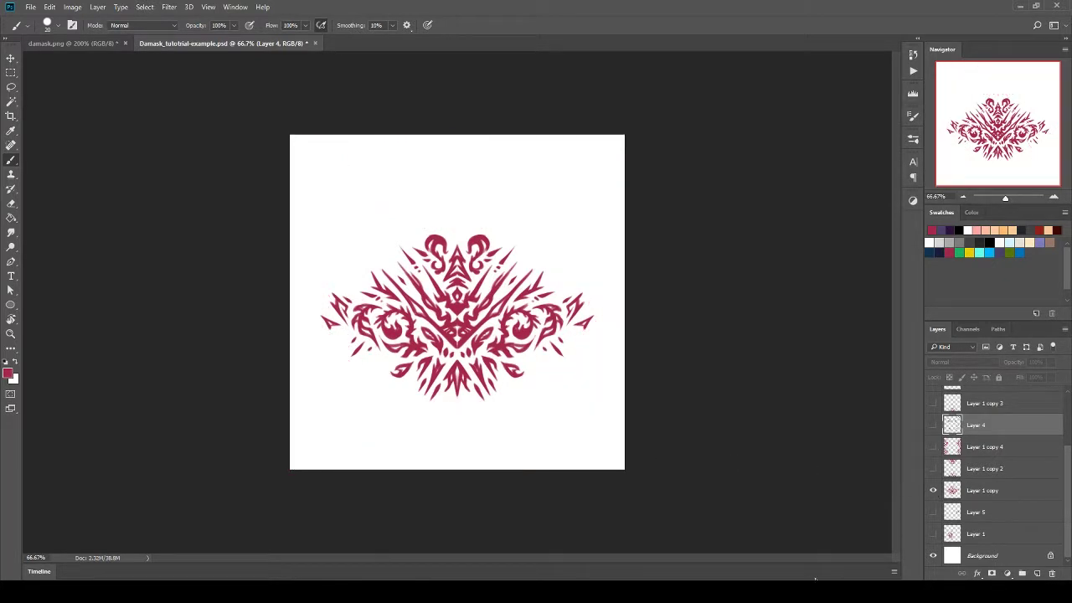
pyautogui.click(977, 494)
pyautogui.click(933, 491)
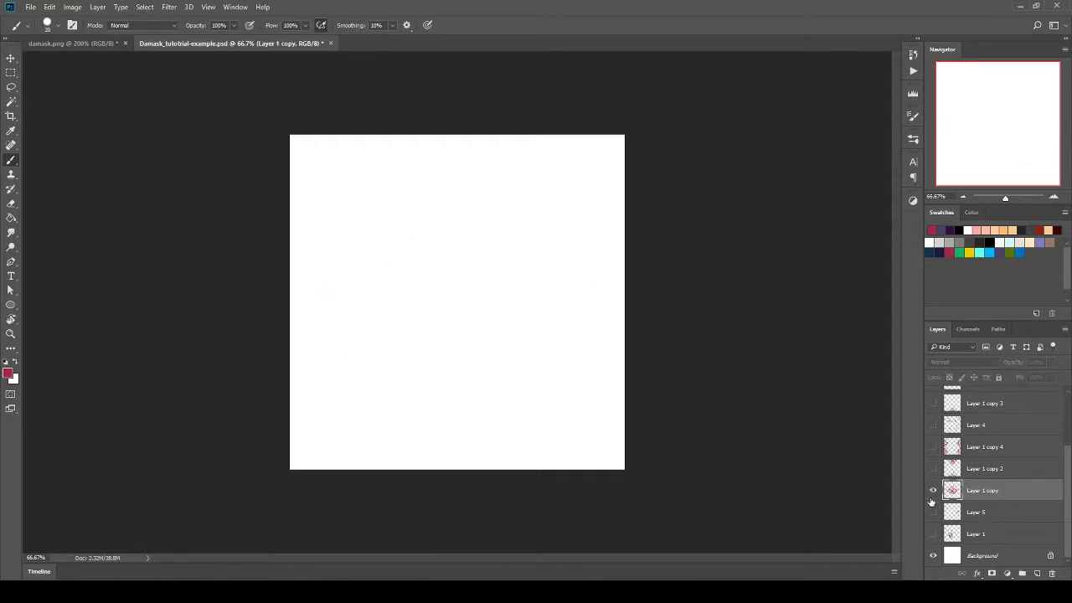
pyautogui.click(933, 496)
pyautogui.moveTo(976, 495); pyautogui.dragTo(975, 392)
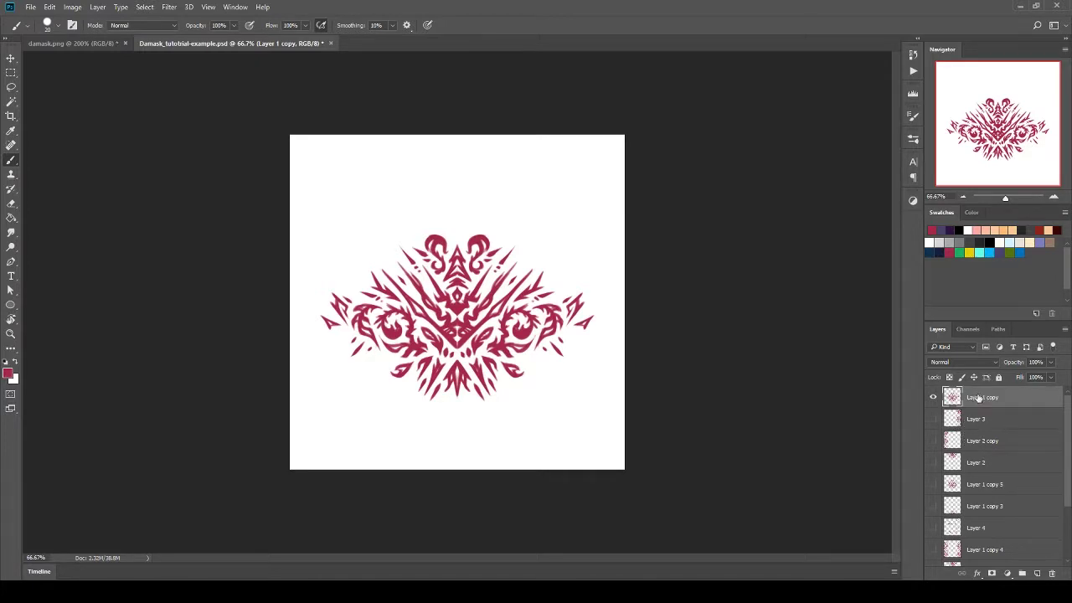
# Duplicate Layer 1 copy and offset the duplicate 0 px horizontally and 450 px vertically with wrap-around.
pyautogui.rightClick(979, 400)
pyautogui.click(848, 121)
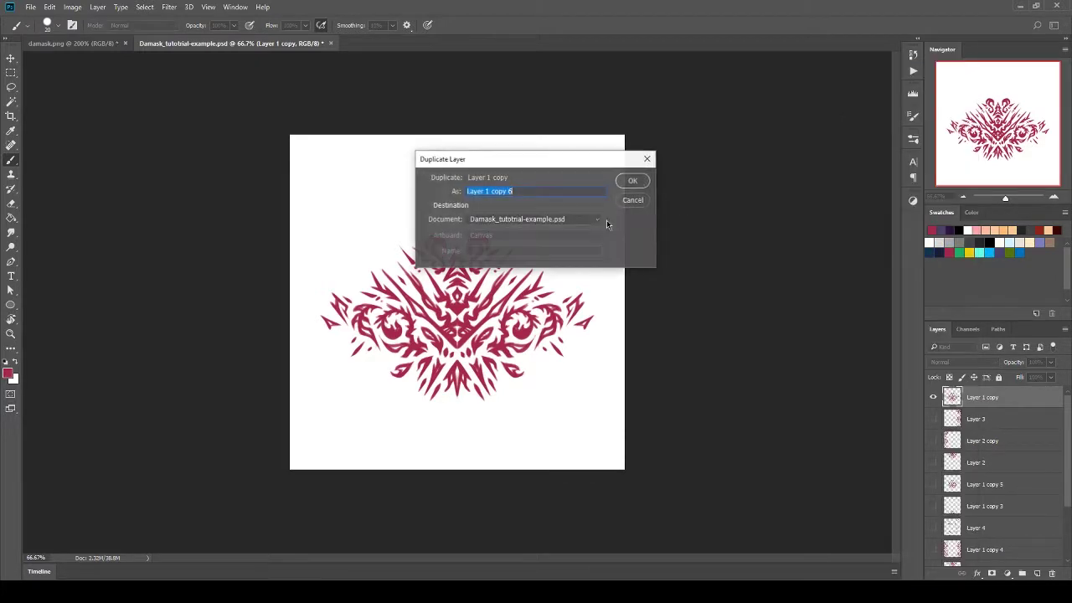
pyautogui.click(634, 182)
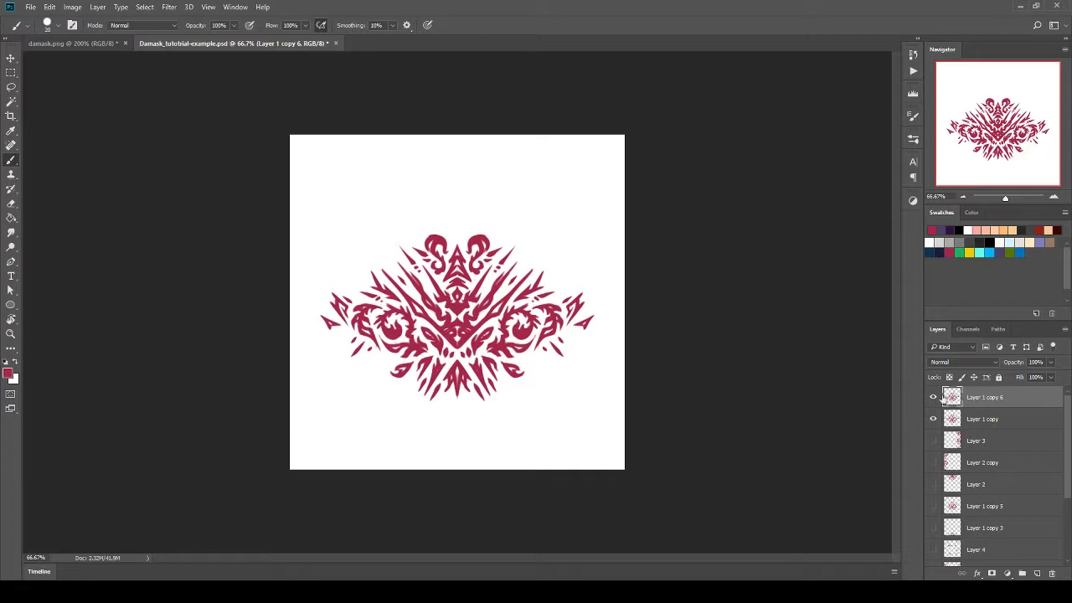
pyautogui.click(170, 6)
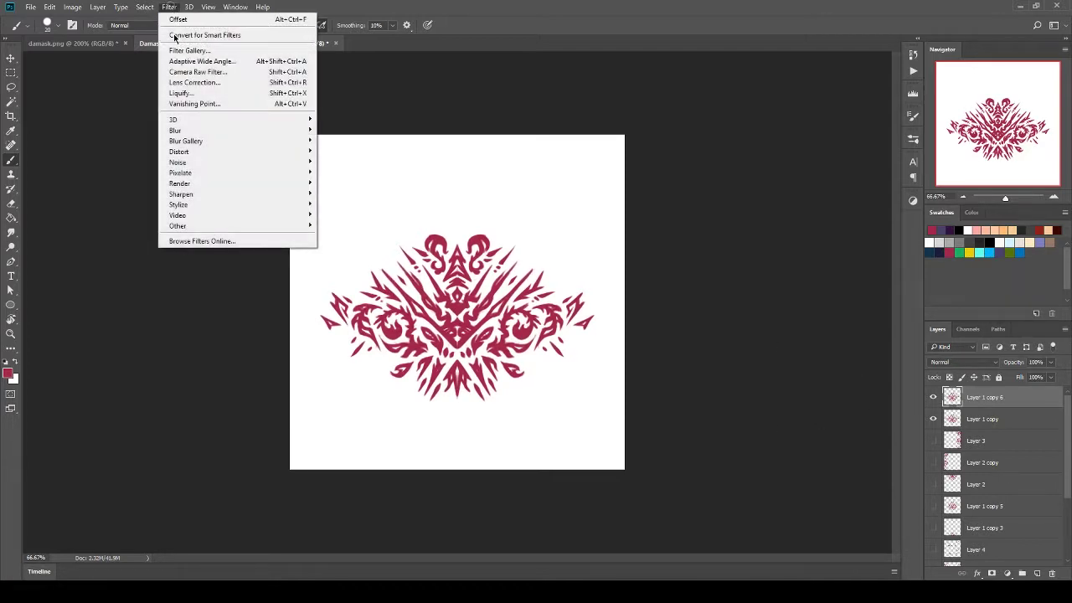
pyautogui.moveTo(268, 226)
pyautogui.click(352, 278)
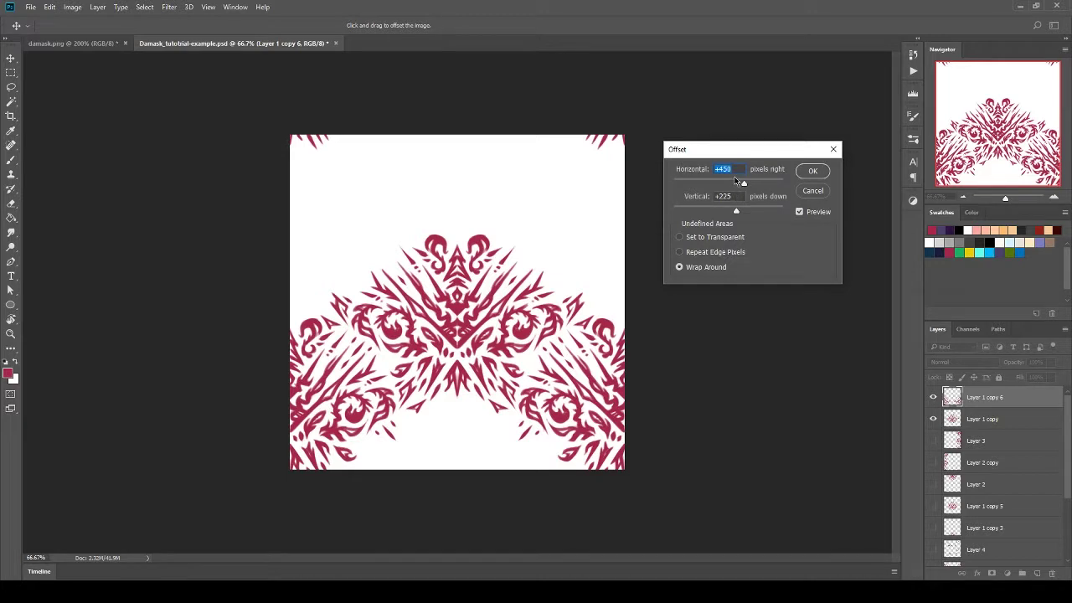
pyautogui.write('0')
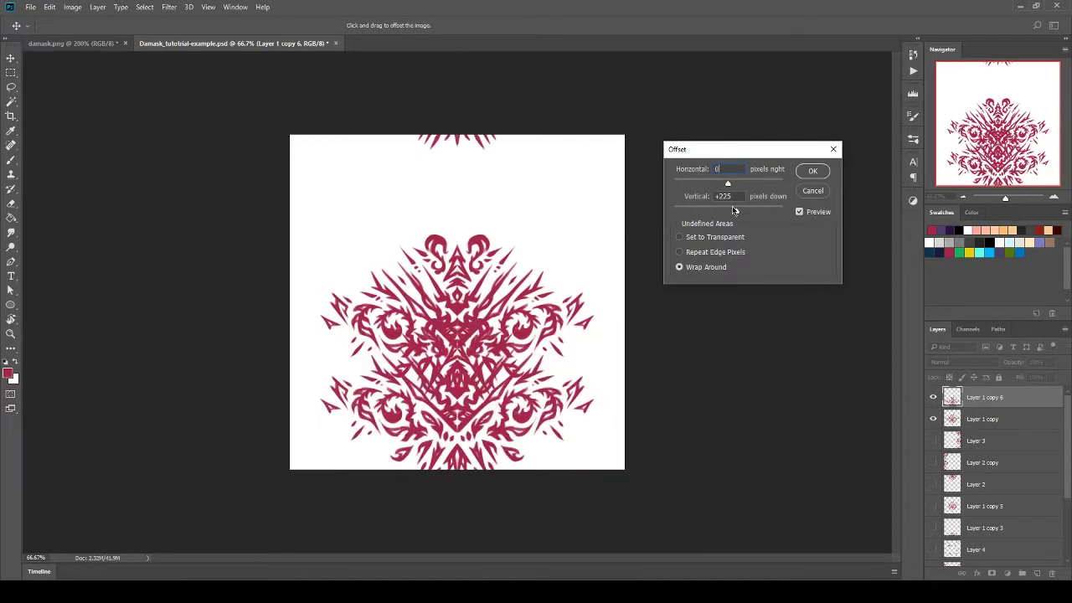
pyautogui.press('Tab')
pyautogui.write('400')
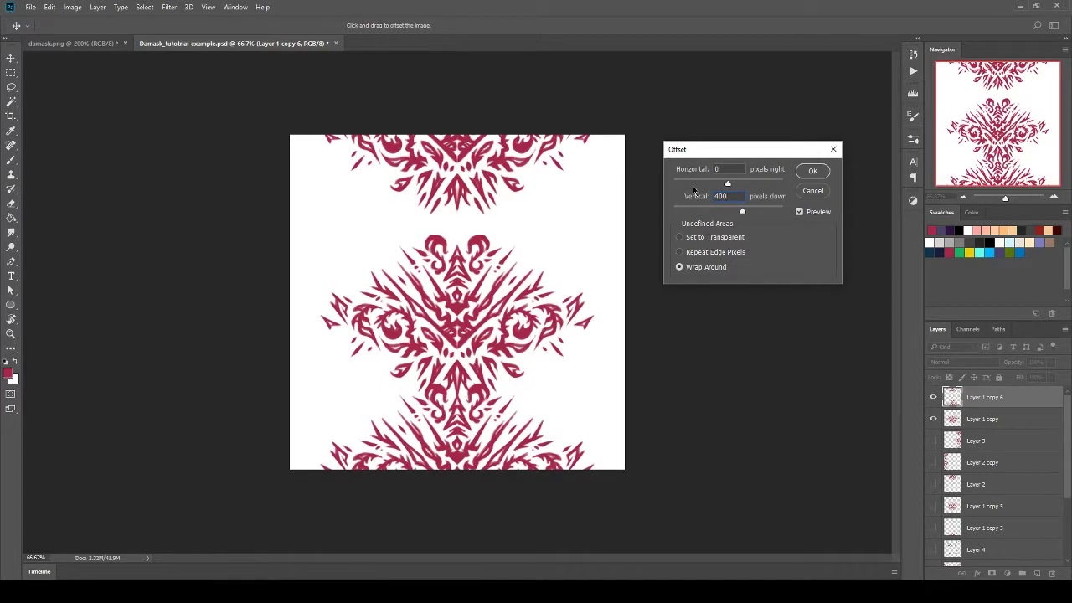
pyautogui.write('450')
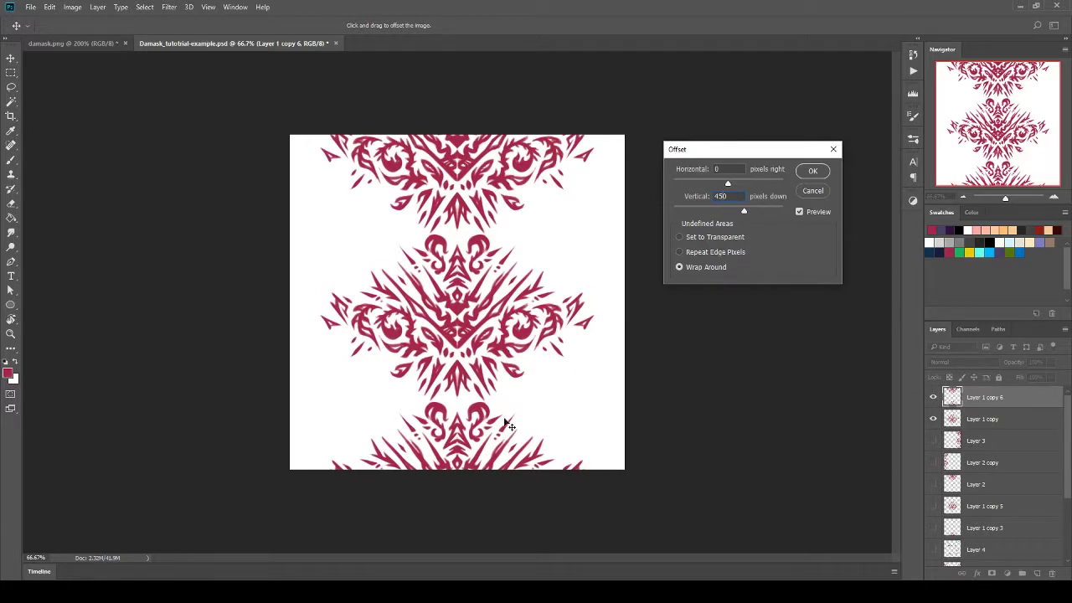
pyautogui.click(811, 171)
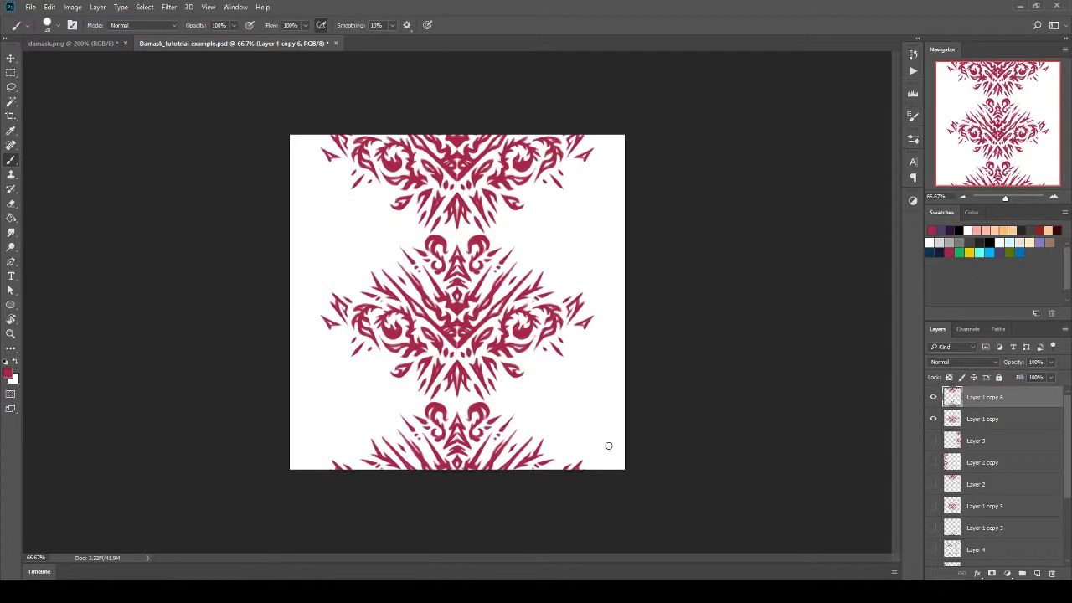
# Duplicate Layer 1 copy and Layer 1 copy 6 together and merge the two duplicates into one layer.
pyautogui.rightClick(982, 405)
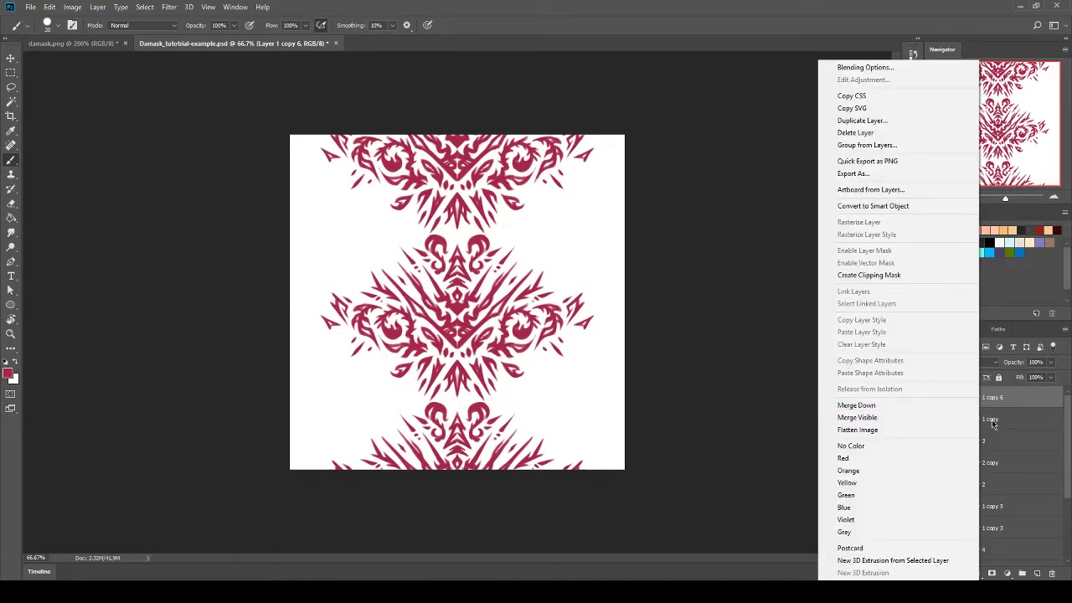
pyautogui.click(993, 424)
pyautogui.keyDown('ctrl'); pyautogui.click(990, 402); pyautogui.keyUp('ctrl')
pyautogui.rightClick(991, 404)
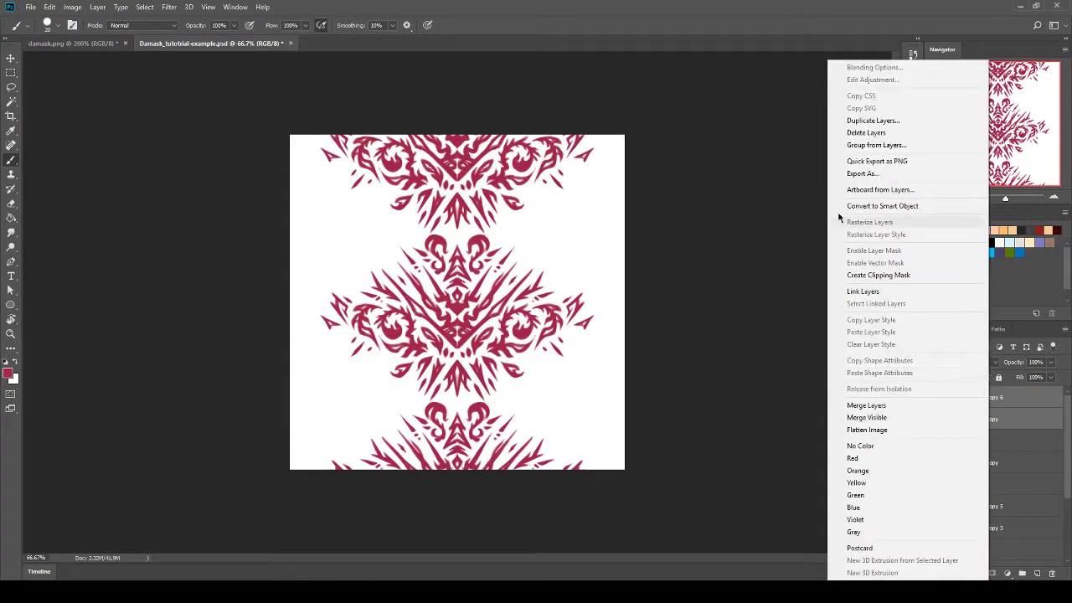
pyautogui.click(873, 120)
pyautogui.click(641, 181)
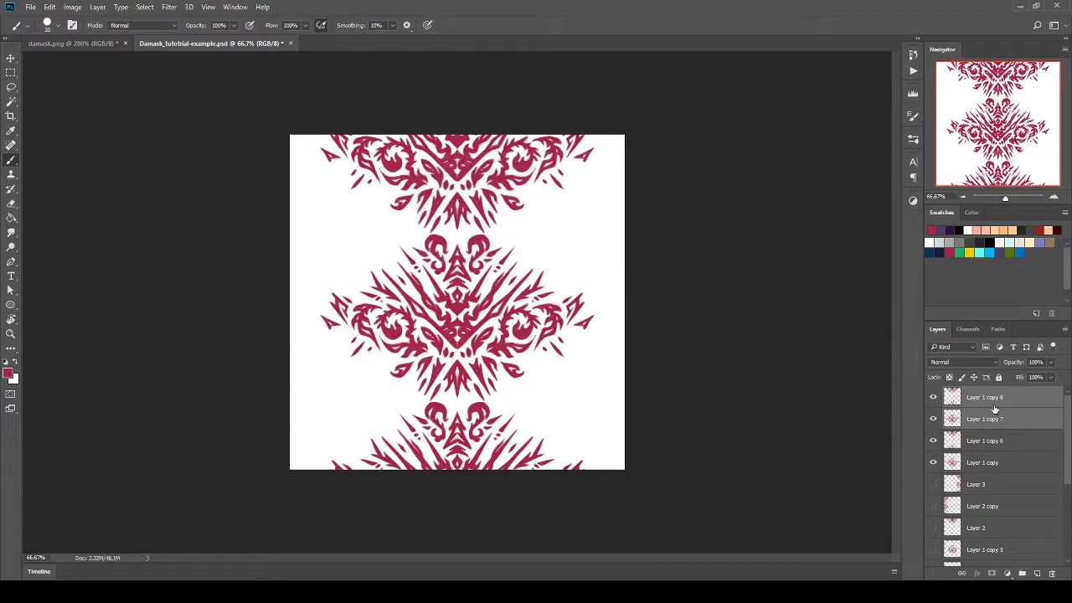
pyautogui.rightClick(995, 409)
pyautogui.click(873, 404)
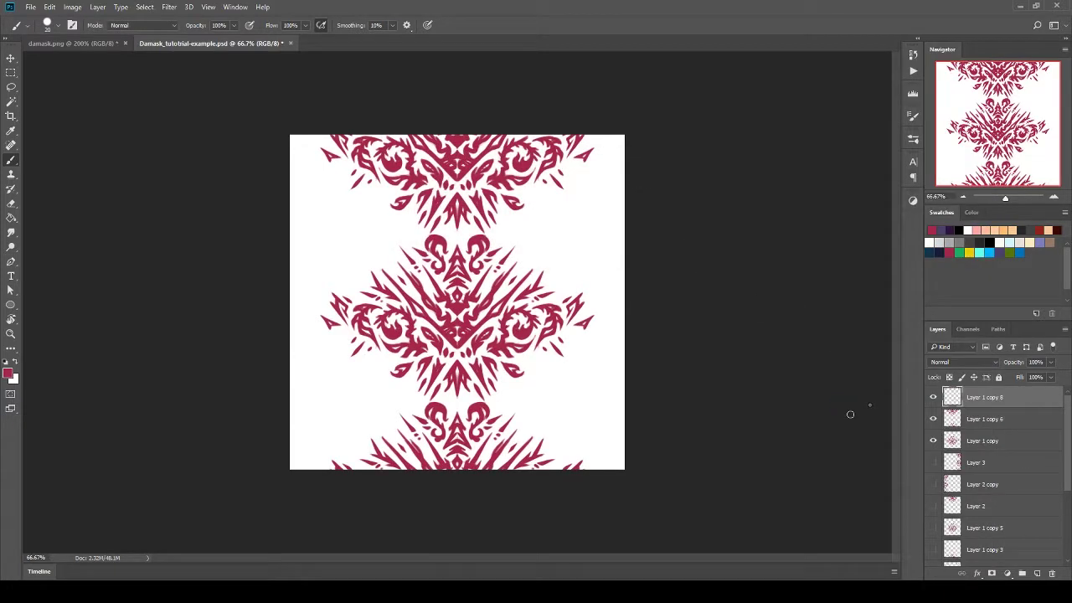
# Offset the merged ornament layer 450 px right and 225 px down with wrap-around.
pyautogui.click(170, 6)
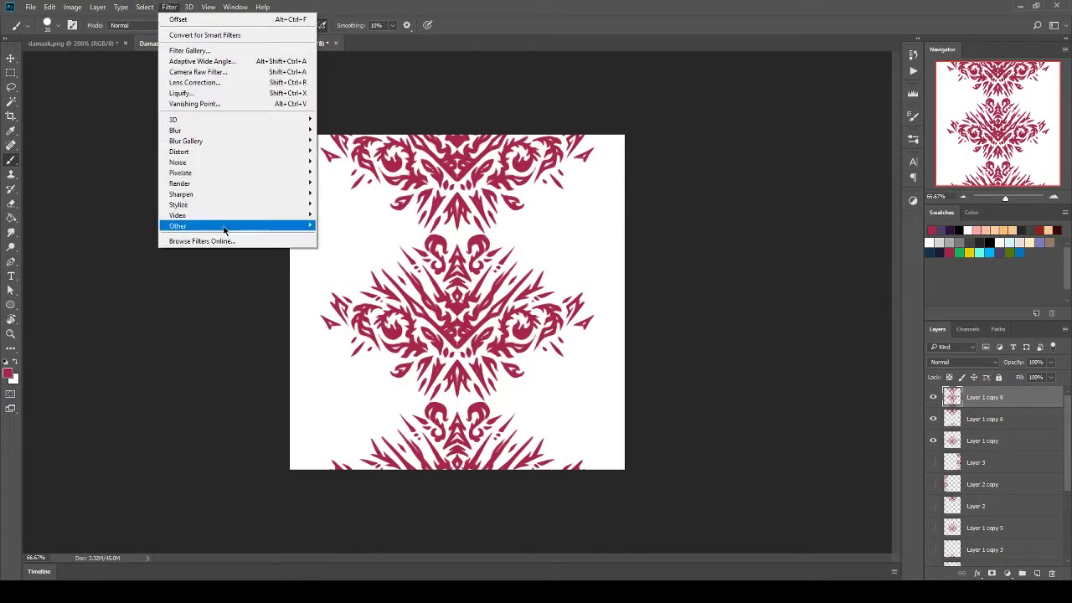
pyautogui.moveTo(223, 229)
pyautogui.click(335, 280)
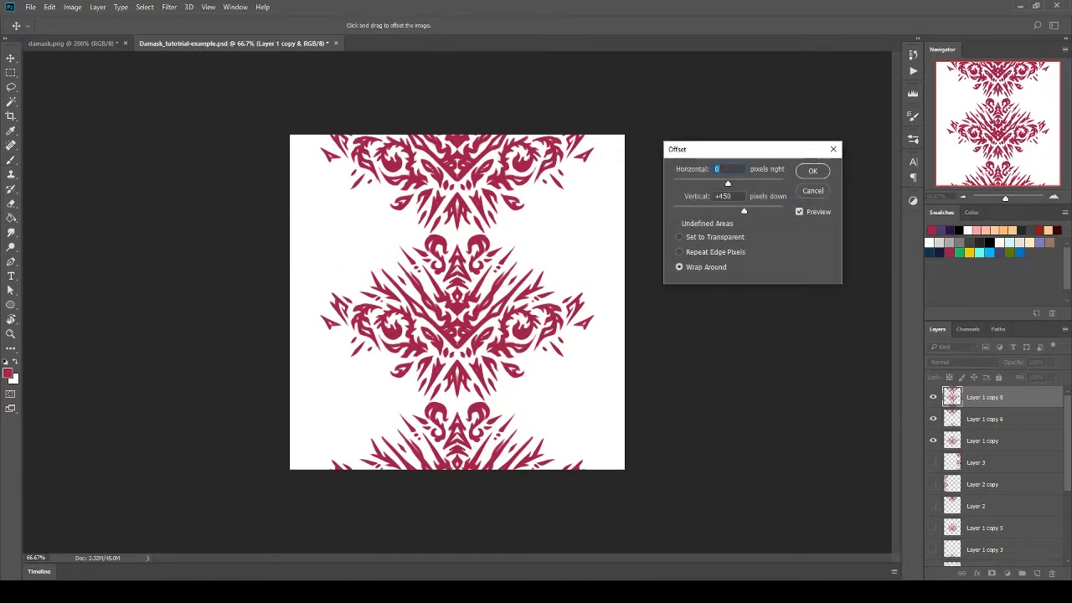
pyautogui.write('450')
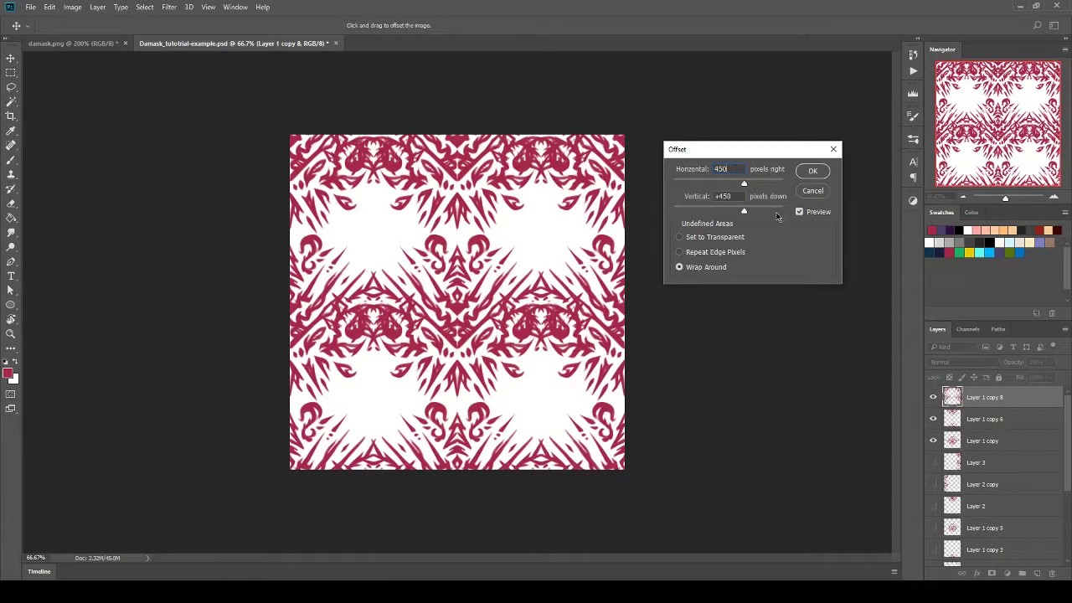
pyautogui.moveTo(739, 199); pyautogui.dragTo(708, 198)
pyautogui.write('225')
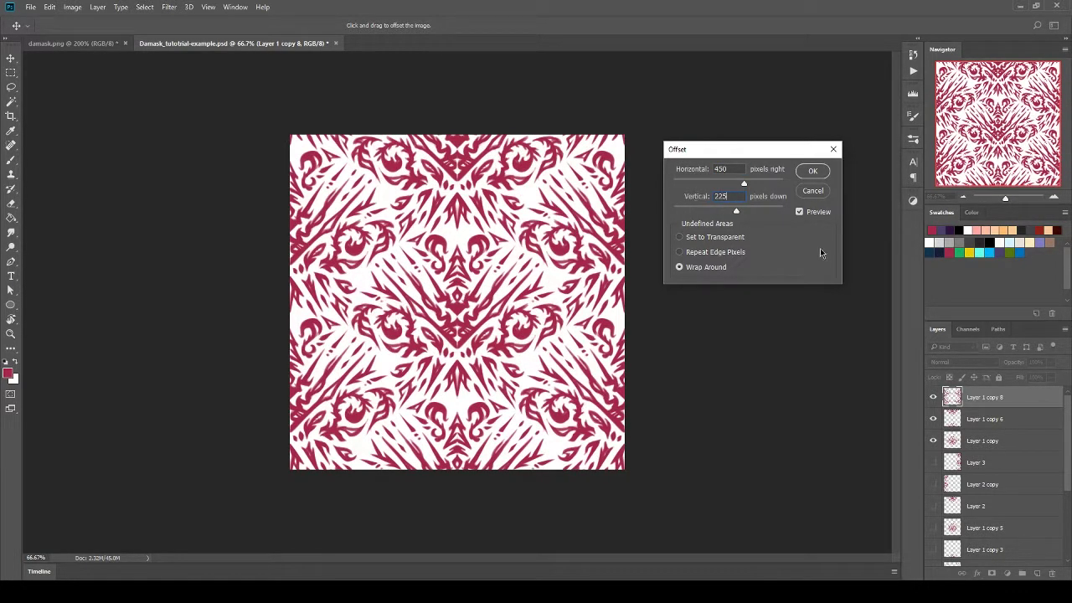
pyautogui.click(812, 171)
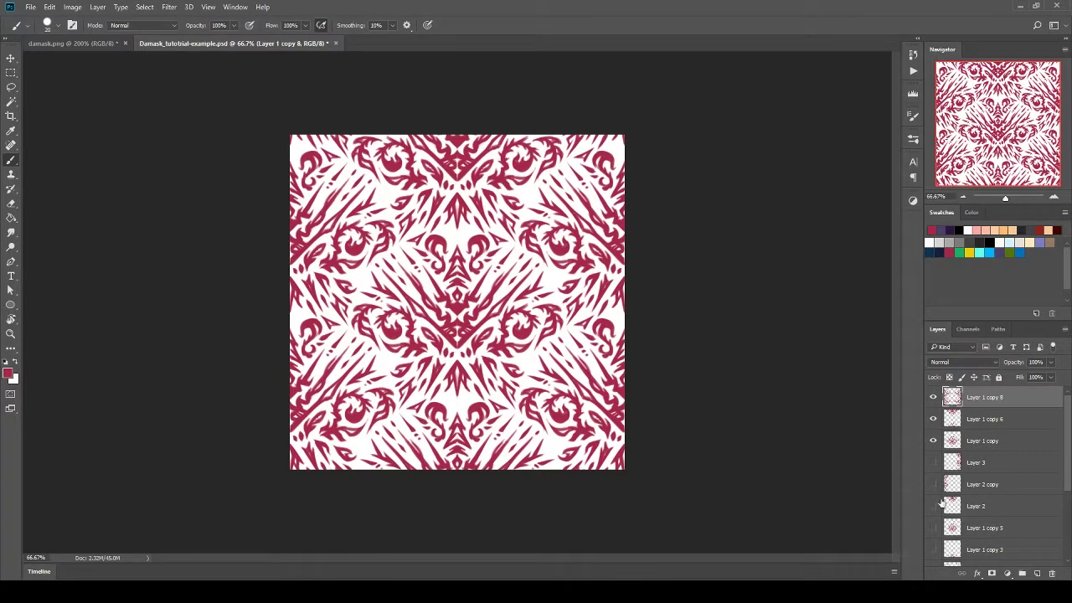
# Group the three visible ornament layers: Layer 1 copy 8, Layer 1 copy 6 and Layer 1 copy.
pyautogui.keyDown('shift'); pyautogui.click(986, 449); pyautogui.keyUp('shift')
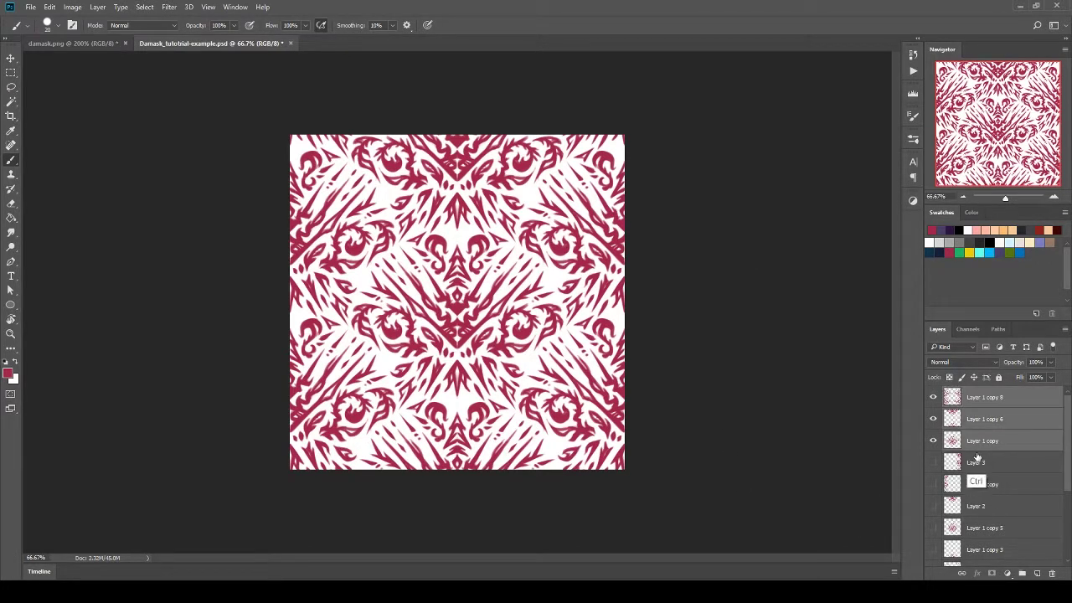
pyautogui.hotkey('ctrl', 'g')
pyautogui.rightClick(989, 404)
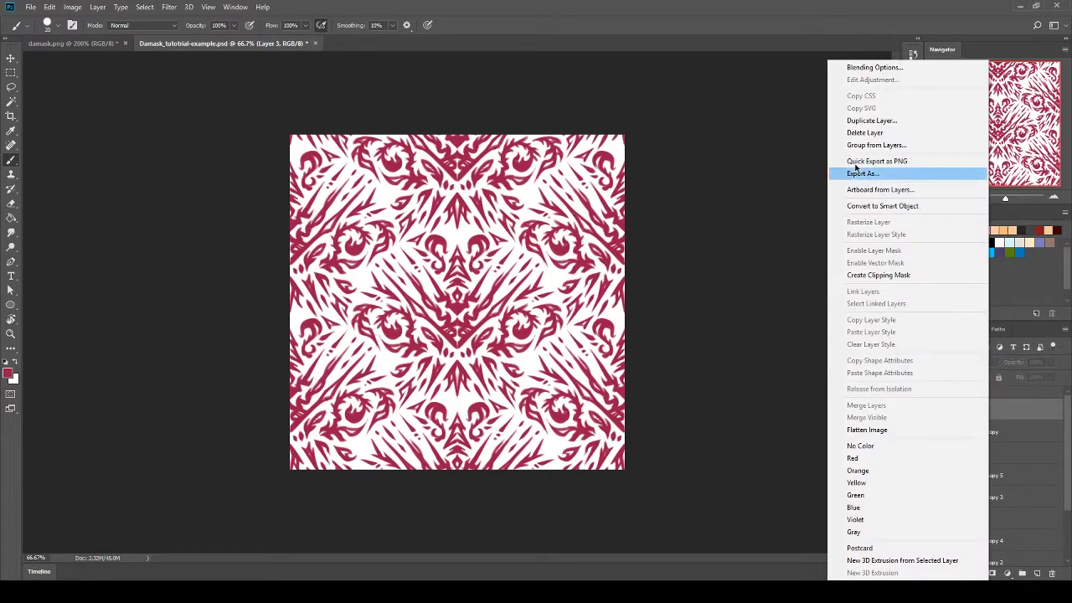
pyautogui.click(1021, 404)
# Duplicate Group 1, leaving the original group hidden, and merge the duplicate into a single layer.
pyautogui.rightClick(979, 392)
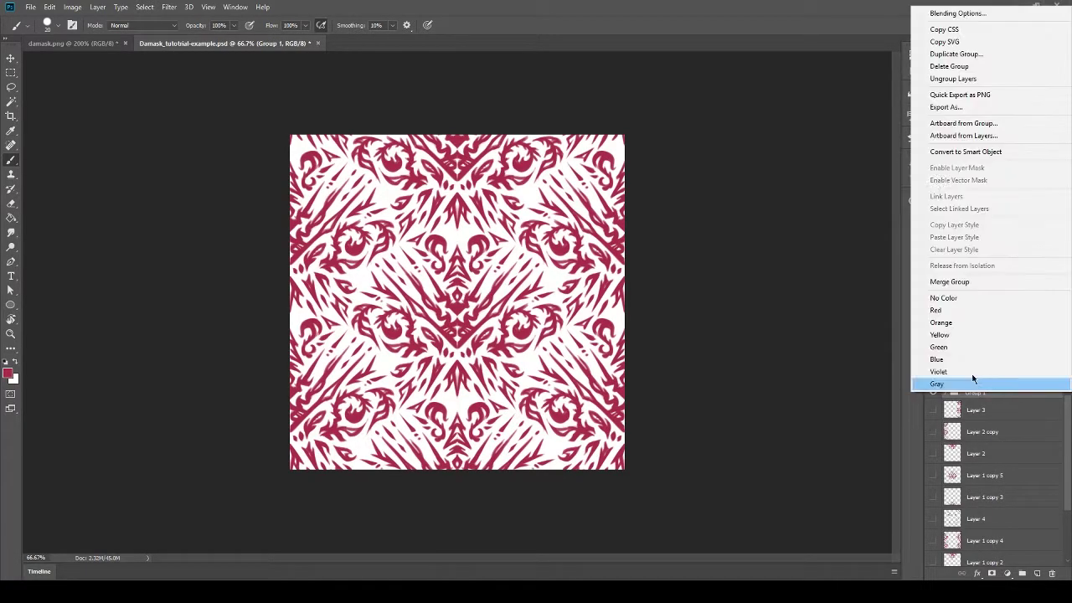
pyautogui.click(955, 54)
pyautogui.click(638, 181)
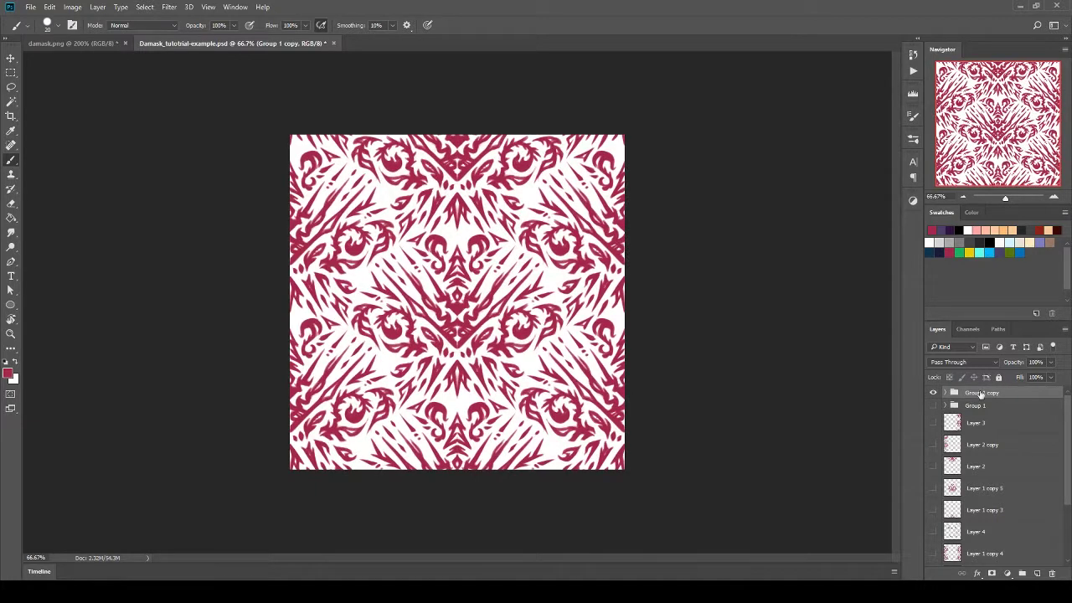
pyautogui.rightClick(967, 392)
pyautogui.click(939, 280)
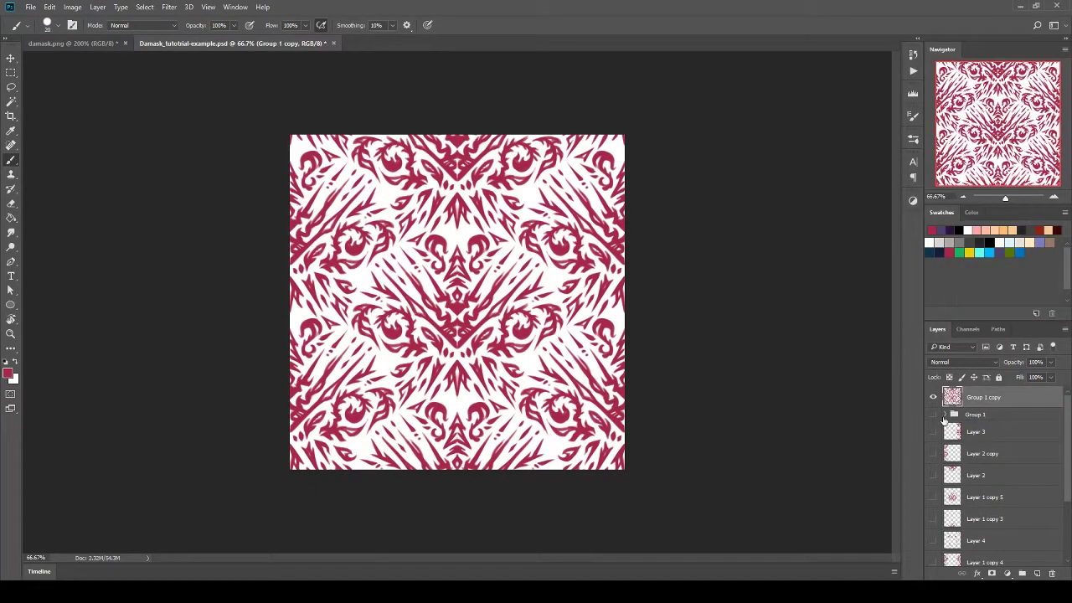
# Scale the merged pattern layer, Group 1 copy, to 50% in width and height with the aspect ratio locked.
pyautogui.hotkey('ctrl', 't')
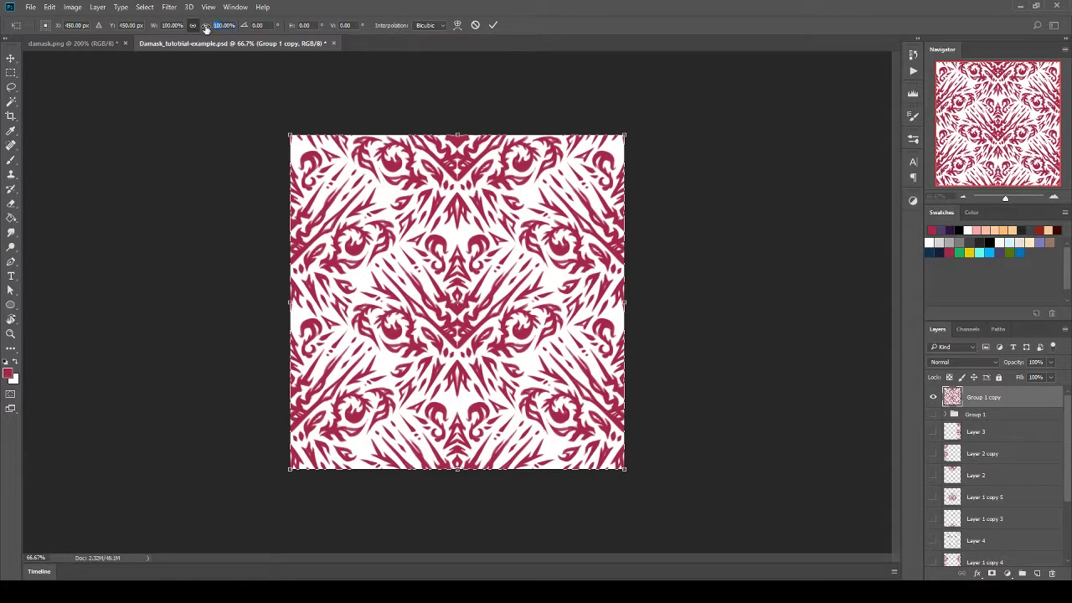
pyautogui.click(192, 25)
pyautogui.write('50')
pyautogui.press('Return')
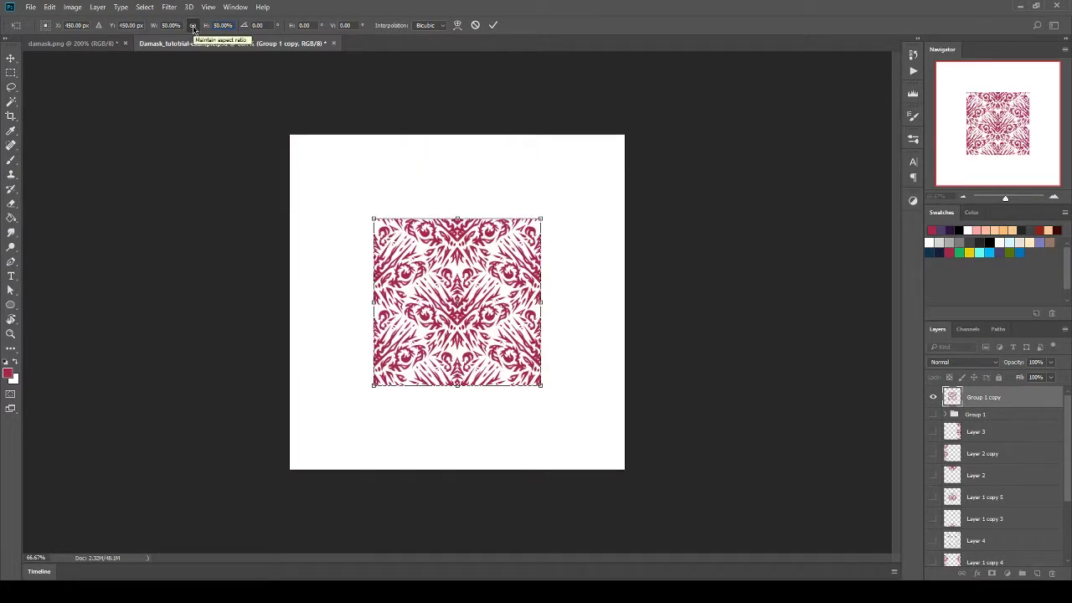
pyautogui.press('Return')
# Duplicate the scaled pattern layer and move the copy straight up to the top edge of the canvas.
pyautogui.rightClick(989, 400)
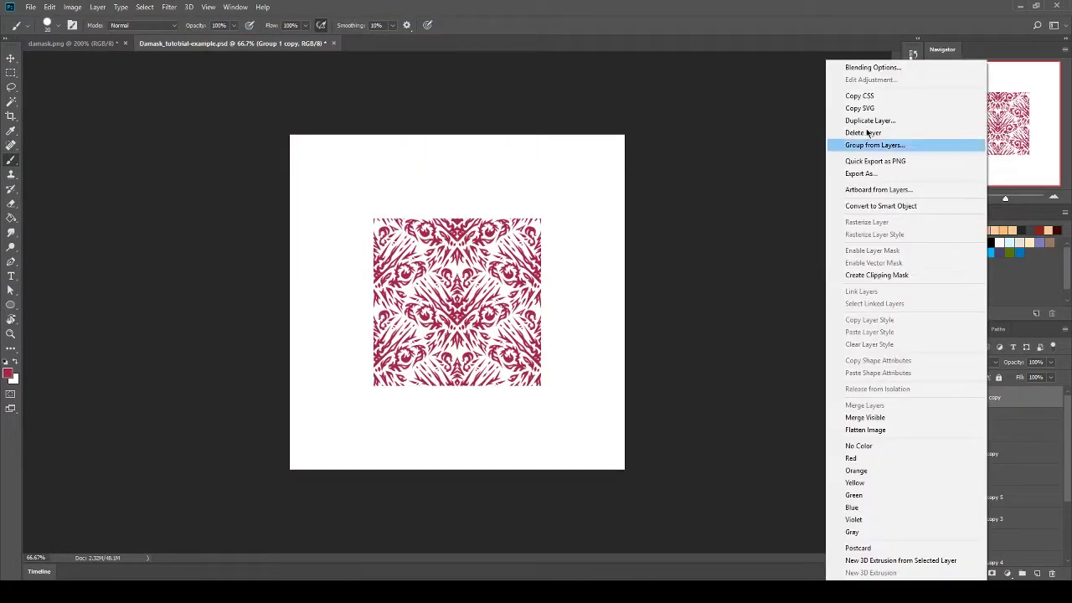
pyautogui.click(865, 120)
pyautogui.click(634, 177)
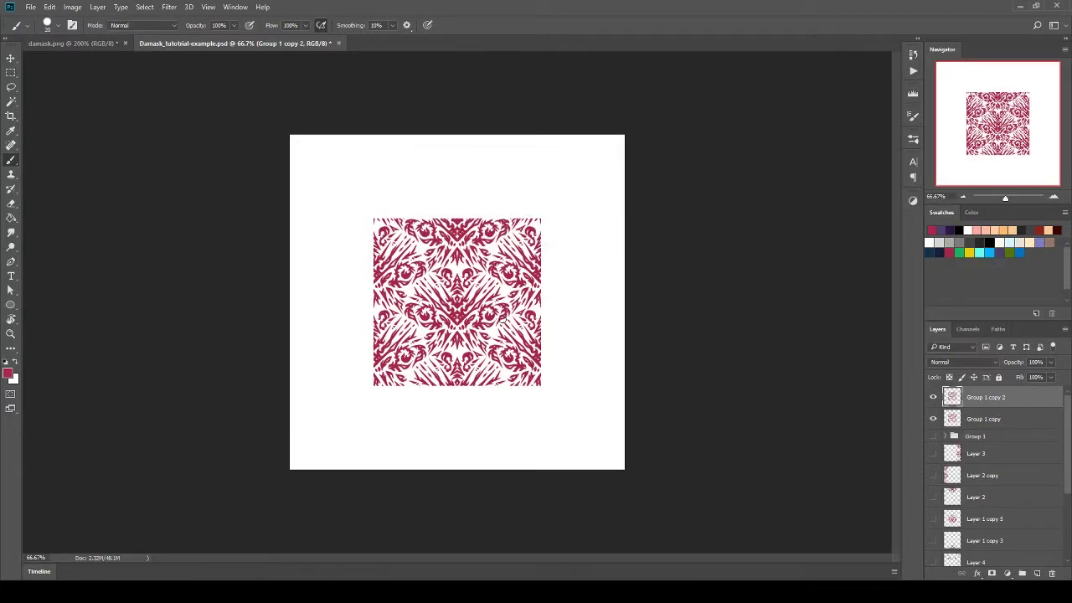
pyautogui.press('v')
pyautogui.moveTo(457, 303); pyautogui.dragTo(460, 141)
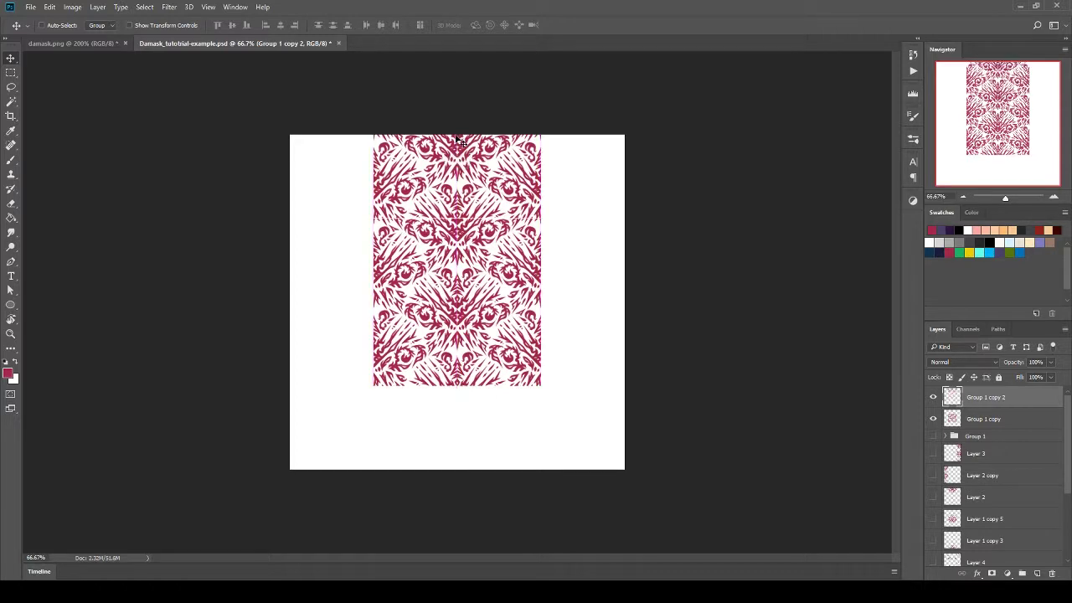
# Merge the raised copy down into Group 1 copy and move the merged pattern straight down until it spans the canvas height.
pyautogui.press('Up')
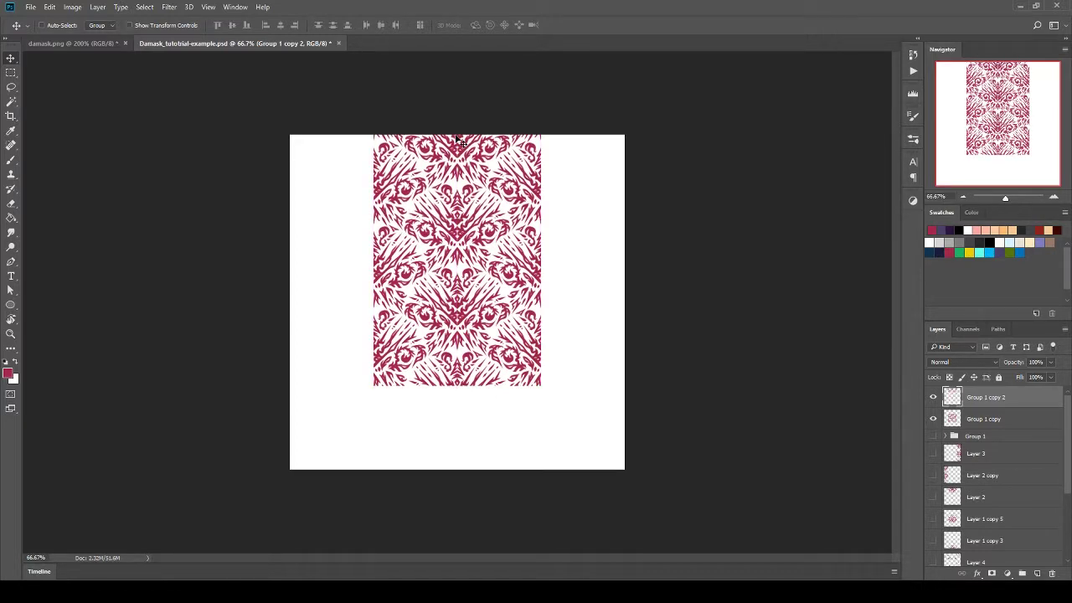
pyautogui.rightClick(1002, 402)
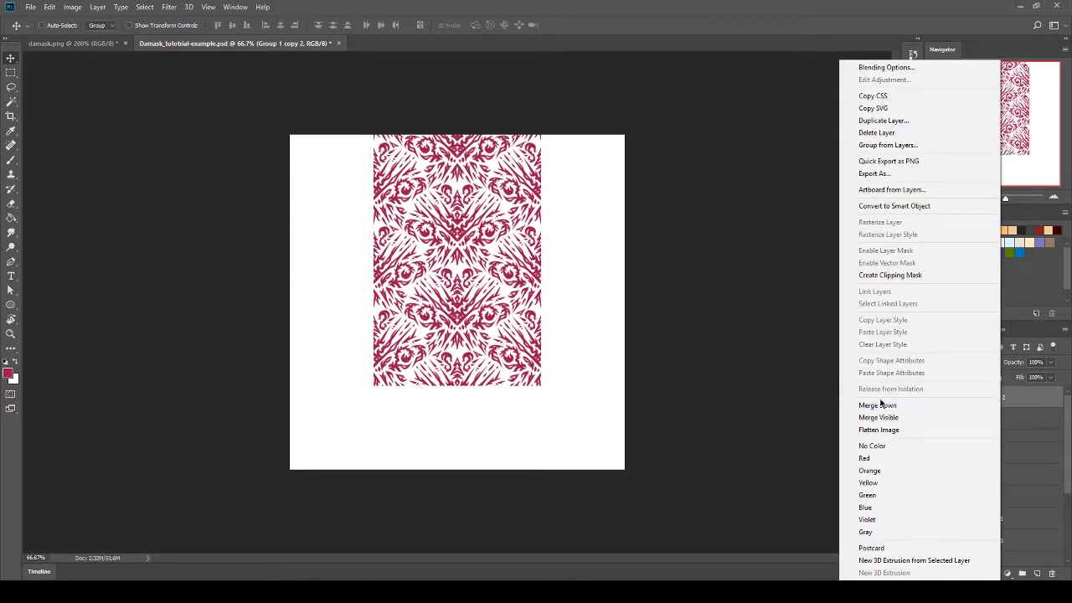
pyautogui.click(880, 404)
pyautogui.moveTo(532, 251); pyautogui.dragTo(528, 335)
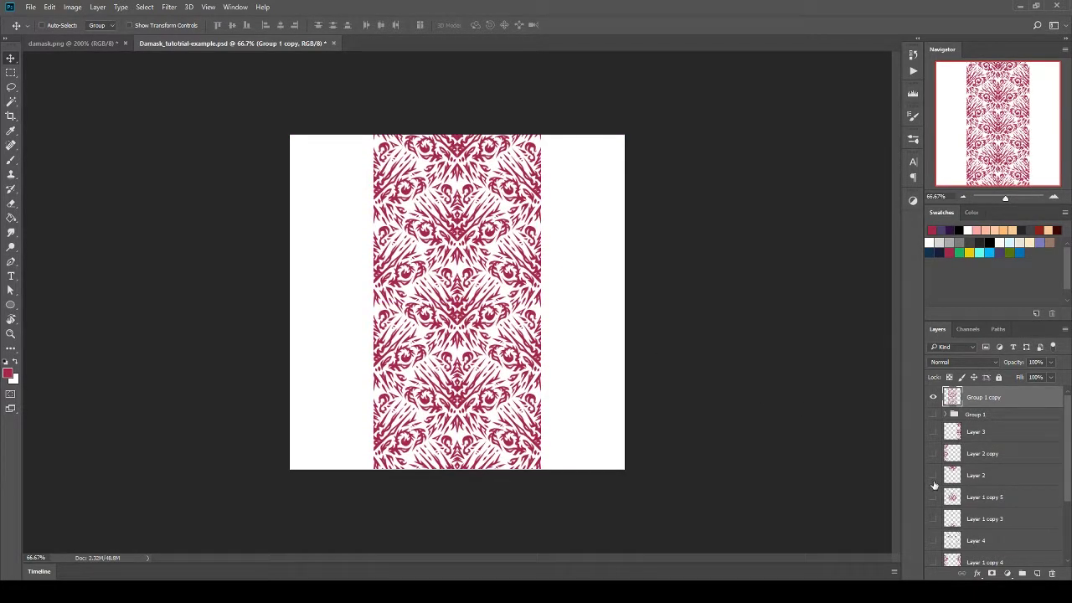
# Duplicate the merged pattern strip and move the copy horizontally to the right until it abuts the original.
pyautogui.rightClick(990, 406)
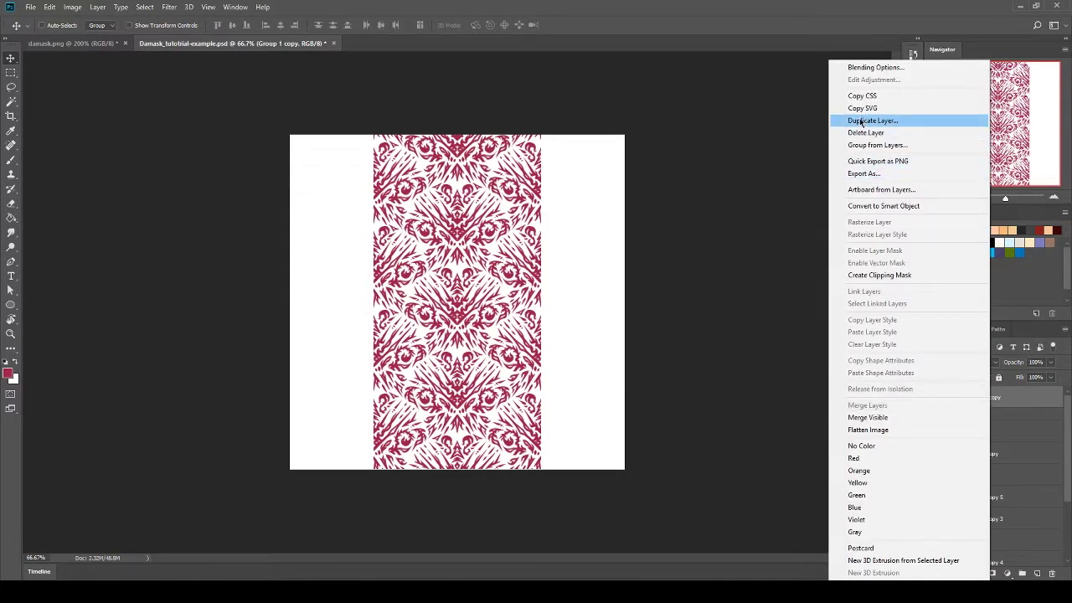
pyautogui.click(885, 120)
pyautogui.click(632, 181)
pyautogui.moveTo(437, 335); pyautogui.dragTo(603, 317)
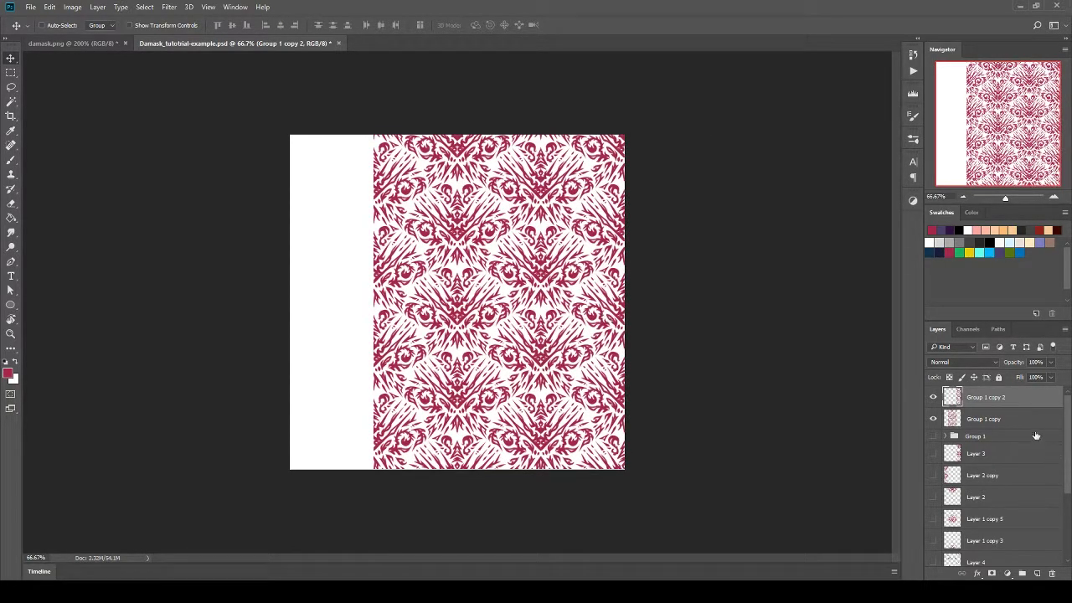
# Merge the copied strip down into Group 1 copy and move the combined pattern left until it covers the whole canvas.
pyautogui.rightClick(1006, 396)
pyautogui.click(1008, 406)
pyautogui.rightClick(1007, 407)
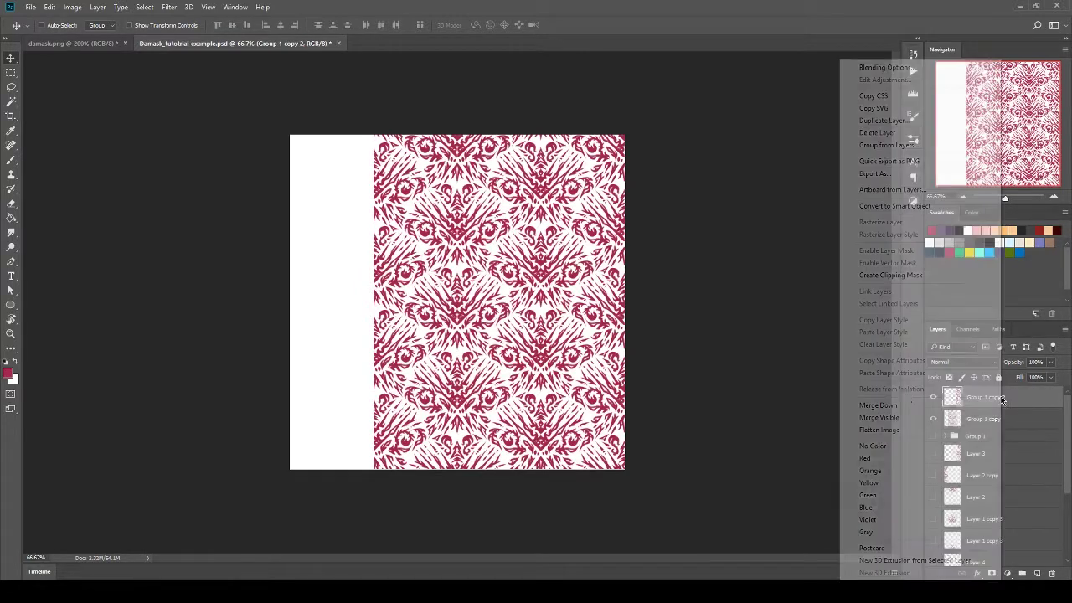
pyautogui.click(884, 406)
pyautogui.moveTo(593, 346); pyautogui.dragTo(511, 342)
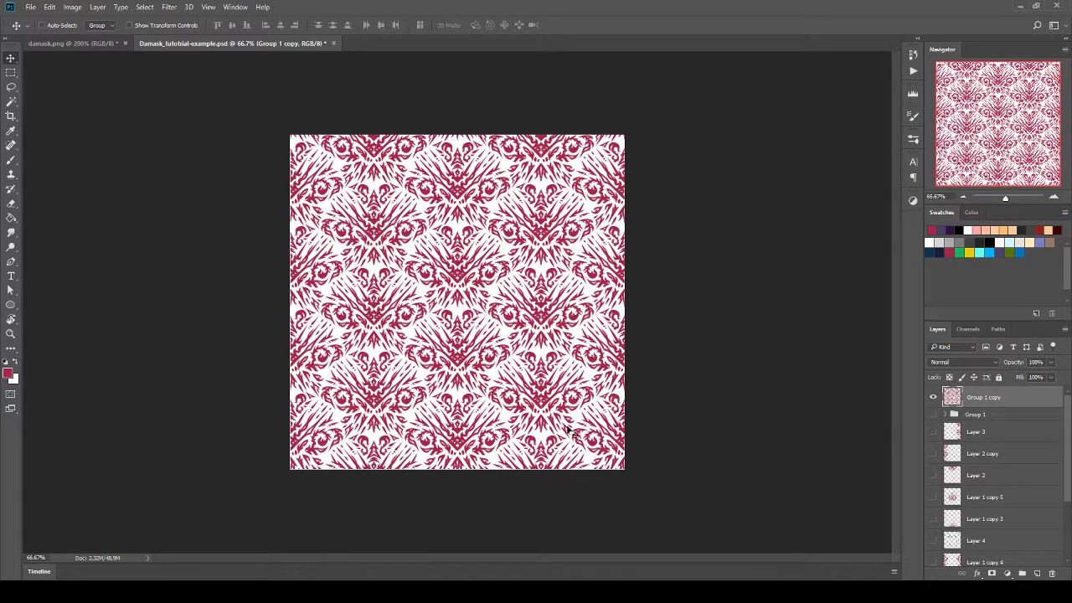
# Compare the full tile in Group 1 with its central ornament alone by temporarily hiding Layer 1 copy 8 and Layer 1 copy 6.
pyautogui.click(933, 399)
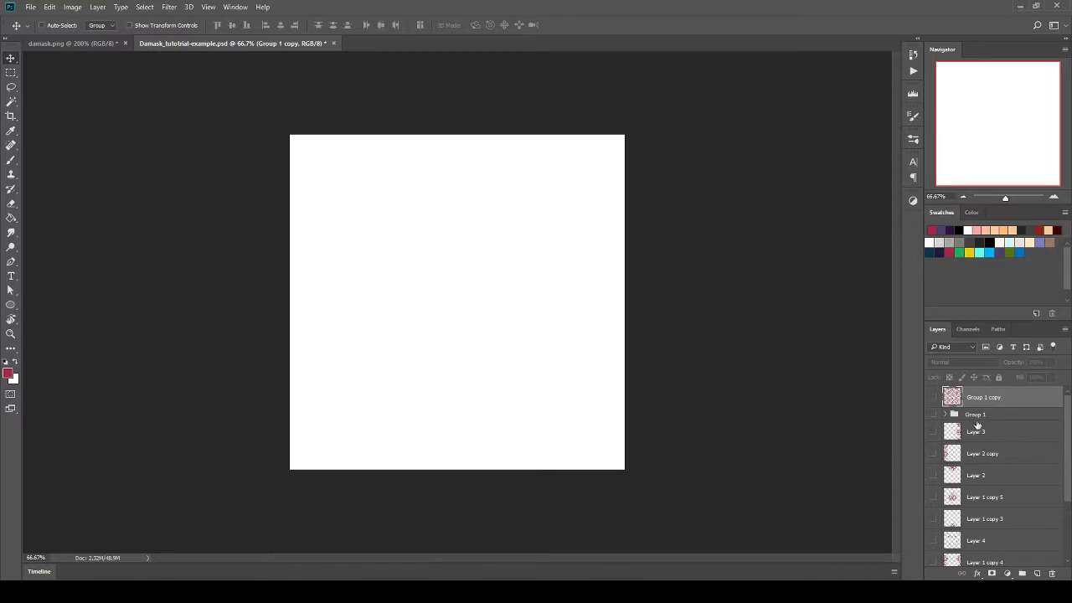
pyautogui.click(933, 414)
pyautogui.click(945, 414)
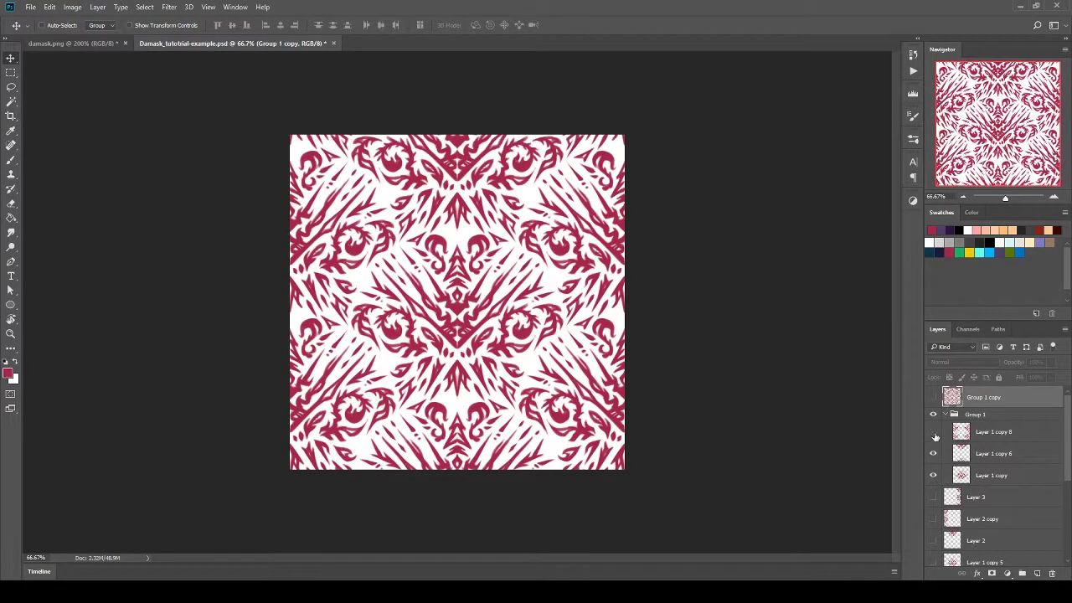
pyautogui.click(933, 432)
pyautogui.click(934, 454)
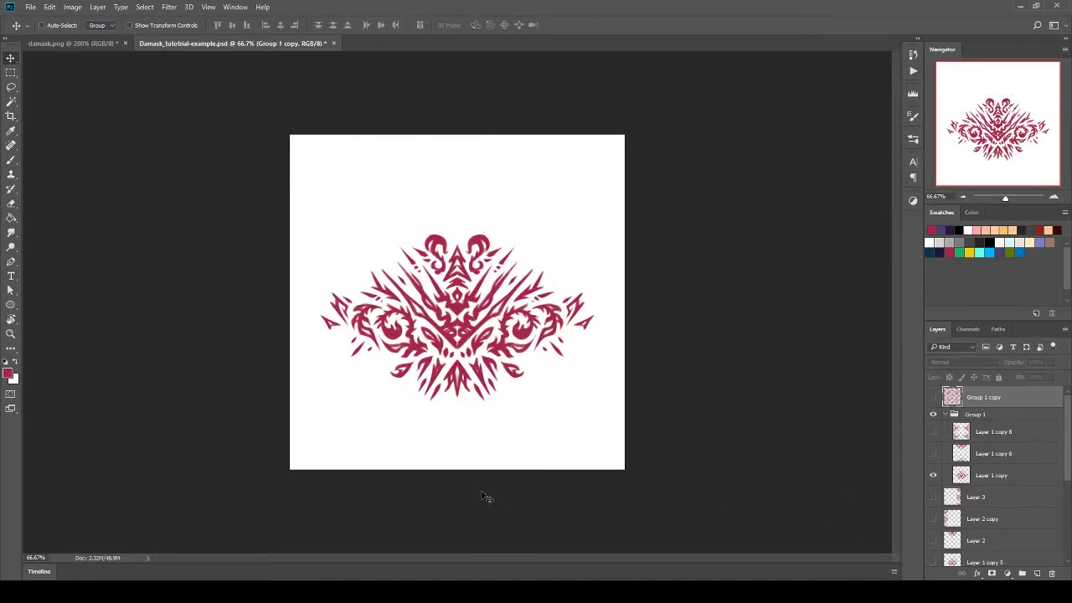
pyautogui.click(933, 432)
pyautogui.click(934, 453)
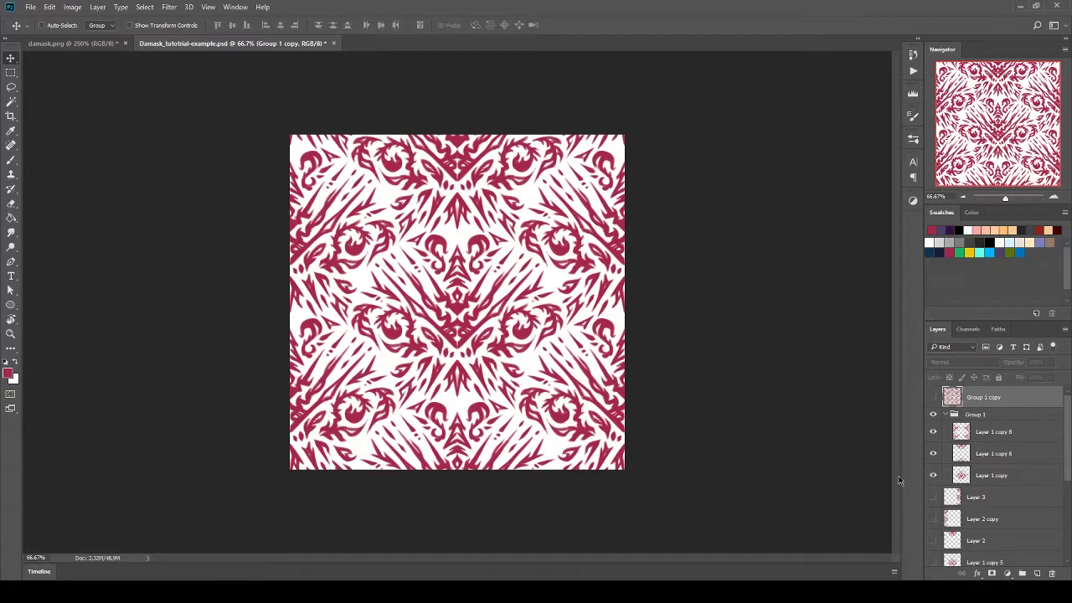
pyautogui.click(945, 414)
pyautogui.click(933, 415)
pyautogui.click(933, 397)
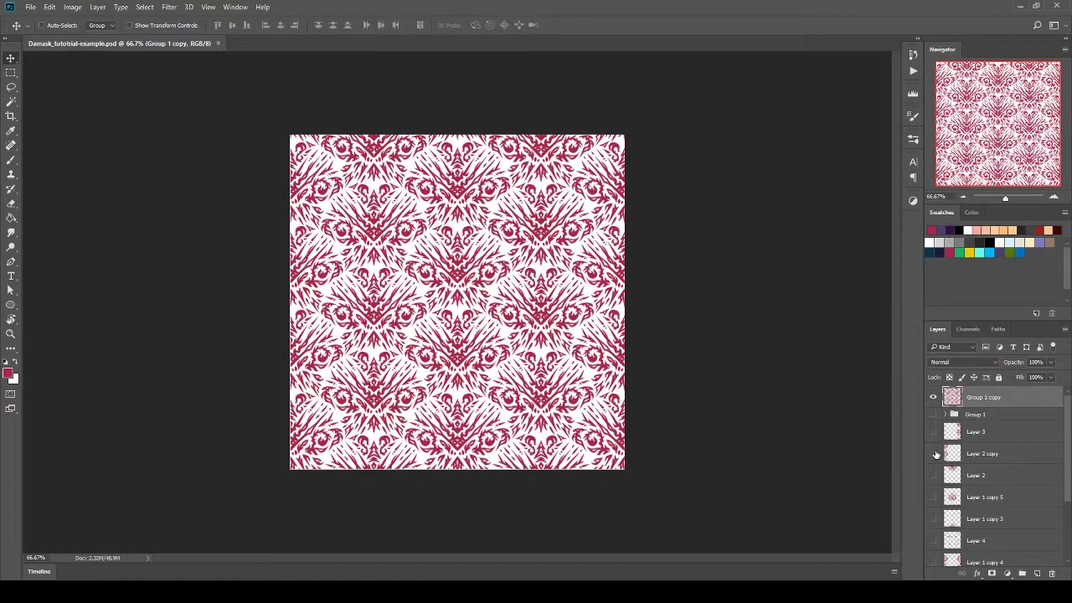
# Hide the Group 1 copy repeat test, and show and expand Group 1 with the original tile layers.
pyautogui.click(933, 398)
pyautogui.scroll(-2, 1005, 452)
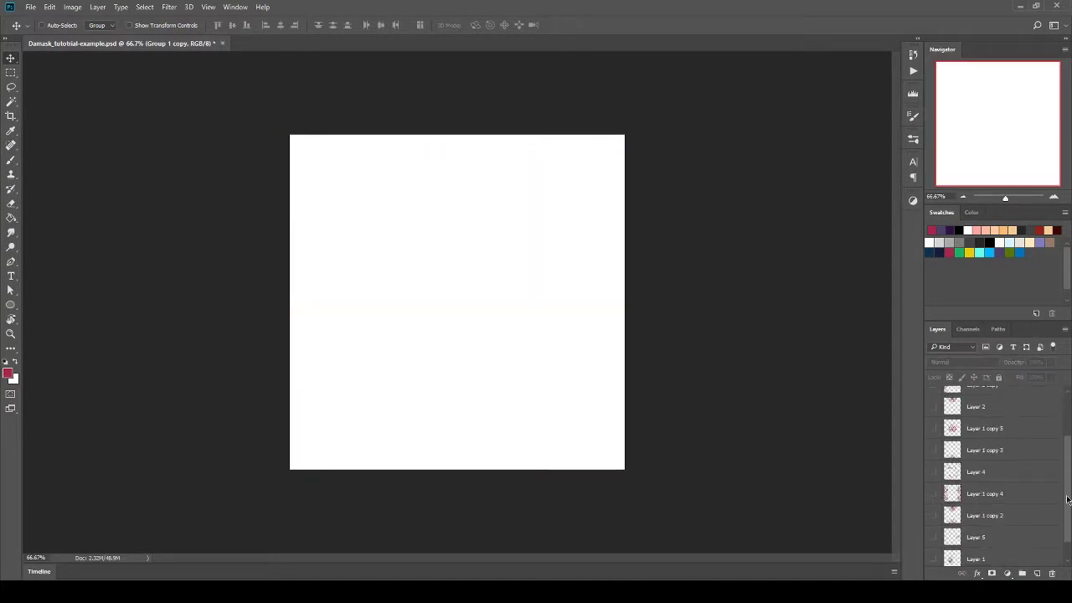
pyautogui.scroll(2, 972, 436)
pyautogui.click(933, 415)
pyautogui.click(946, 415)
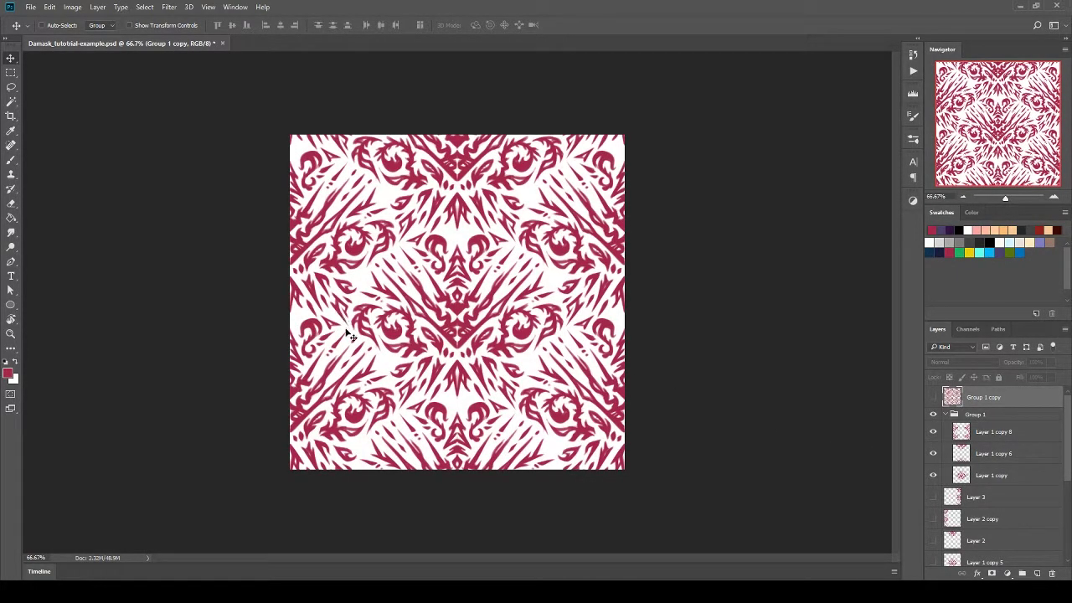
# Lock the transparent pixels of Layer 1 copy, the central ornament.
pyautogui.click(985, 475)
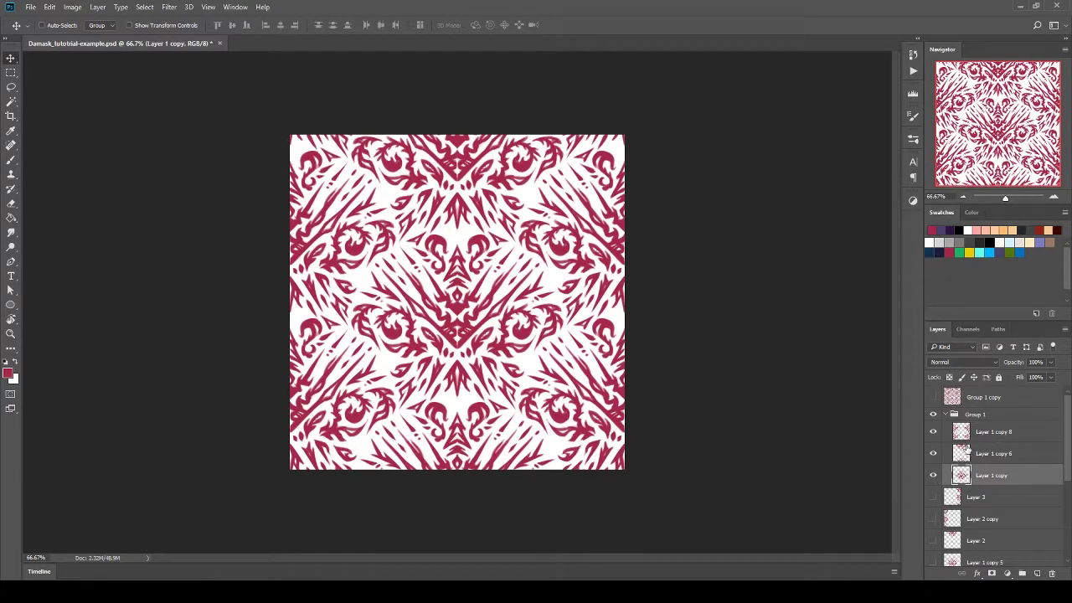
pyautogui.click(949, 377)
pyautogui.click(934, 475)
pyautogui.click(934, 475)
# Set the foreground colour to red ba170f and paint over the whole central ornament with a large Pencil tip.
pyautogui.click(10, 375)
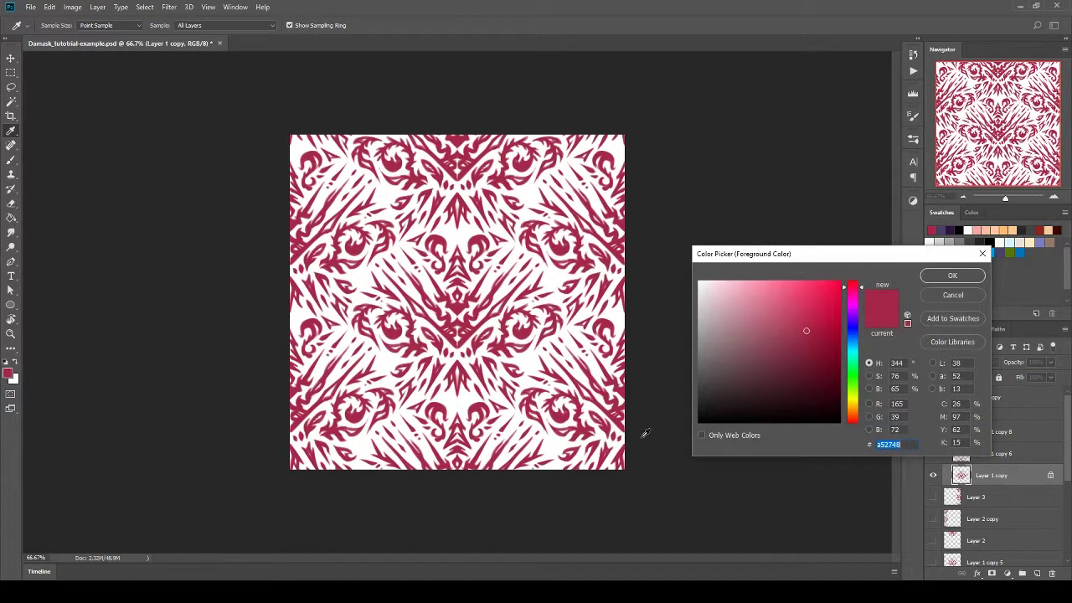
pyautogui.click(854, 416)
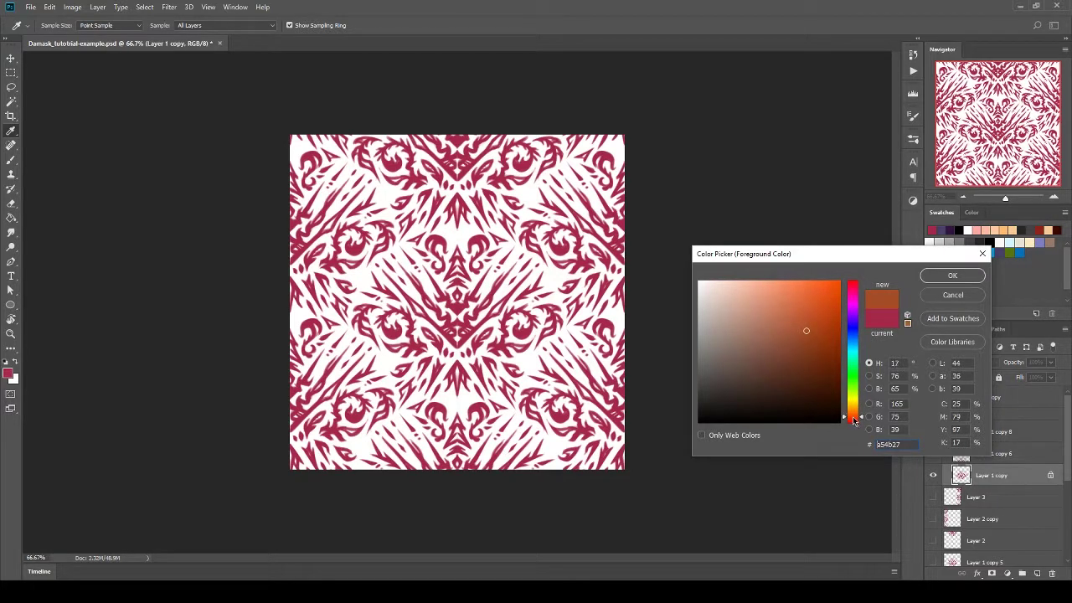
pyautogui.moveTo(854, 420); pyautogui.dragTo(854, 424)
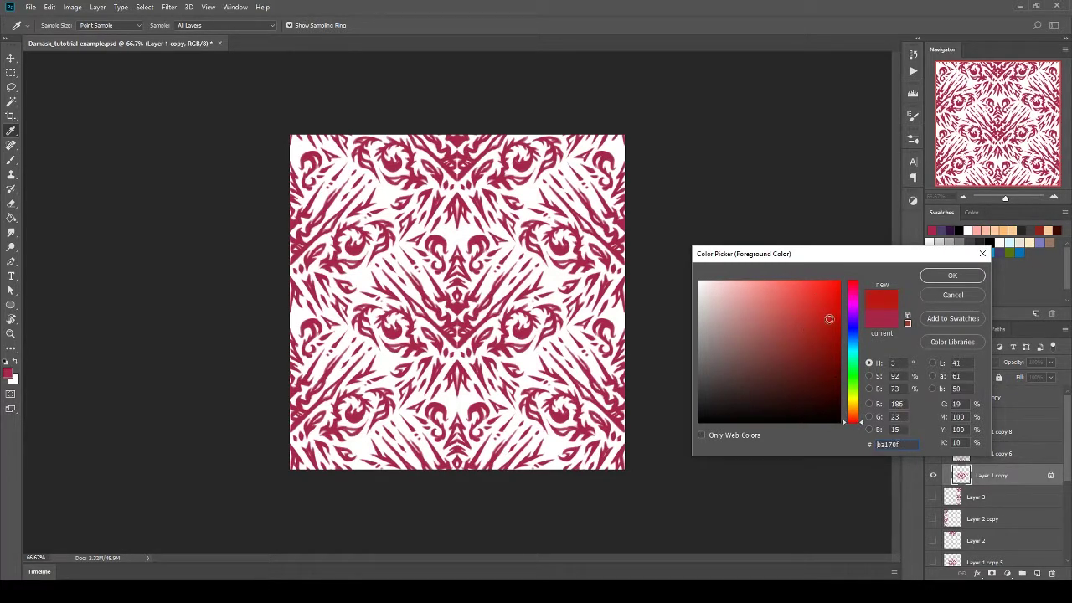
pyautogui.click(953, 276)
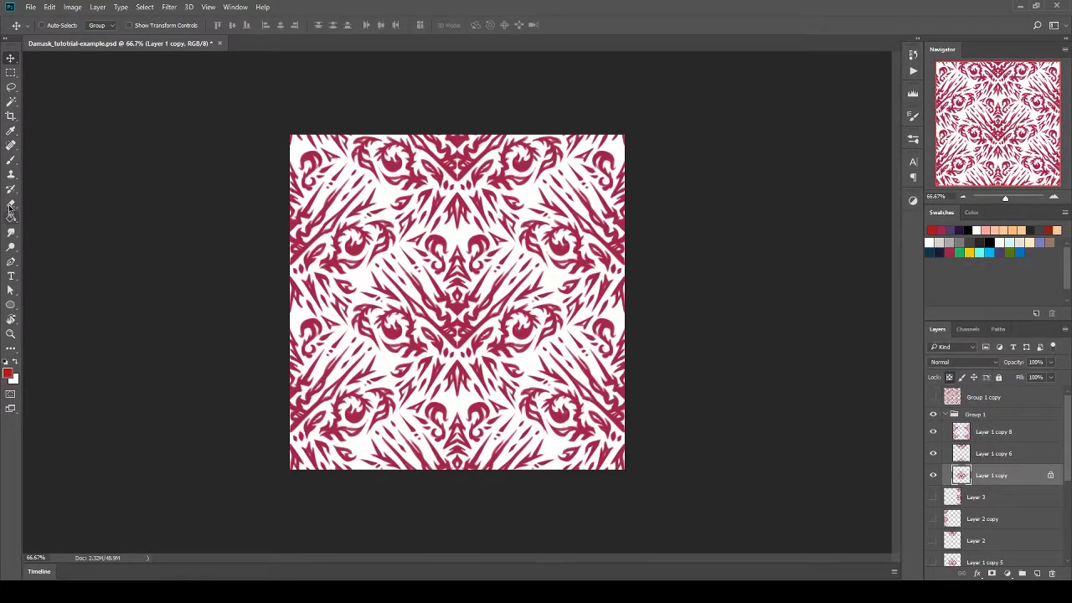
pyautogui.moveTo(11, 159); pyautogui.dragTo(59, 172)
pyautogui.moveTo(402, 318); pyautogui.dragTo(502, 302)
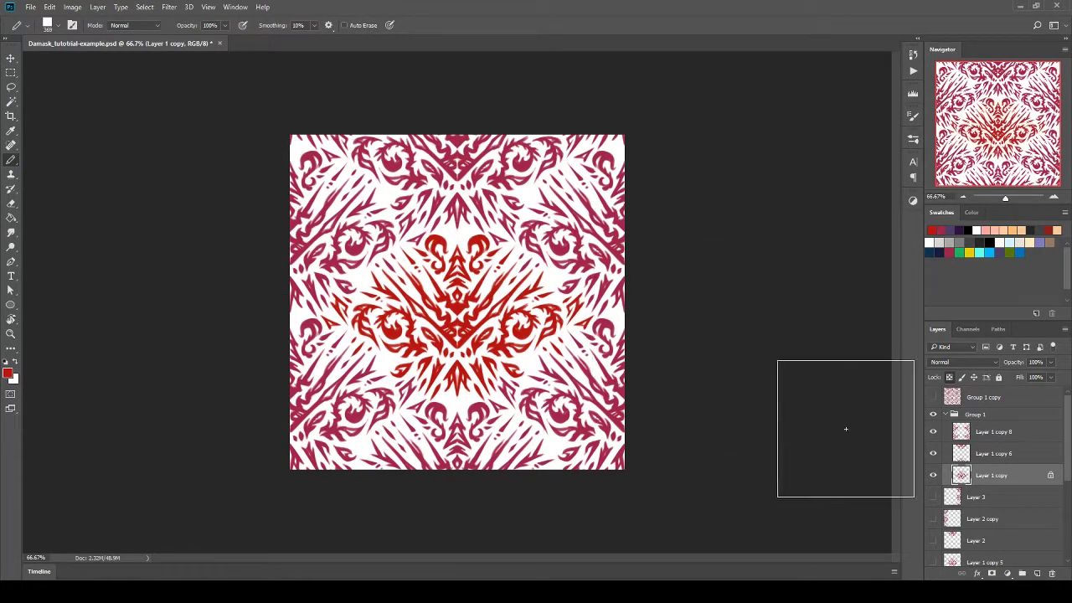
# Add a new layer below Layer 1 copy in Group 1 and fill it with very dark red 410502.
pyautogui.click(1037, 573)
pyautogui.moveTo(997, 476); pyautogui.dragTo(1005, 501)
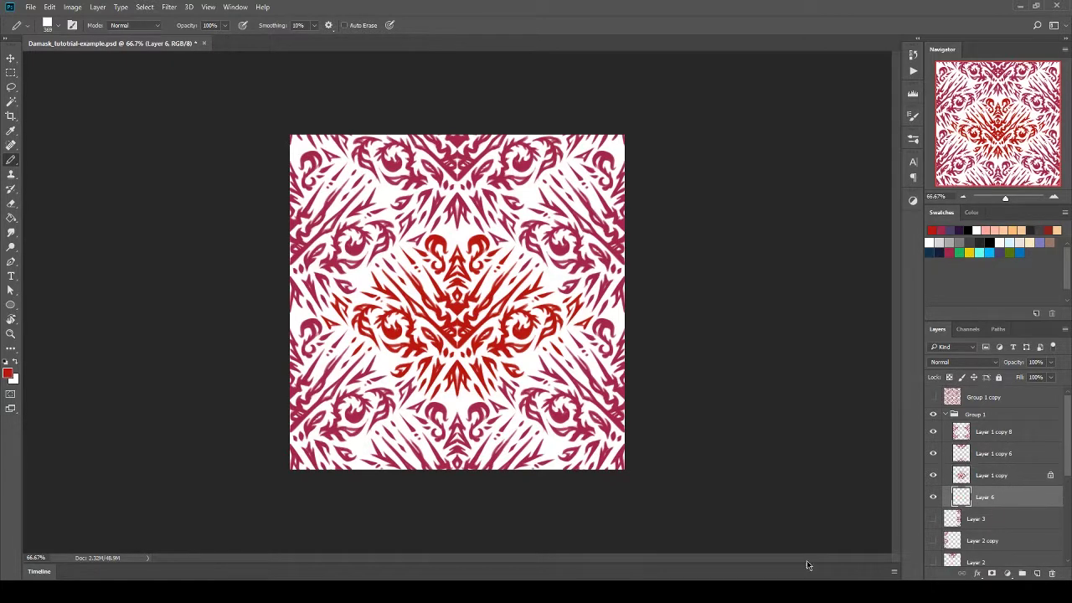
pyautogui.click(7, 374)
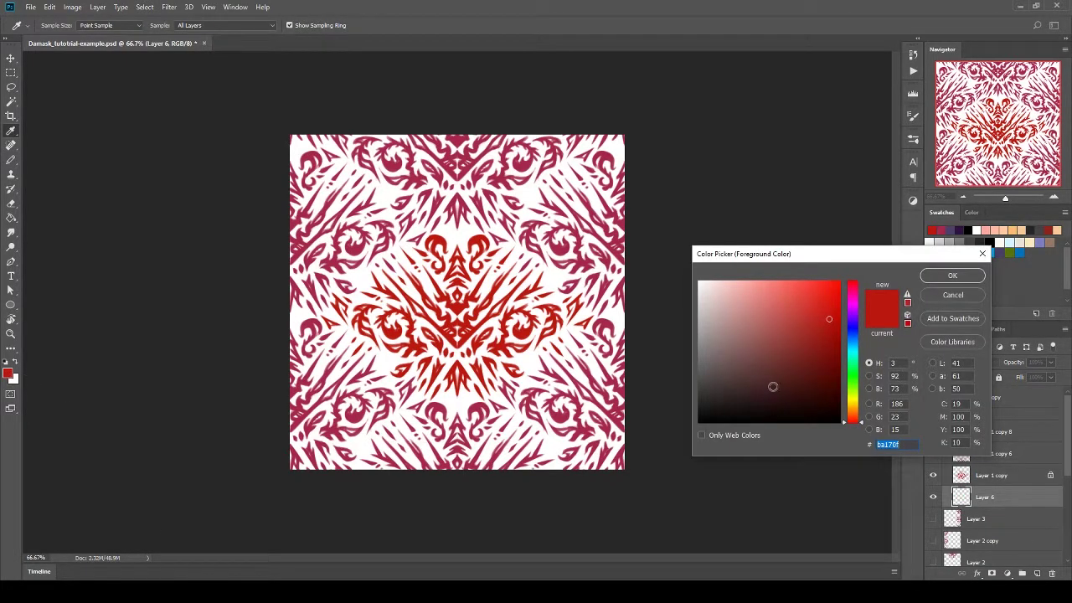
pyautogui.moveTo(772, 386); pyautogui.dragTo(836, 386)
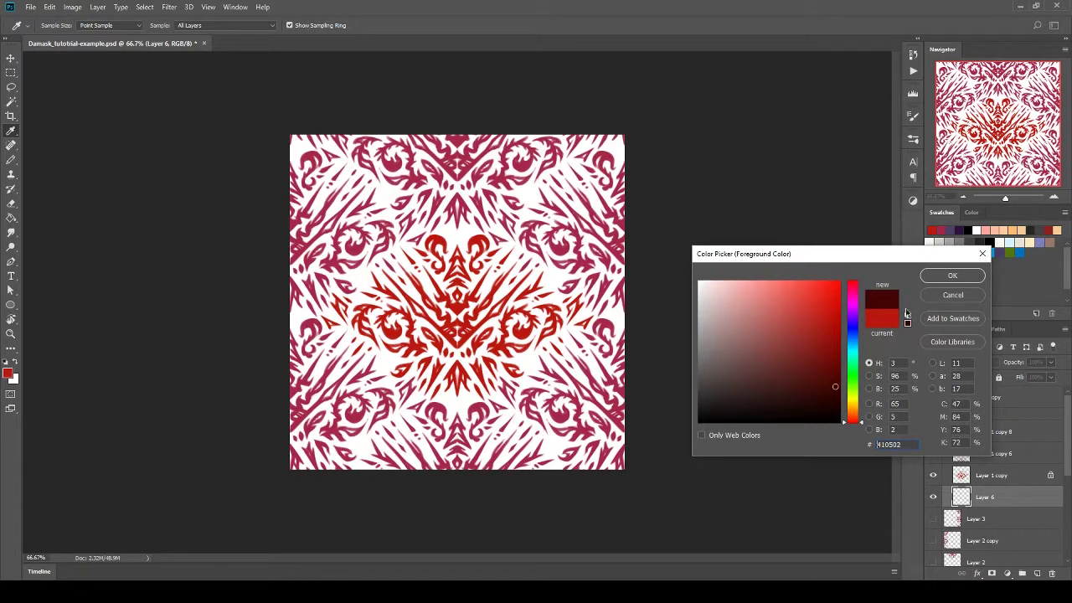
pyautogui.click(936, 279)
pyautogui.click(11, 218)
pyautogui.click(421, 323)
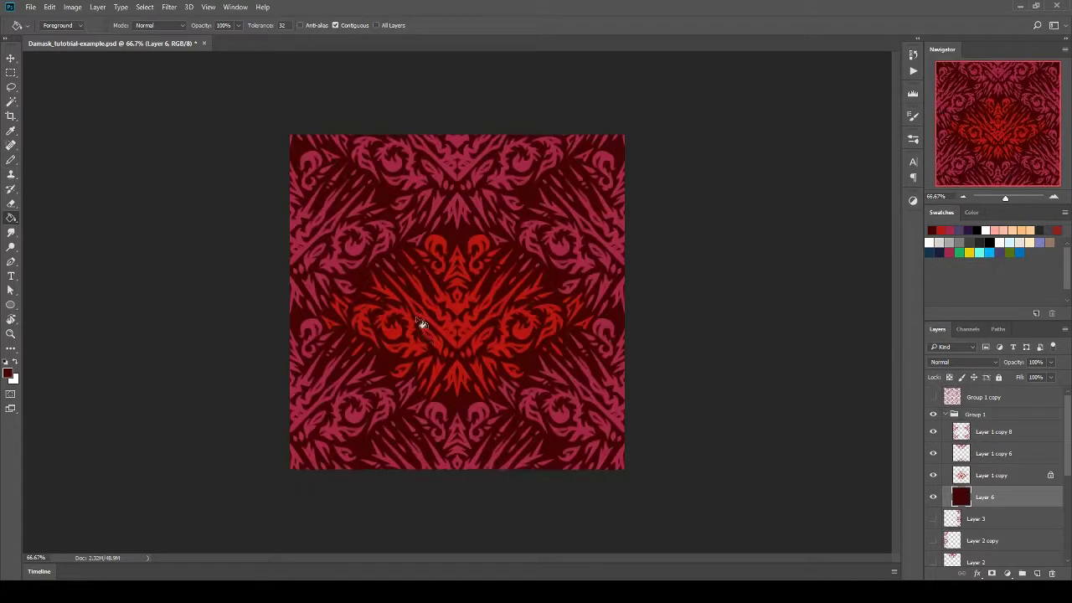
# Merge Layer 1 copy 8 down into Layer 1 copy 6 and lock the merged layer's transparent pixels.
pyautogui.click(985, 436)
pyautogui.rightClick(985, 436)
pyautogui.click(863, 406)
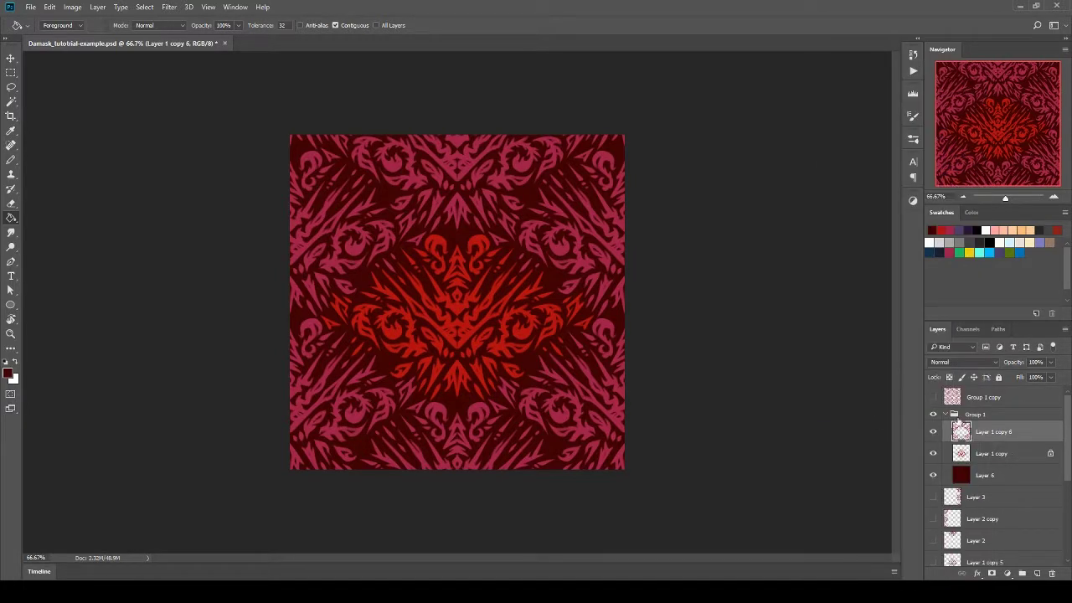
pyautogui.click(949, 378)
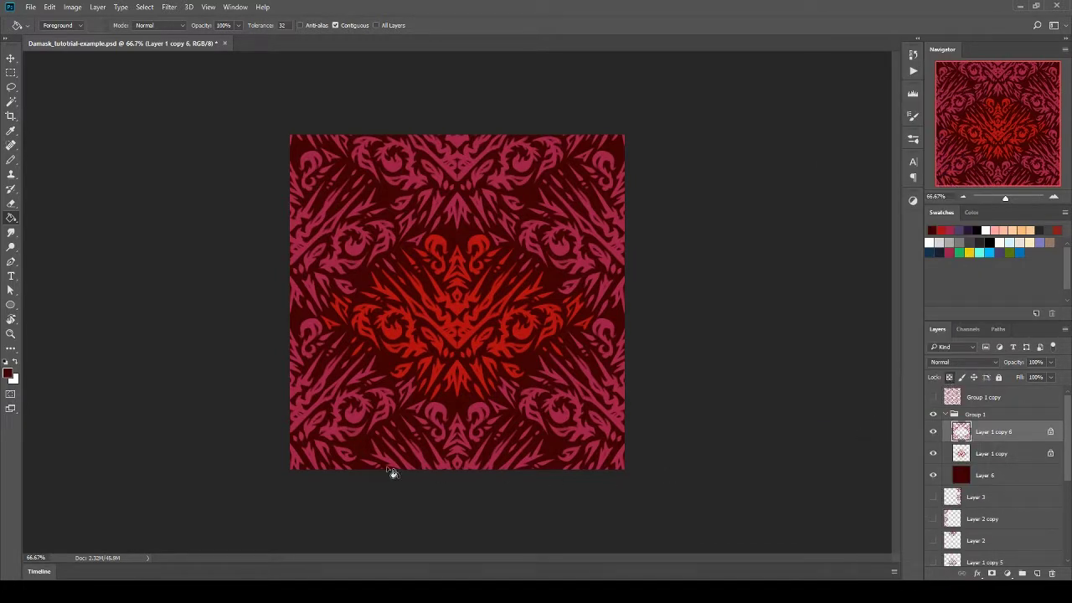
# Recolour all surrounding ornaments on Layer 1 copy 6 with dark red 650f0b, using the Paint Bucket with Contiguous turned off.
pyautogui.click(8, 376)
pyautogui.moveTo(821, 369); pyautogui.dragTo(825, 367)
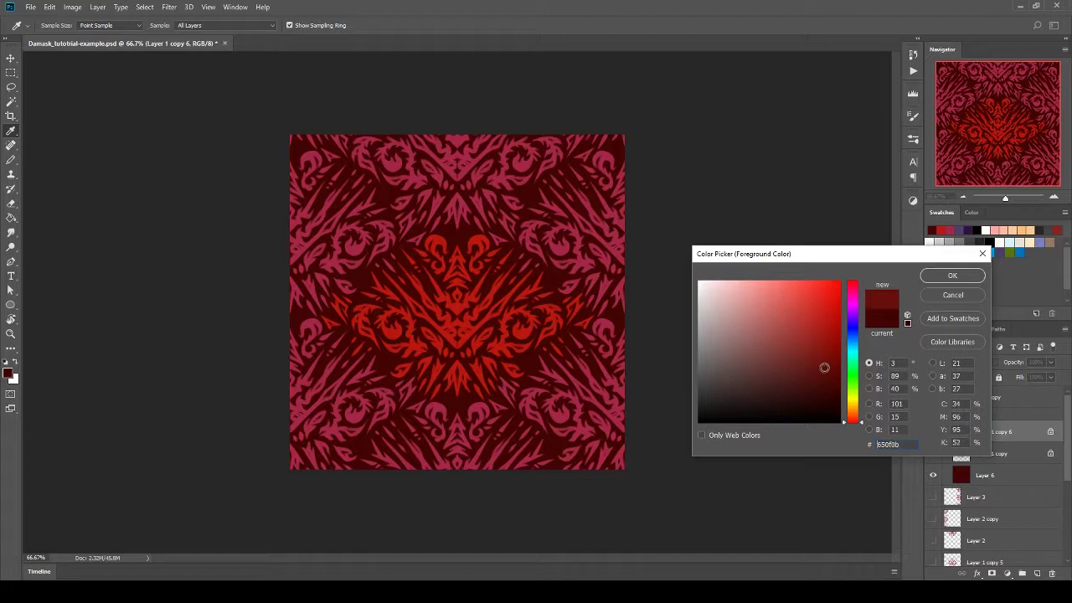
pyautogui.click(952, 276)
pyautogui.press('g')
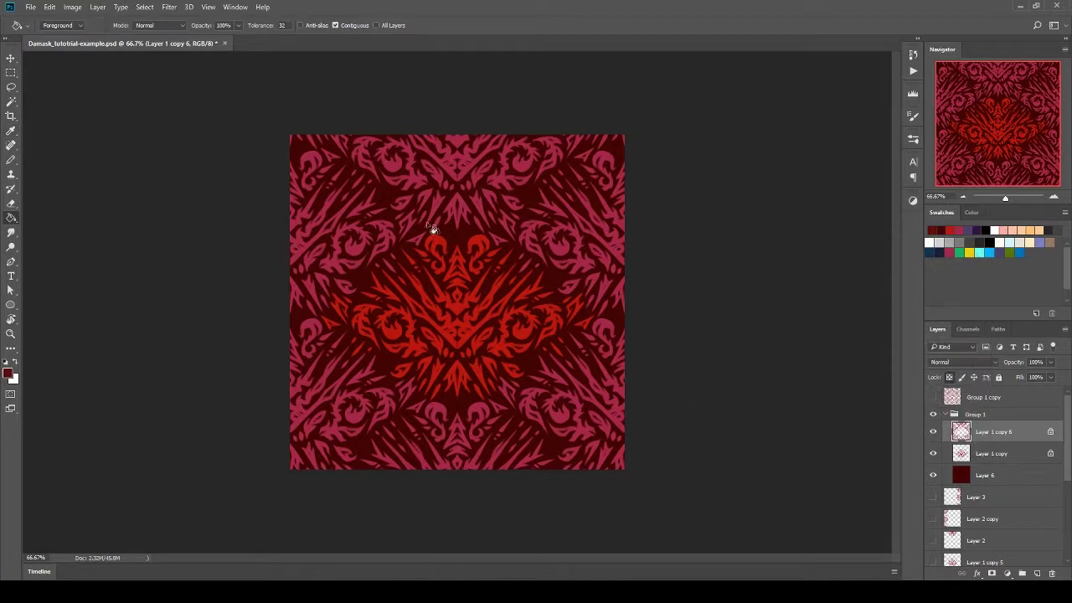
pyautogui.click(441, 205)
pyautogui.click(335, 25)
pyautogui.click(419, 198)
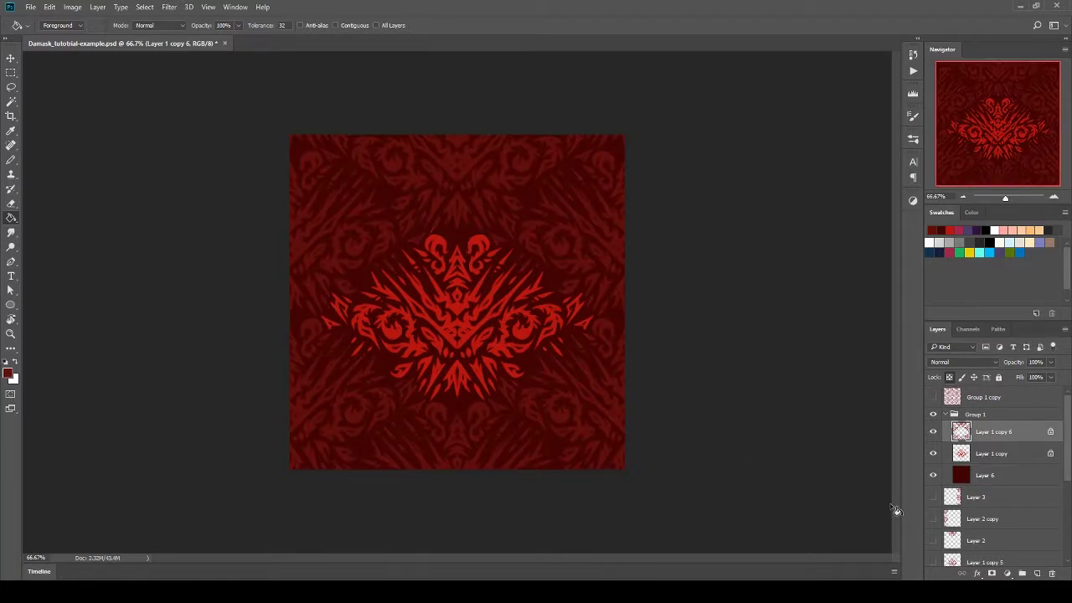
# Duplicate Layer 1 copy, the bright red central ornament.
pyautogui.click(978, 456)
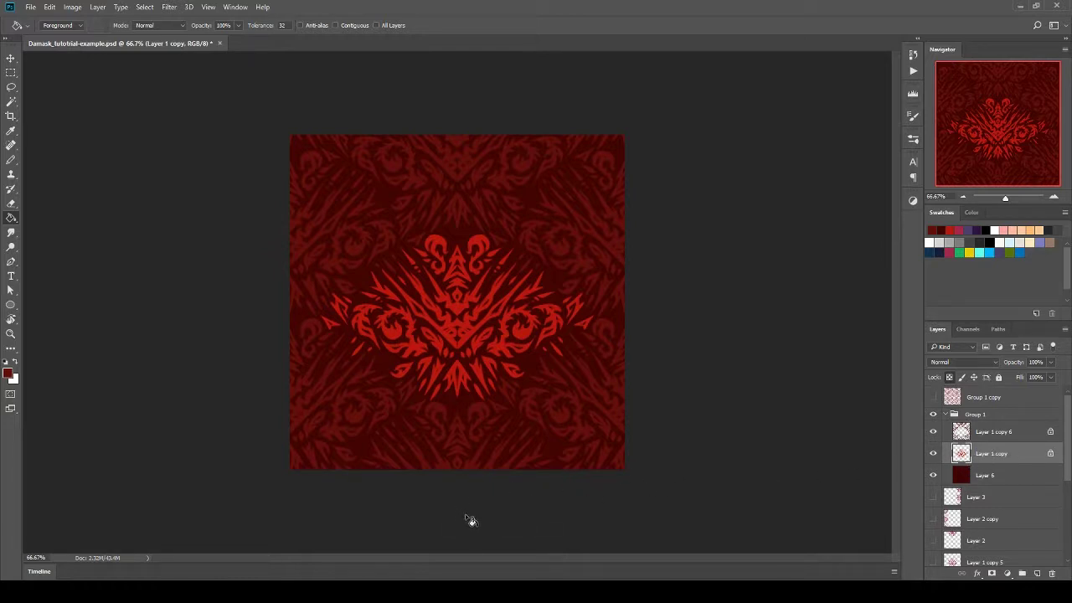
pyautogui.rightClick(994, 455)
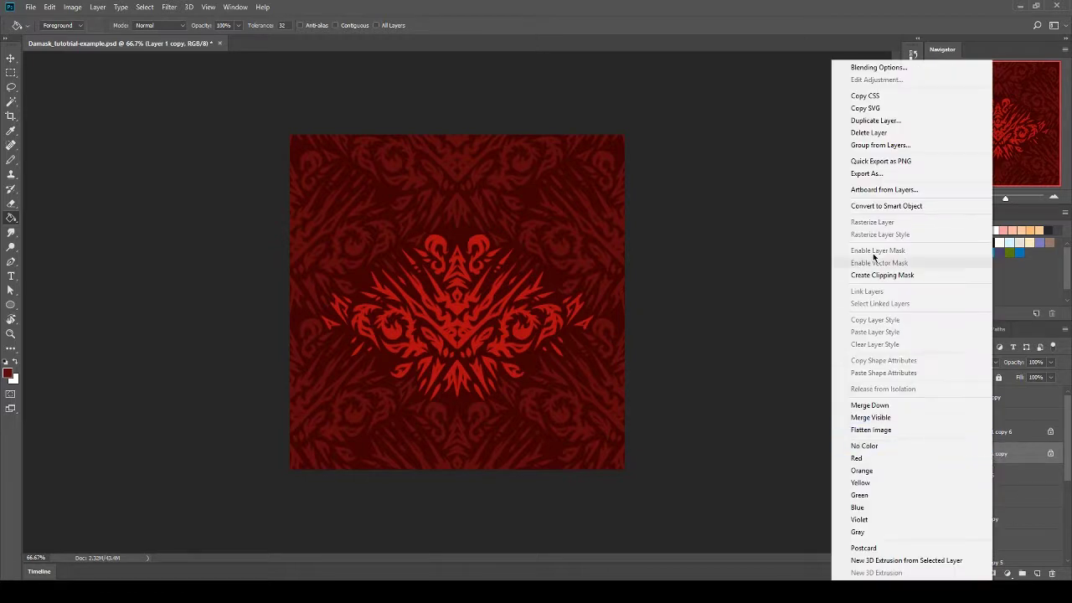
pyautogui.click(872, 124)
pyautogui.click(634, 183)
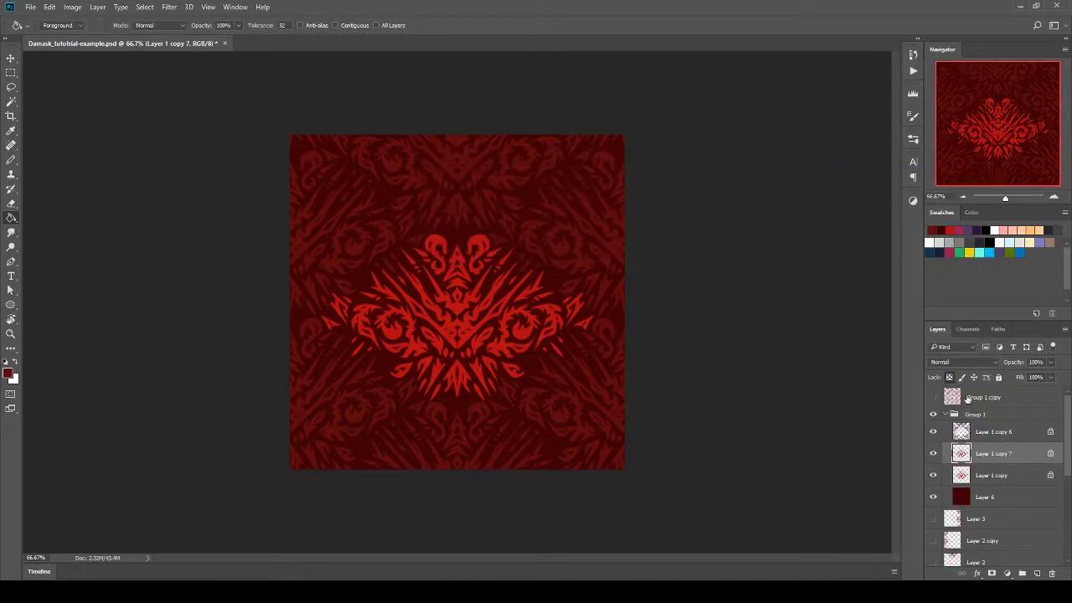
# Apply a Gaussian Blur with a radius of about 4.7 pixels to Layer 1 copy 7.
pyautogui.click(170, 8)
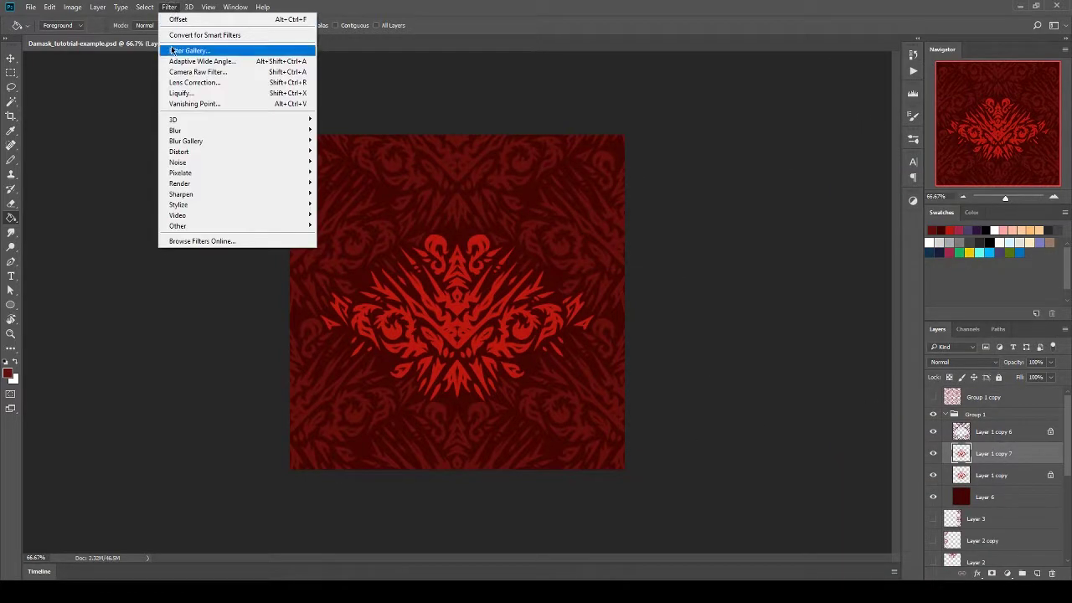
pyautogui.moveTo(241, 131)
pyautogui.click(335, 173)
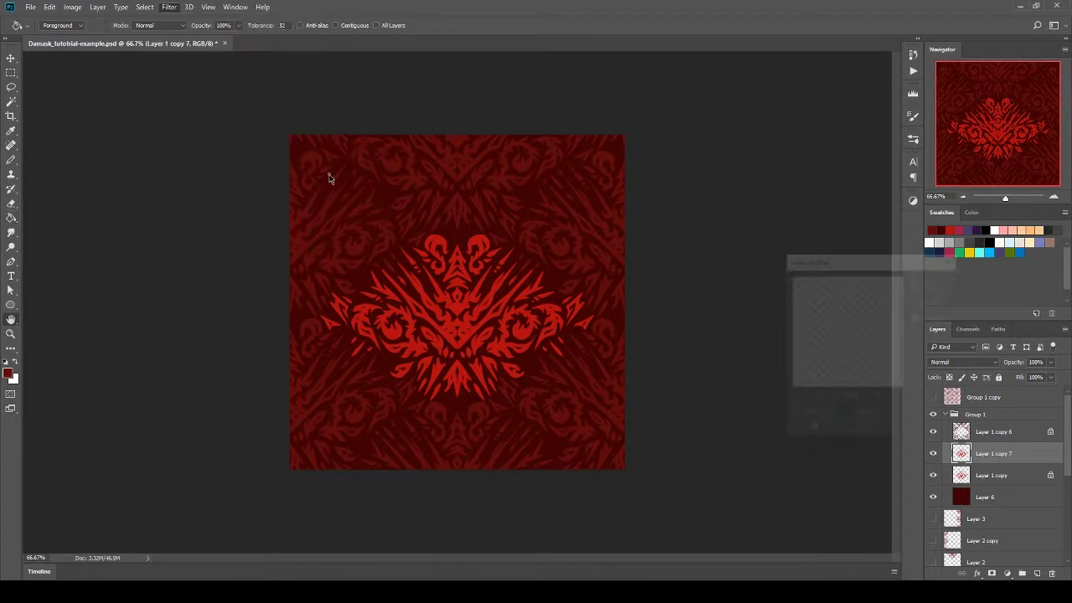
pyautogui.click(820, 433)
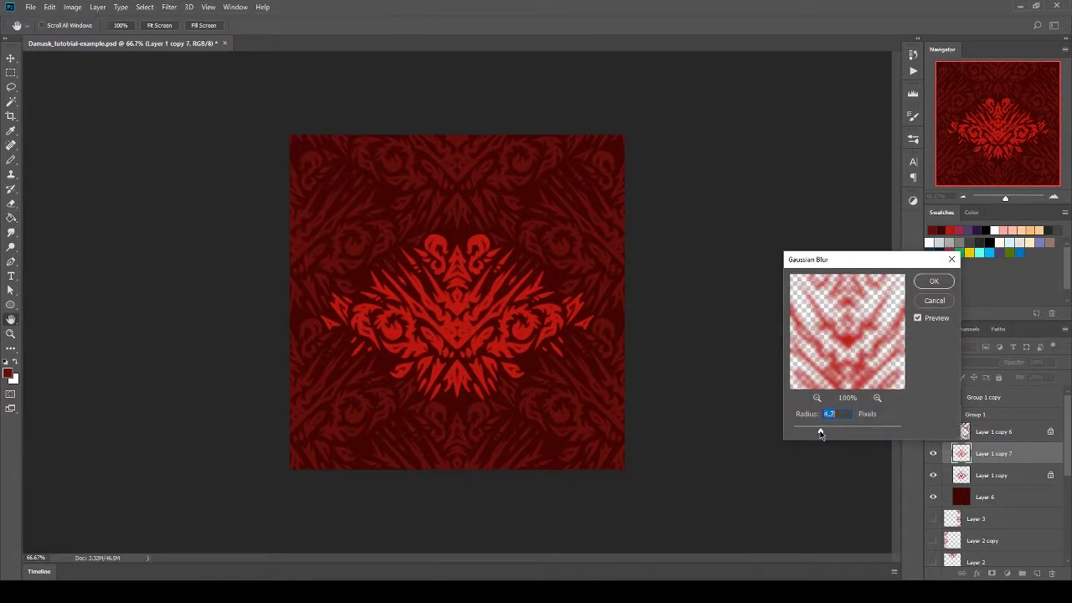
pyautogui.click(932, 300)
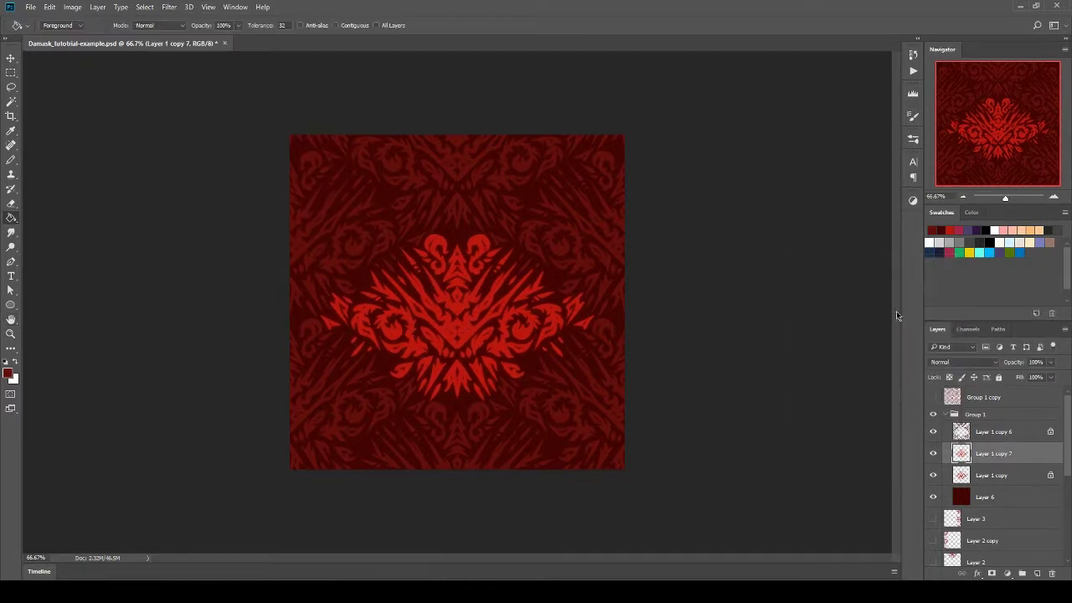
# Compare Overlay and Color Dodge blending on Layer 1 copy 7 and settle on Color Dodge.
pyautogui.click(956, 365)
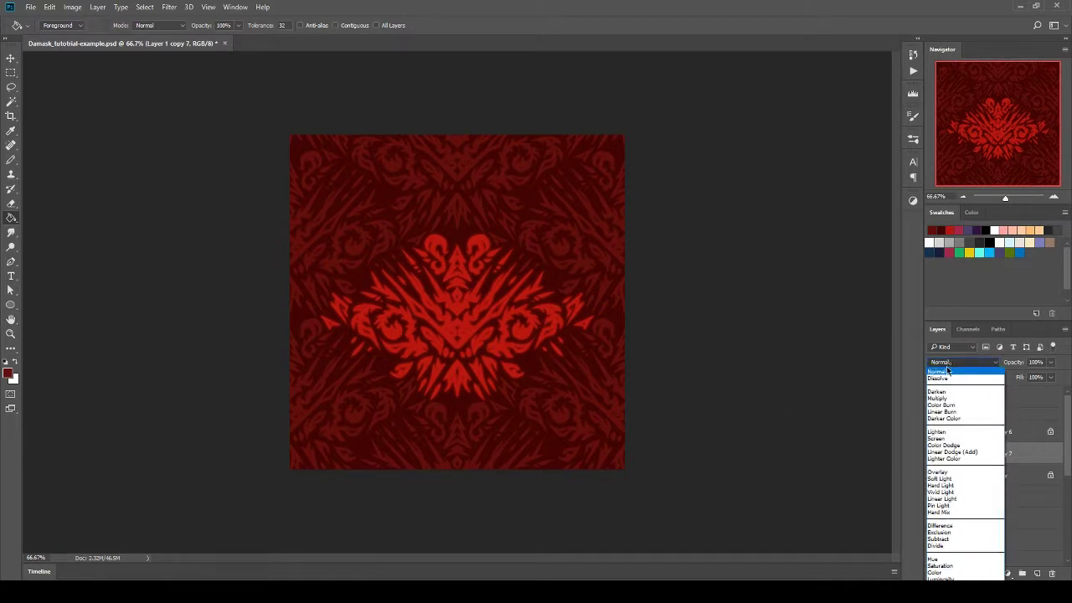
pyautogui.click(940, 474)
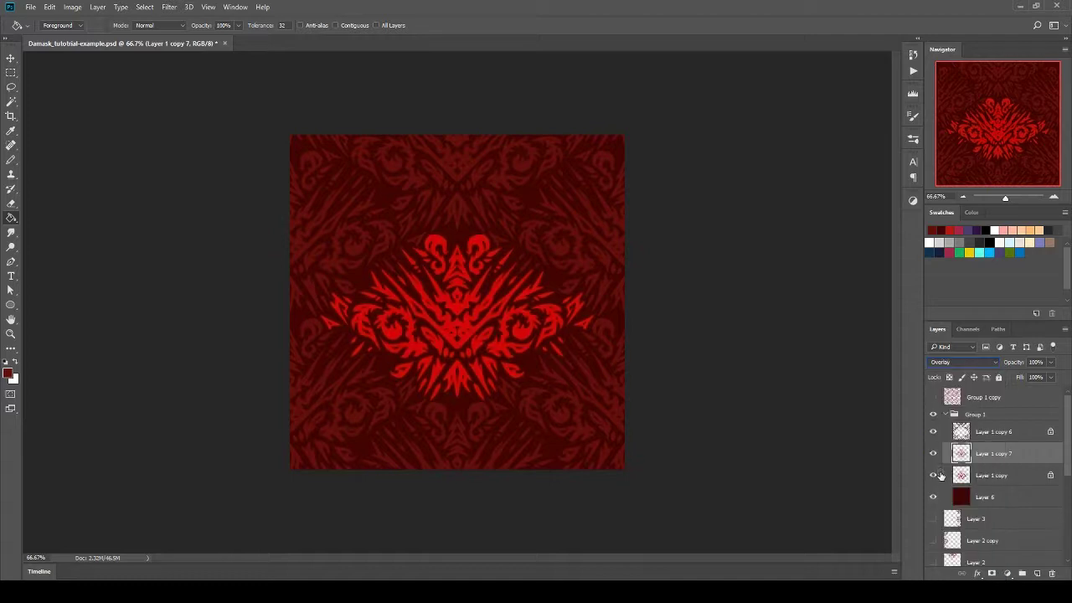
pyautogui.click(955, 366)
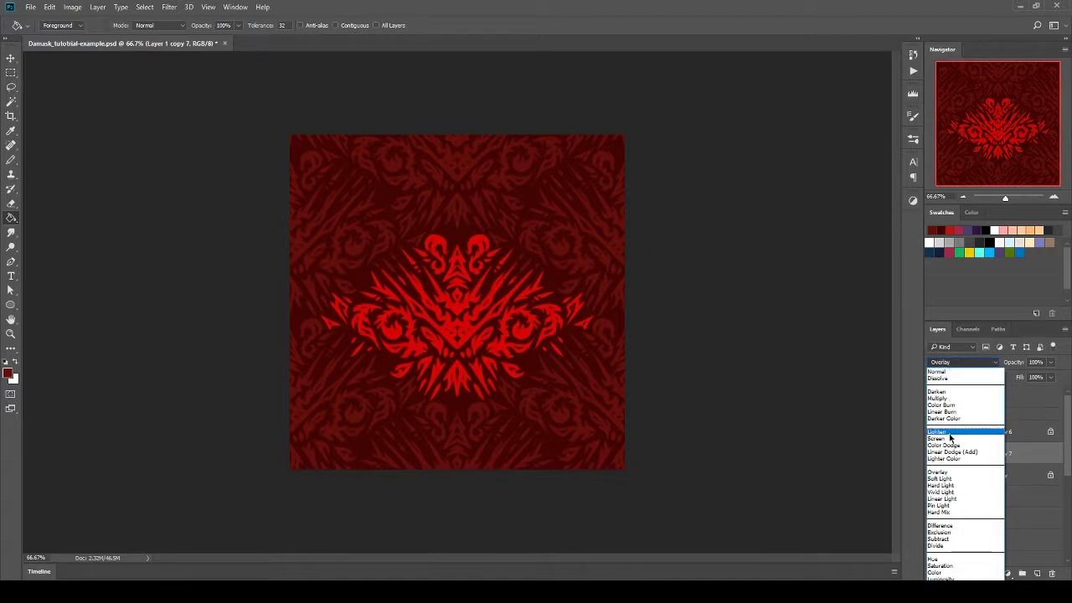
pyautogui.click(953, 446)
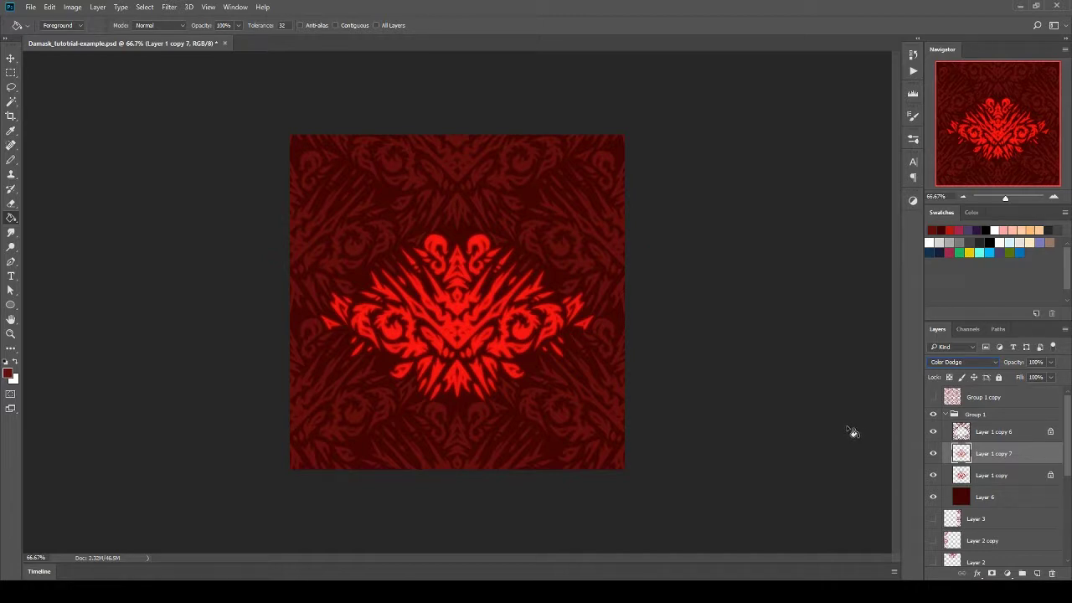
pyautogui.click(954, 365)
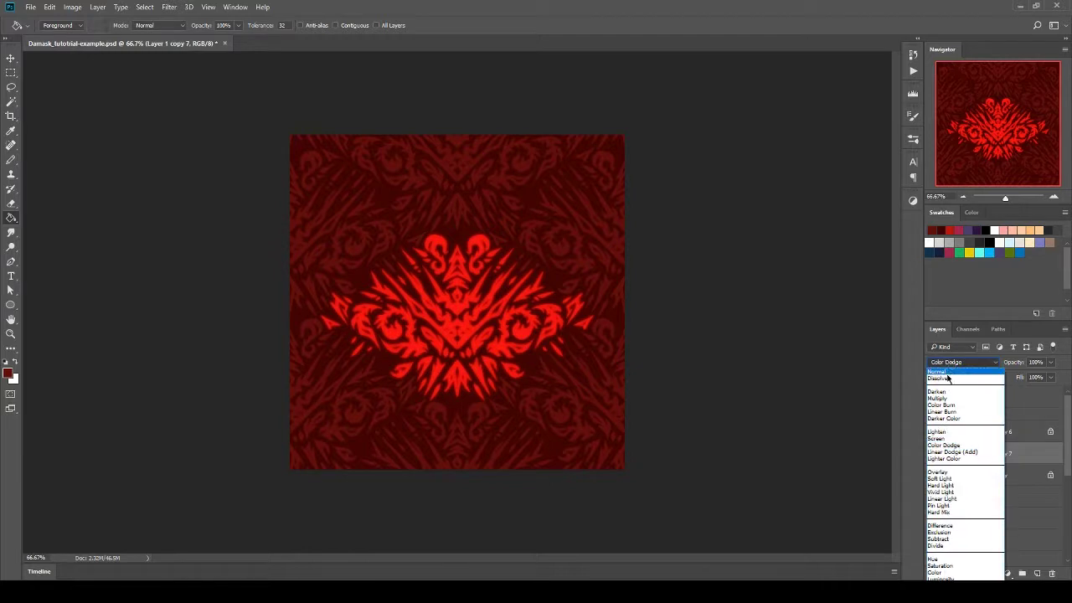
pyautogui.click(950, 446)
pyautogui.click(953, 365)
pyautogui.click(955, 476)
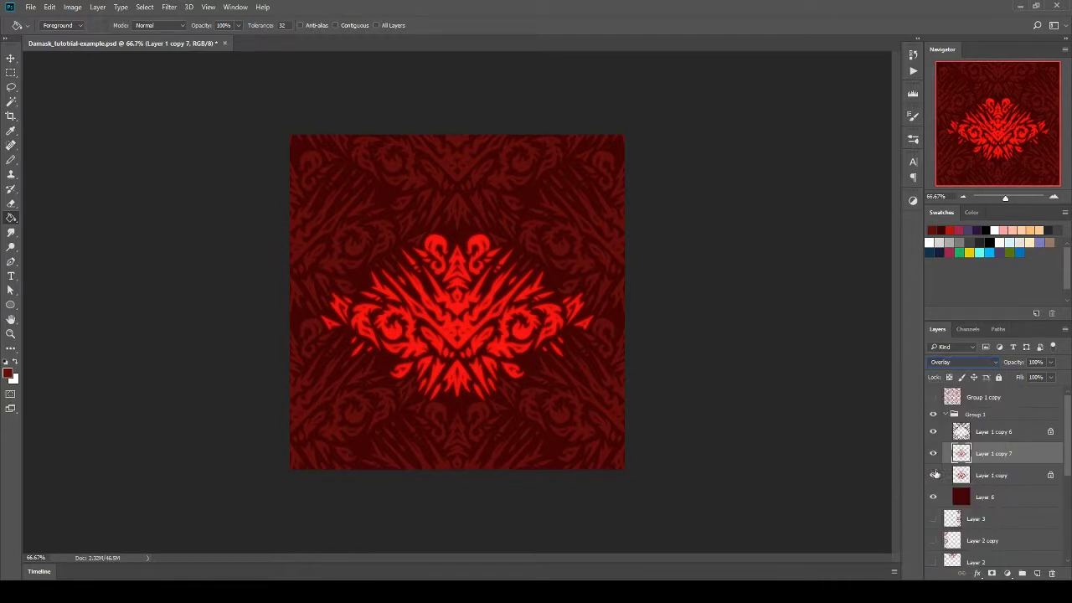
pyautogui.click(950, 362)
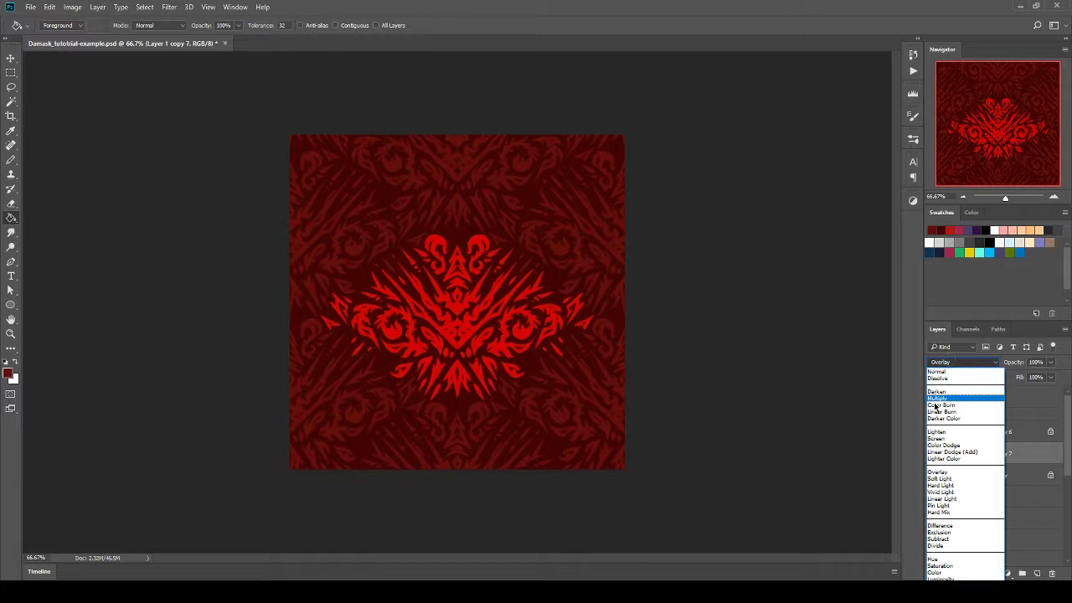
pyautogui.click(955, 450)
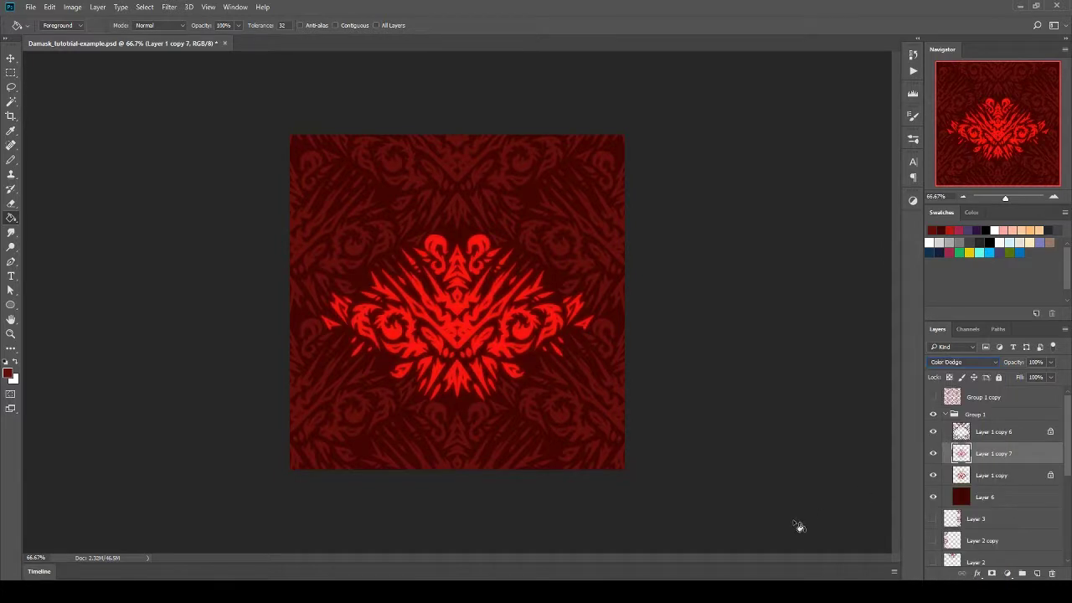
# Erase the glow on Layer 1 copy 7 around the ornament's upper curls, using a soft 65 px Eraser with 0% hardness.
pyautogui.click(1054, 196)
pyautogui.click(11, 204)
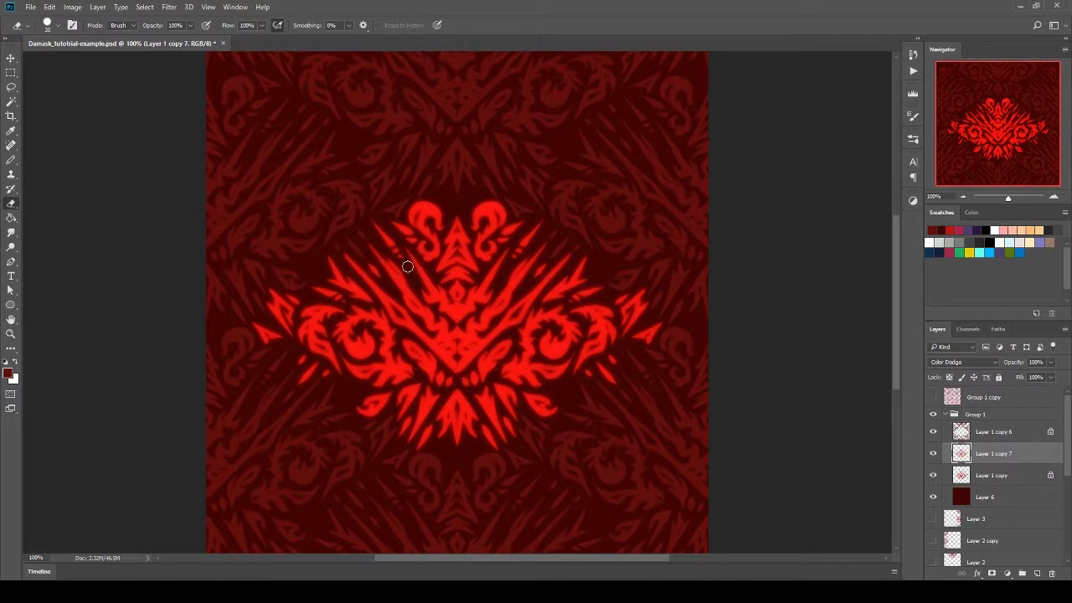
pyautogui.moveTo(376, 224); pyautogui.dragTo(401, 266)
pyautogui.click(52, 25)
pyautogui.click(205, 167)
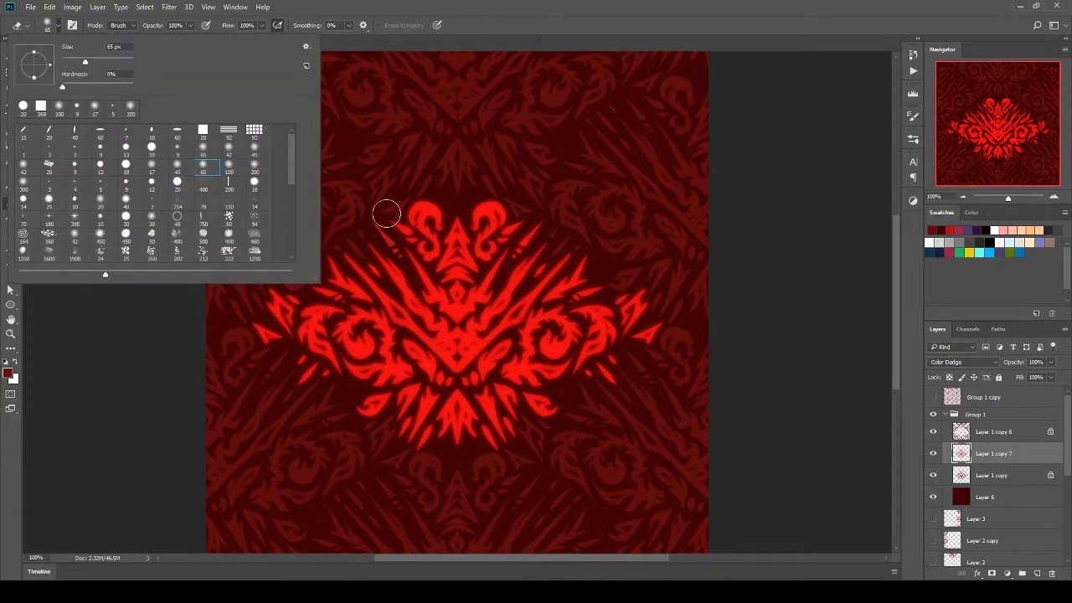
pyautogui.click(392, 214)
pyautogui.moveTo(409, 216); pyautogui.dragTo(446, 196)
pyautogui.moveTo(487, 256); pyautogui.dragTo(481, 247)
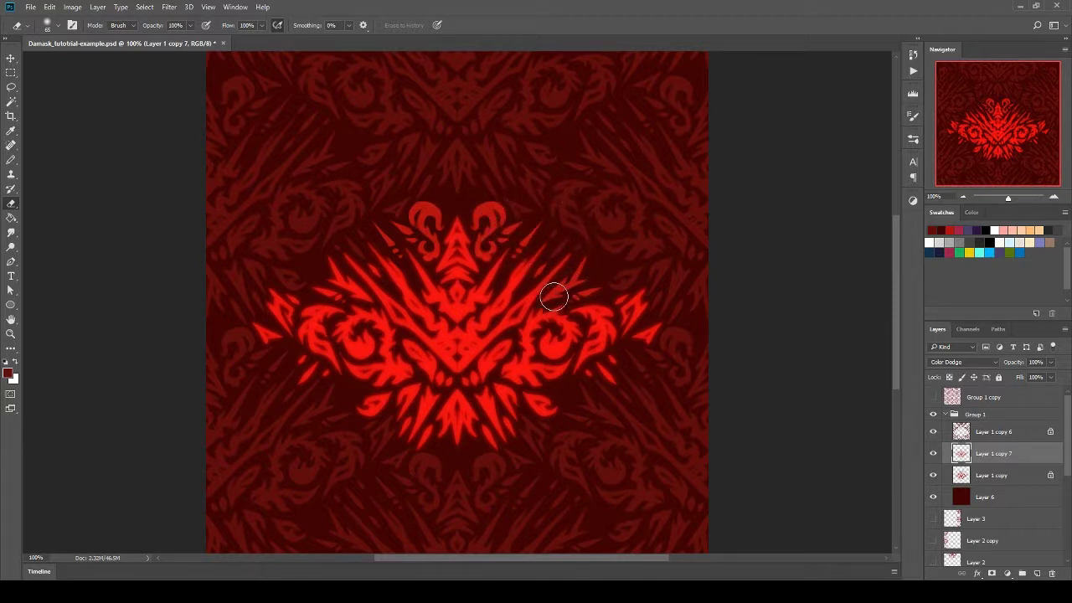
# Erase the glow from the ornament's side scrolls, outer spikes and the gaps above its lower petals, keeping the centre bright.
pyautogui.moveTo(587, 296)
pyautogui.mouseDown()
pyautogui.moveTo(599, 352)
pyautogui.moveTo(628, 336)
pyautogui.moveTo(640, 352)
pyautogui.moveTo(624, 363)
pyautogui.moveTo(638, 349)
pyautogui.moveTo(609, 325)
pyautogui.moveTo(587, 336)
pyautogui.moveTo(570, 317)
pyautogui.moveTo(544, 320)
pyautogui.moveTo(535, 346)
pyautogui.moveTo(544, 359)
pyautogui.moveTo(533, 371)
pyautogui.moveTo(551, 367)
pyautogui.moveTo(526, 380)
pyautogui.moveTo(522, 371)
pyautogui.moveTo(544, 385)
pyautogui.mouseUp()
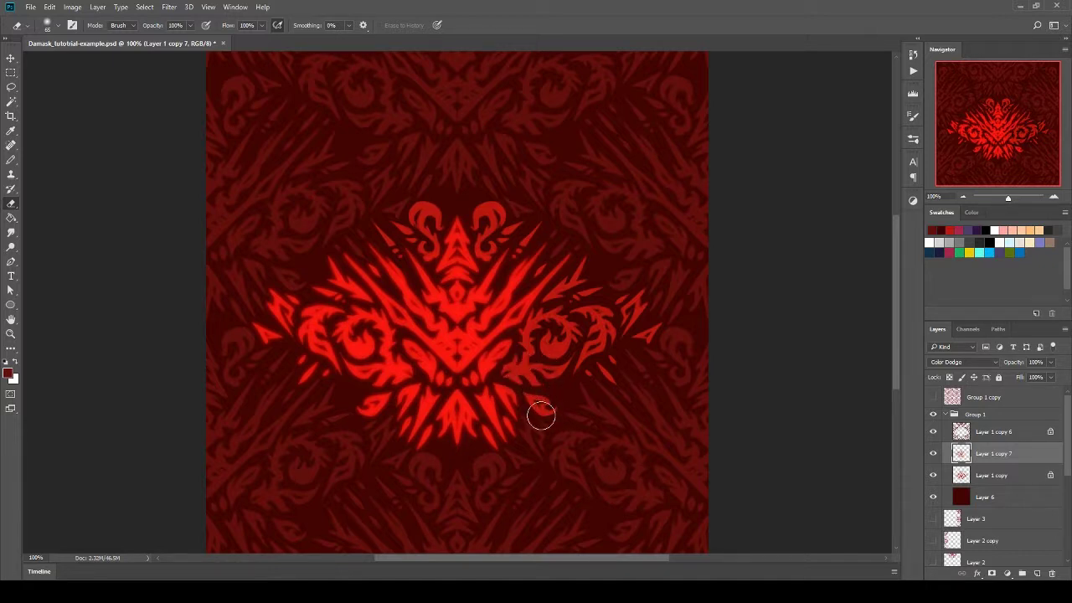
pyautogui.moveTo(302, 293)
pyautogui.mouseDown()
pyautogui.moveTo(278, 366)
pyautogui.moveTo(314, 366)
pyautogui.moveTo(319, 355)
pyautogui.moveTo(326, 372)
pyautogui.moveTo(319, 313)
pyautogui.moveTo(331, 293)
pyautogui.moveTo(310, 261)
pyautogui.moveTo(362, 296)
pyautogui.moveTo(299, 249)
pyautogui.moveTo(381, 275)
pyautogui.moveTo(339, 226)
pyautogui.moveTo(375, 267)
pyautogui.moveTo(341, 238)
pyautogui.moveTo(389, 244)
pyautogui.moveTo(400, 221)
pyautogui.mouseUp()
pyautogui.moveTo(384, 387)
pyautogui.mouseDown()
pyautogui.moveTo(348, 319)
pyautogui.moveTo(363, 316)
pyautogui.moveTo(371, 333)
pyautogui.moveTo(359, 346)
pyautogui.moveTo(380, 367)
pyautogui.moveTo(347, 400)
pyautogui.moveTo(351, 426)
pyautogui.mouseUp()
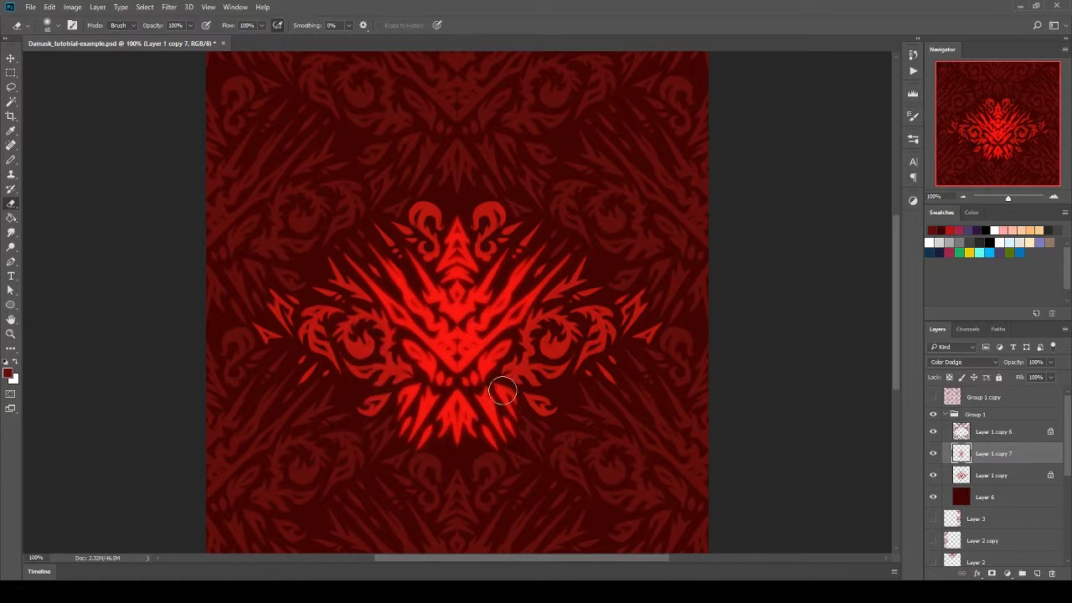
pyautogui.moveTo(436, 379); pyautogui.dragTo(414, 357)
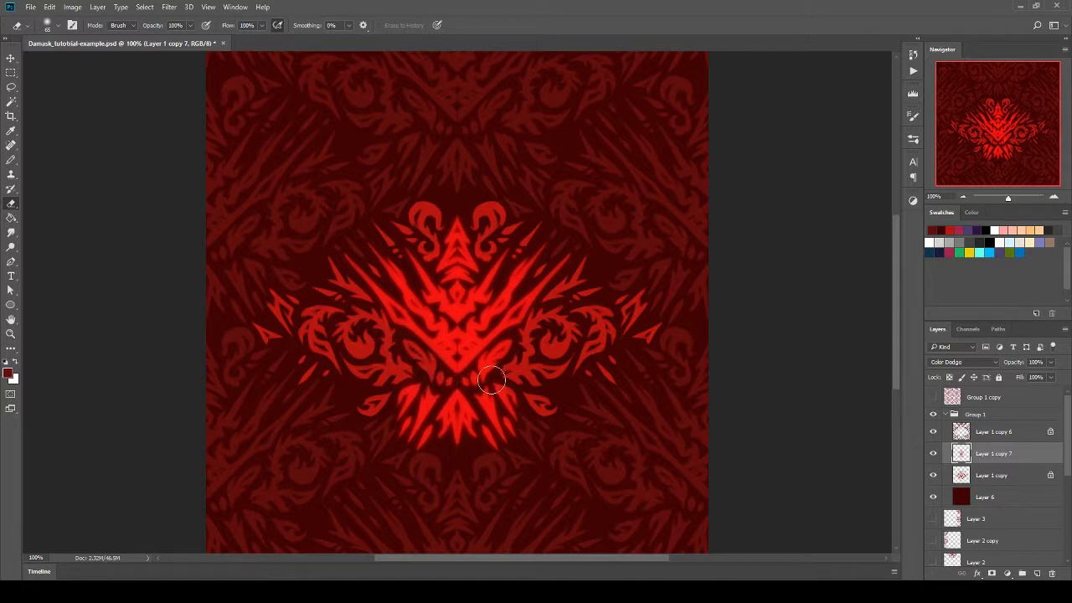
pyautogui.moveTo(492, 382)
pyautogui.mouseDown()
pyautogui.moveTo(520, 349)
pyautogui.moveTo(470, 386)
pyautogui.mouseUp()
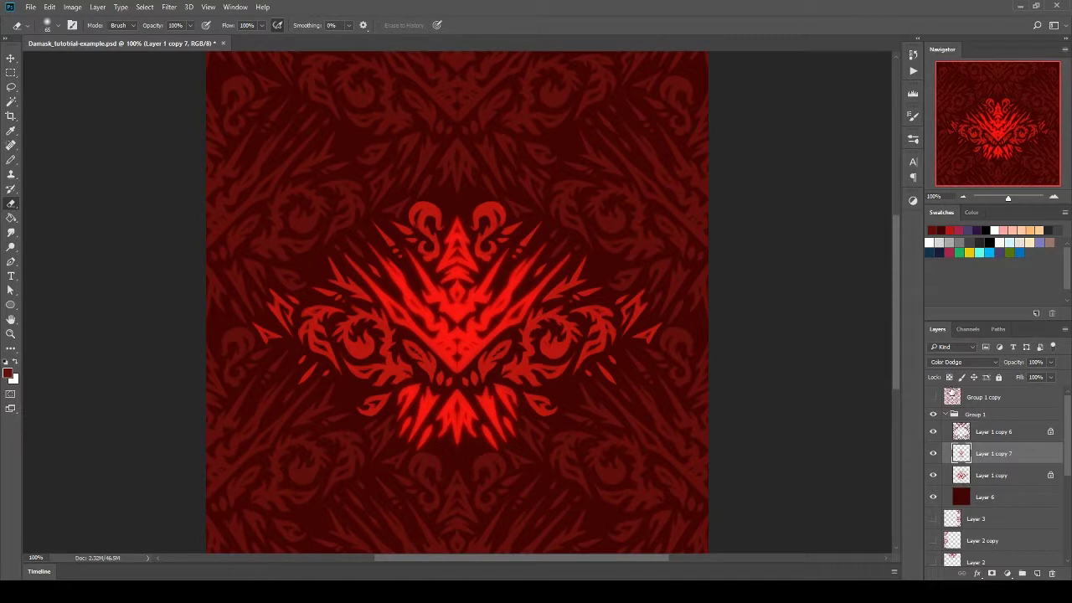
# Lock the transparent pixels of Layer 1 copy 7 and paint over its glow in light orange e4a064 with the Pencil.
pyautogui.click(9, 374)
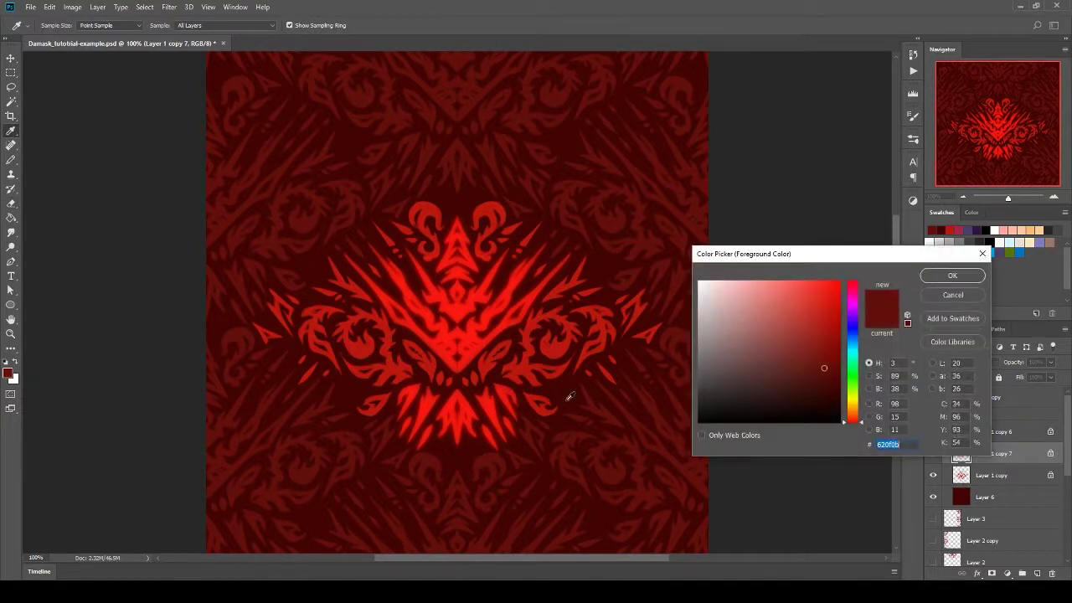
pyautogui.moveTo(855, 418); pyautogui.dragTo(849, 412)
pyautogui.moveTo(785, 306); pyautogui.dragTo(779, 295)
pyautogui.click(952, 276)
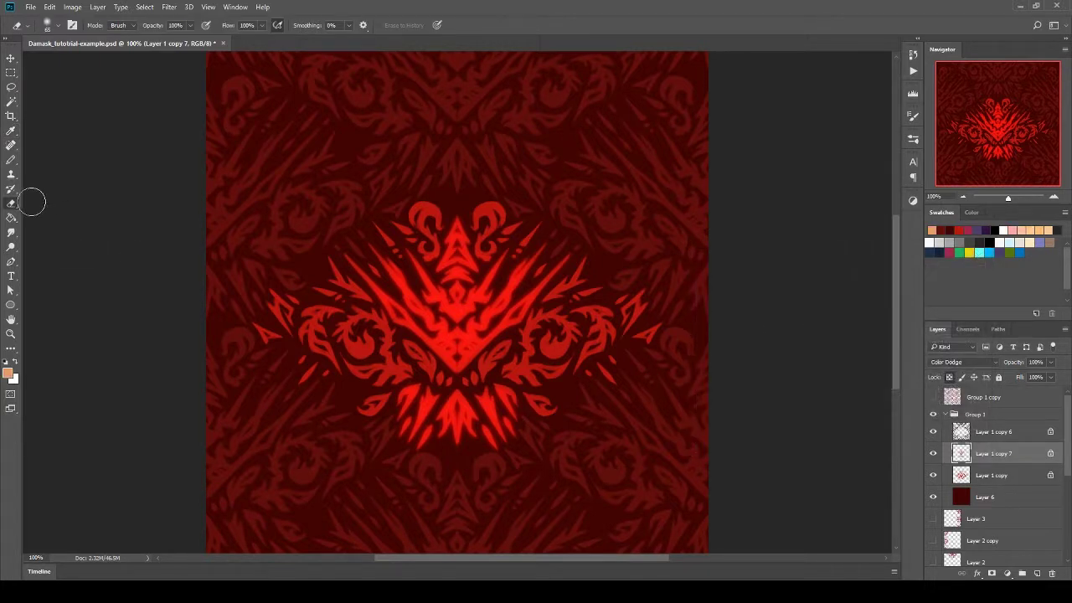
pyautogui.click(11, 160)
pyautogui.moveTo(368, 236)
pyautogui.mouseDown()
pyautogui.moveTo(372, 430)
pyautogui.moveTo(598, 195)
pyautogui.moveTo(540, 478)
pyautogui.moveTo(619, 207)
pyautogui.moveTo(503, 339)
pyautogui.moveTo(367, 448)
pyautogui.moveTo(473, 242)
pyautogui.moveTo(600, 244)
pyautogui.mouseUp()
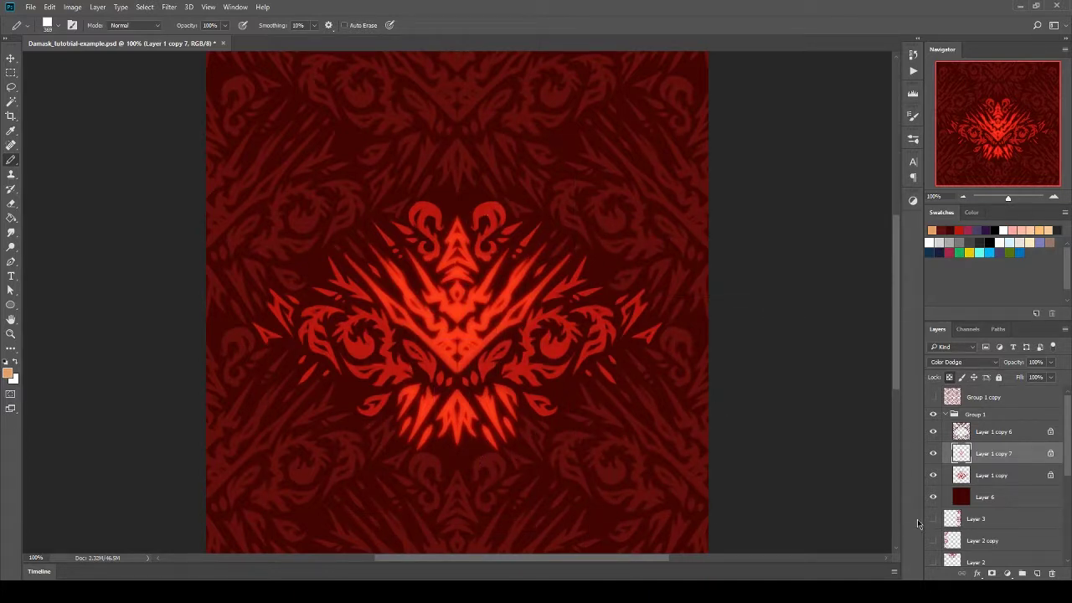
# Duplicate the orange glow layer, Layer 1 copy 7, as Layer 1 copy 8 to intensify the glow.
pyautogui.rightClick(984, 475)
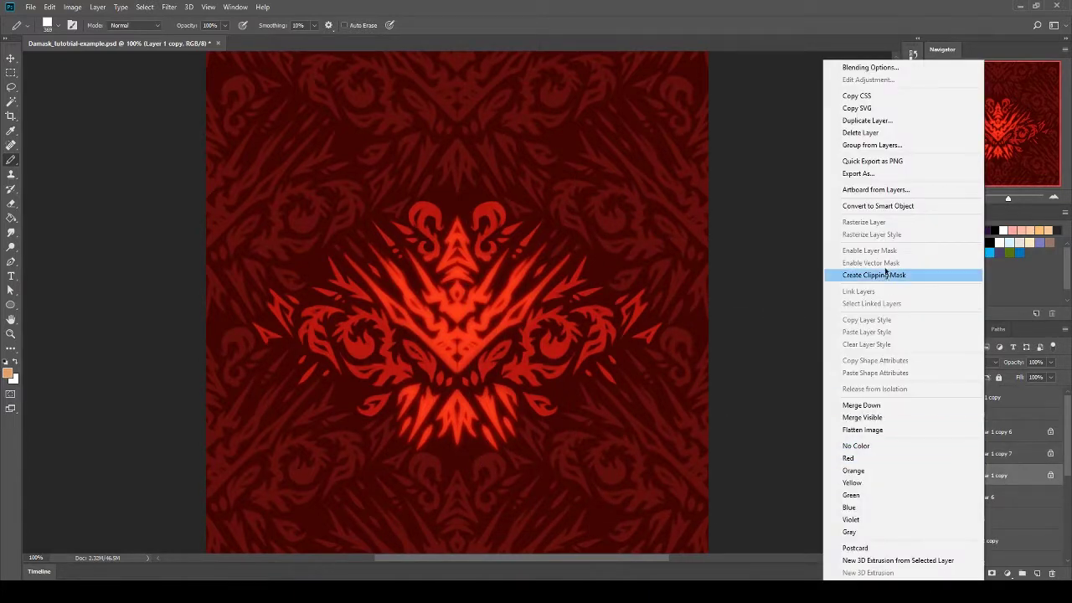
pyautogui.click(1018, 453)
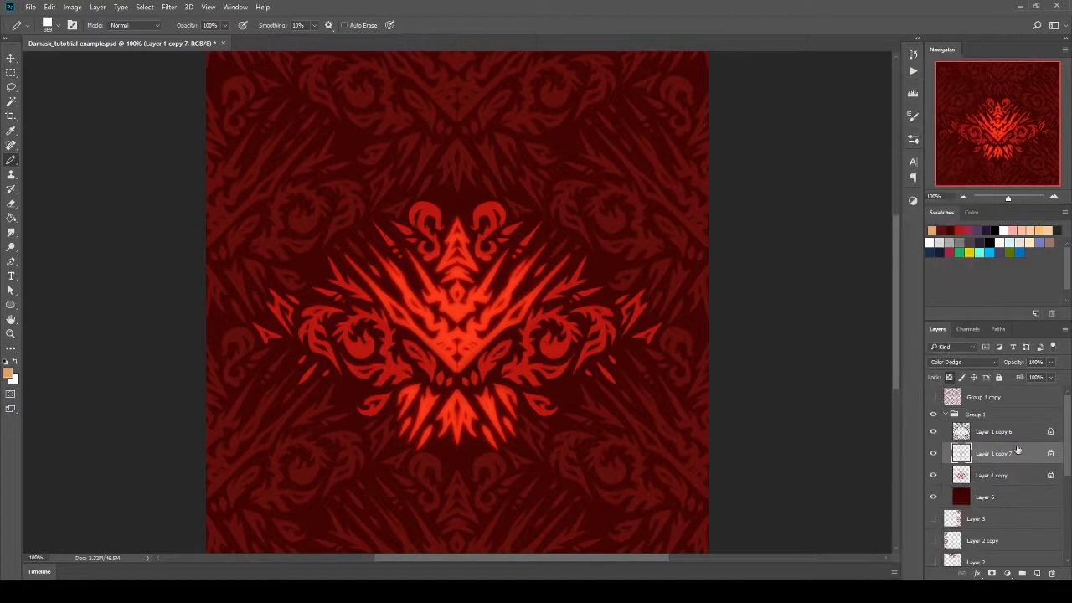
pyautogui.rightClick(997, 454)
pyautogui.click(876, 123)
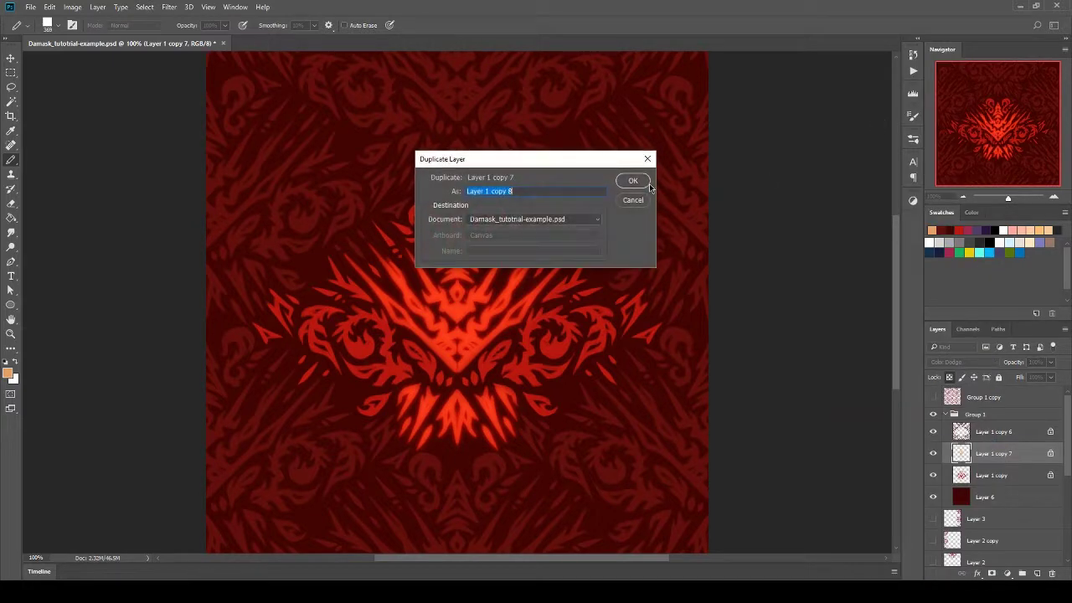
pyautogui.press('Return')
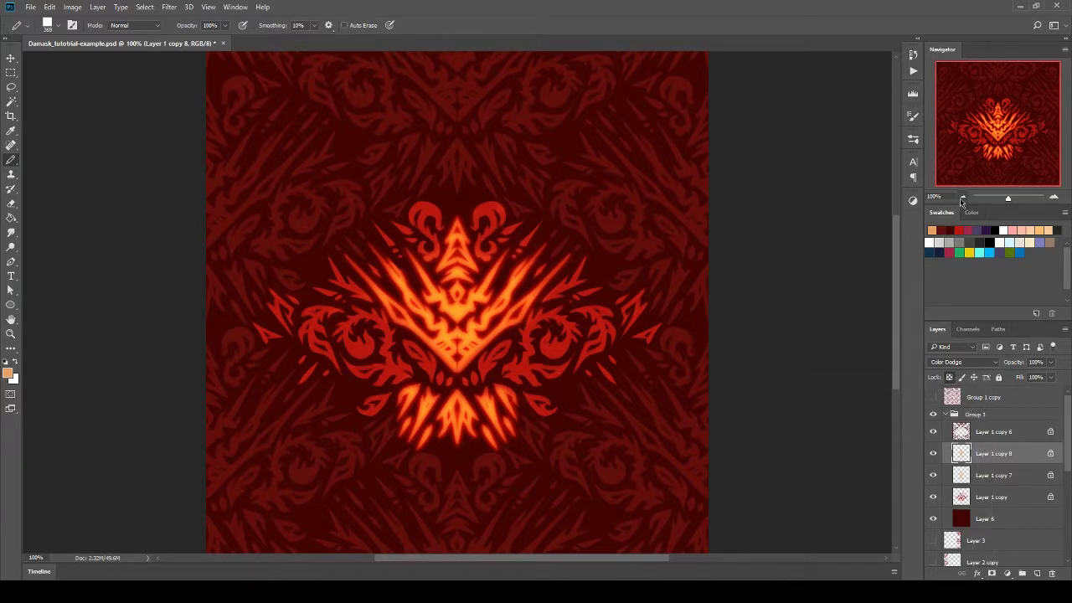
# Add a new empty layer above Layer 1 copy 6, at the top of Group 1.
pyautogui.click(962, 198)
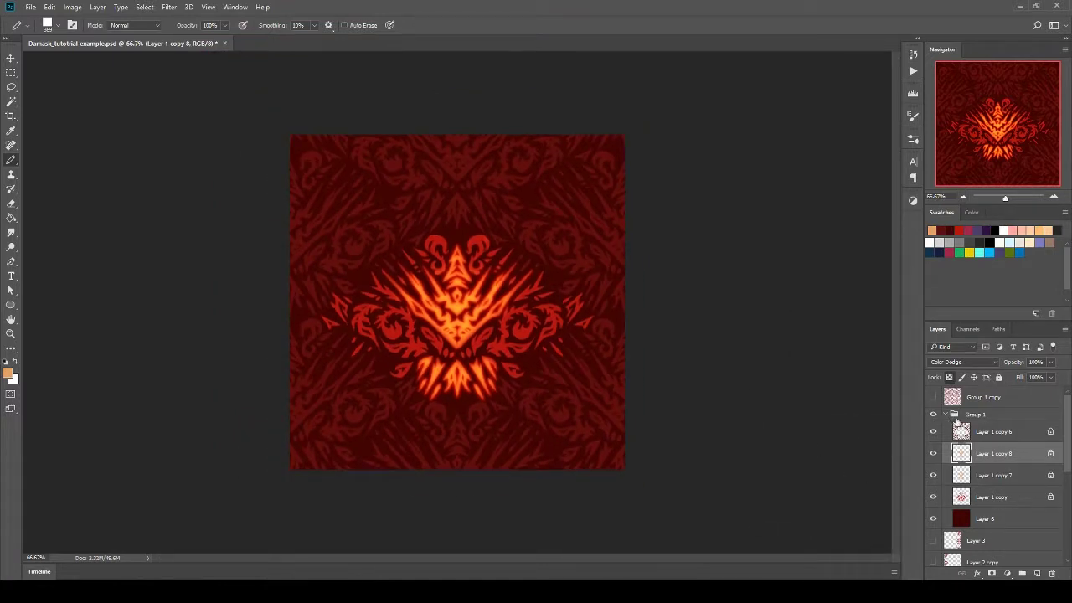
pyautogui.click(951, 415)
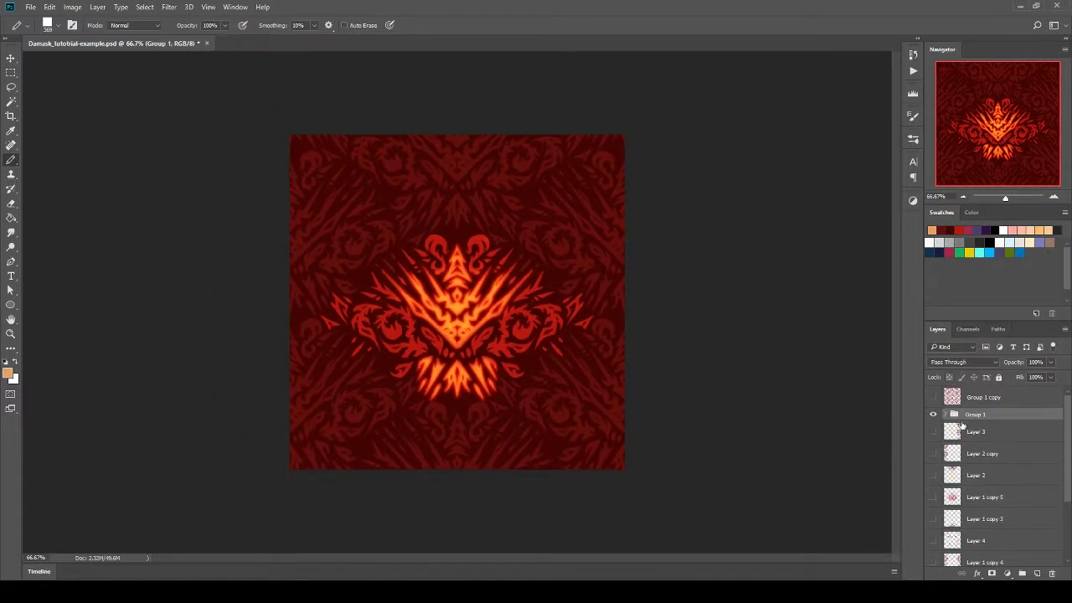
pyautogui.click(946, 415)
pyautogui.click(993, 431)
pyautogui.click(1036, 573)
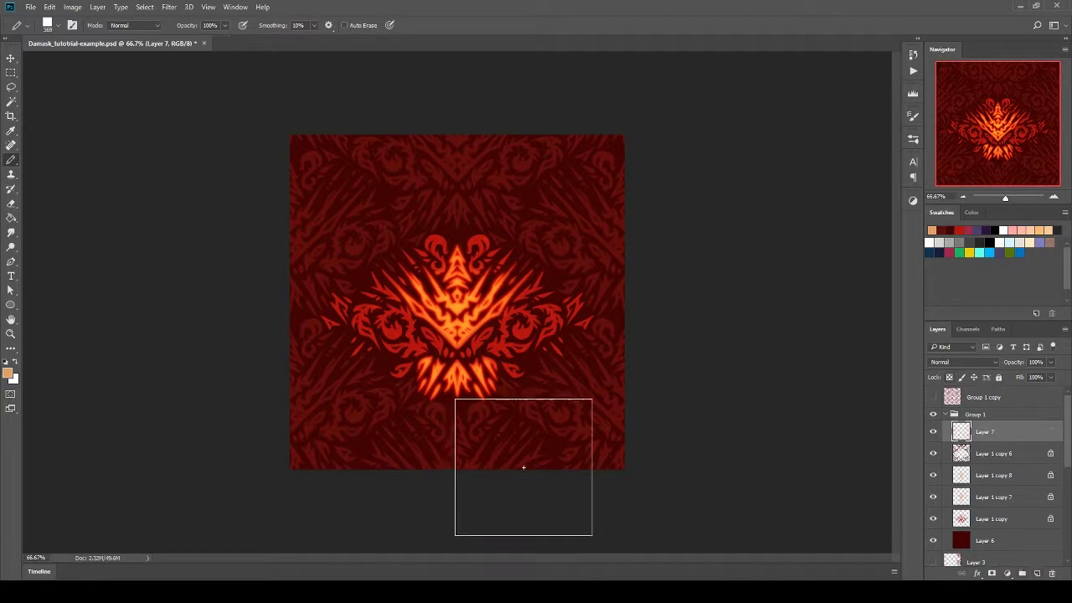
# Draw a reversed radial gradient in brown 723e0f on Layer 7, from the ornament's centre to beyond the tile's lower-left corner.
pyautogui.rightClick(11, 160)
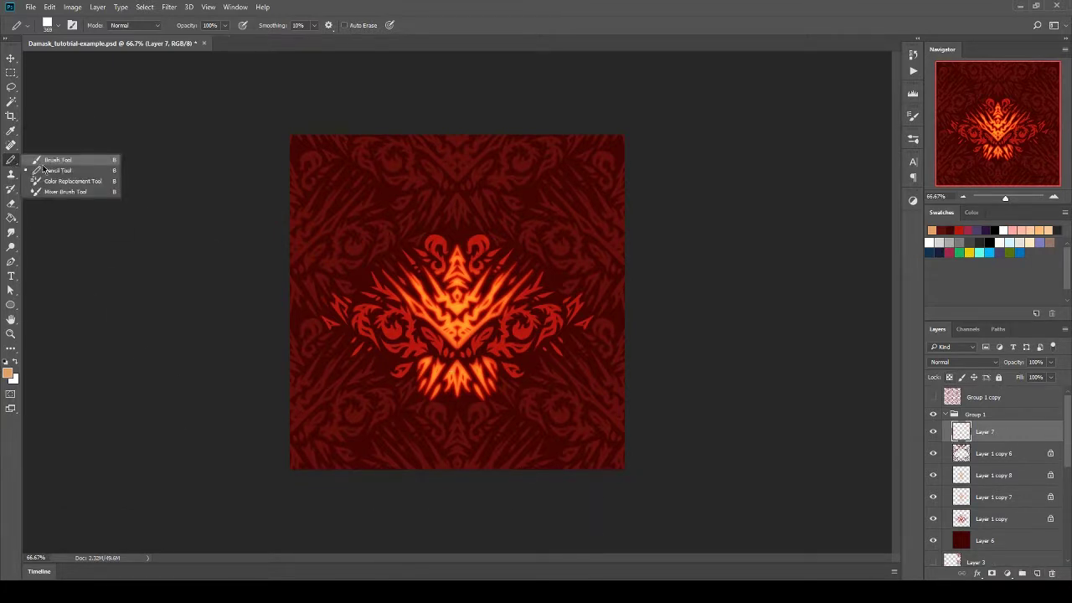
pyautogui.click(44, 163)
pyautogui.click(11, 218)
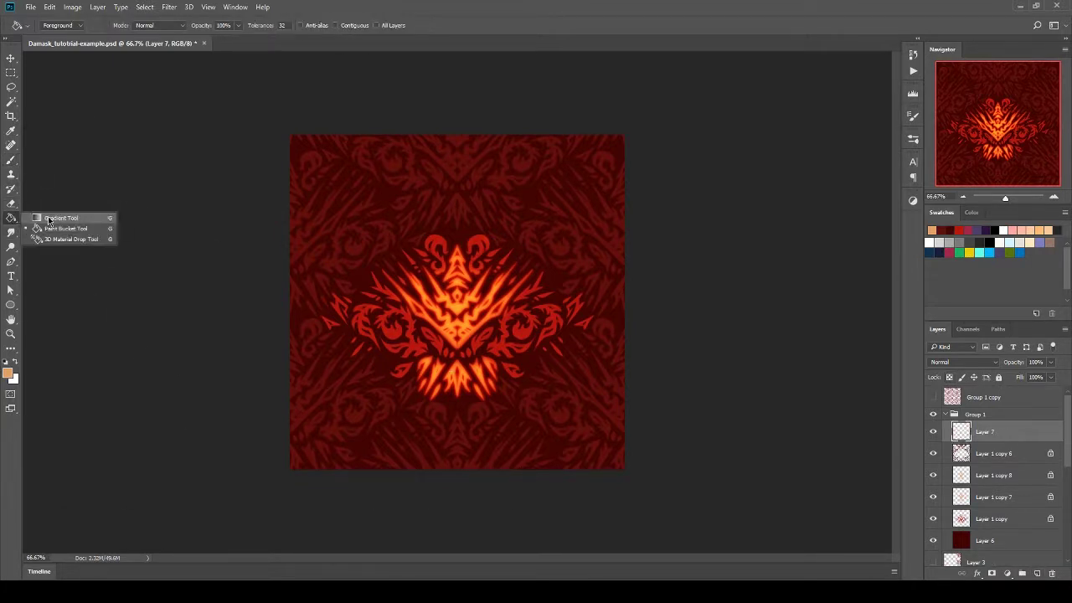
pyautogui.click(48, 220)
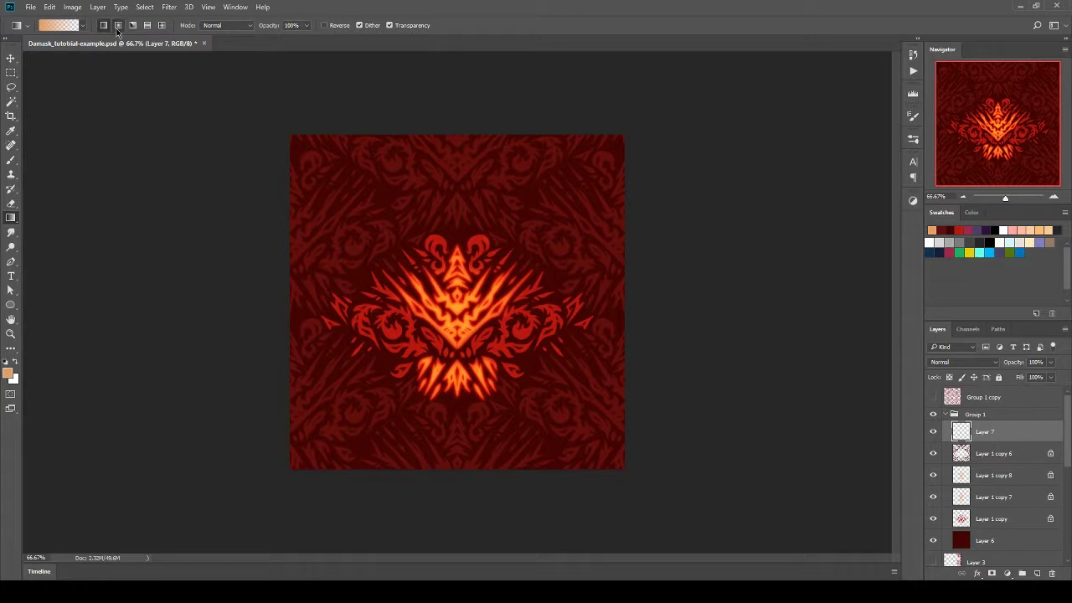
pyautogui.click(117, 27)
pyautogui.click(334, 27)
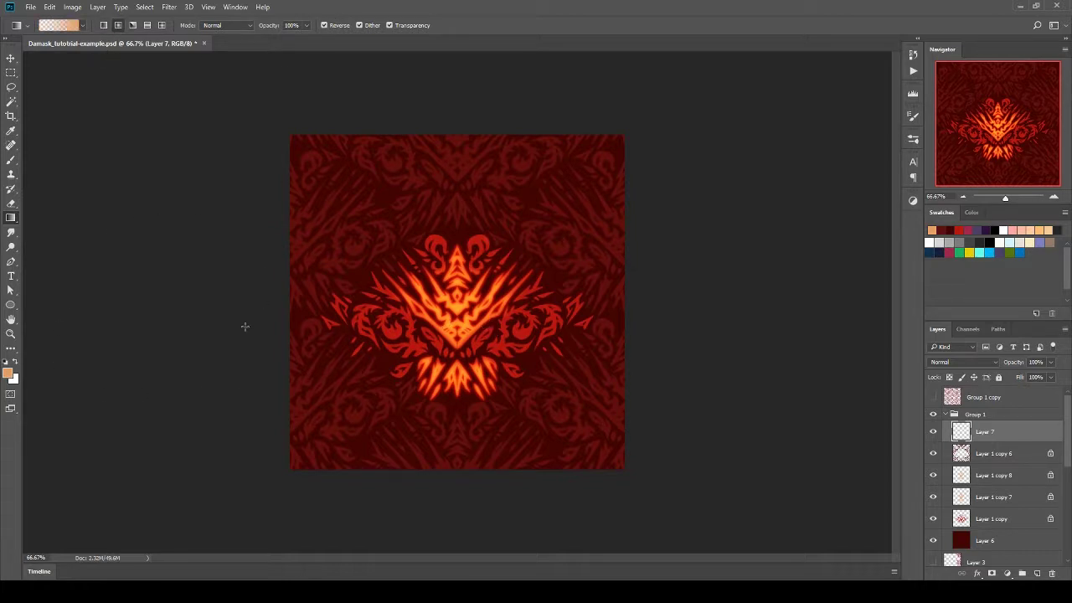
pyautogui.click(7, 374)
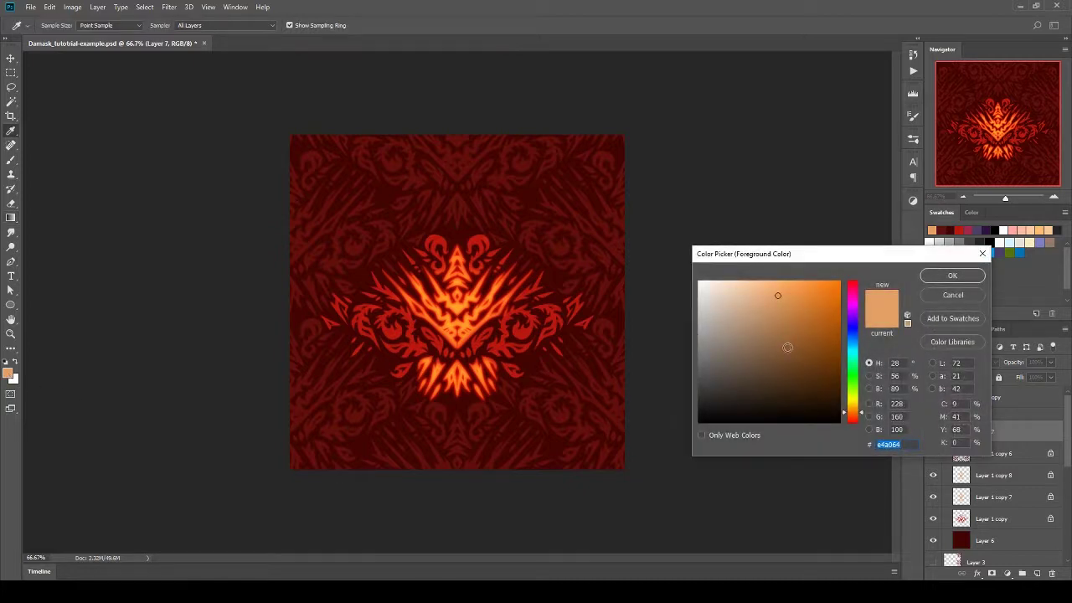
pyautogui.moveTo(809, 367); pyautogui.dragTo(821, 360)
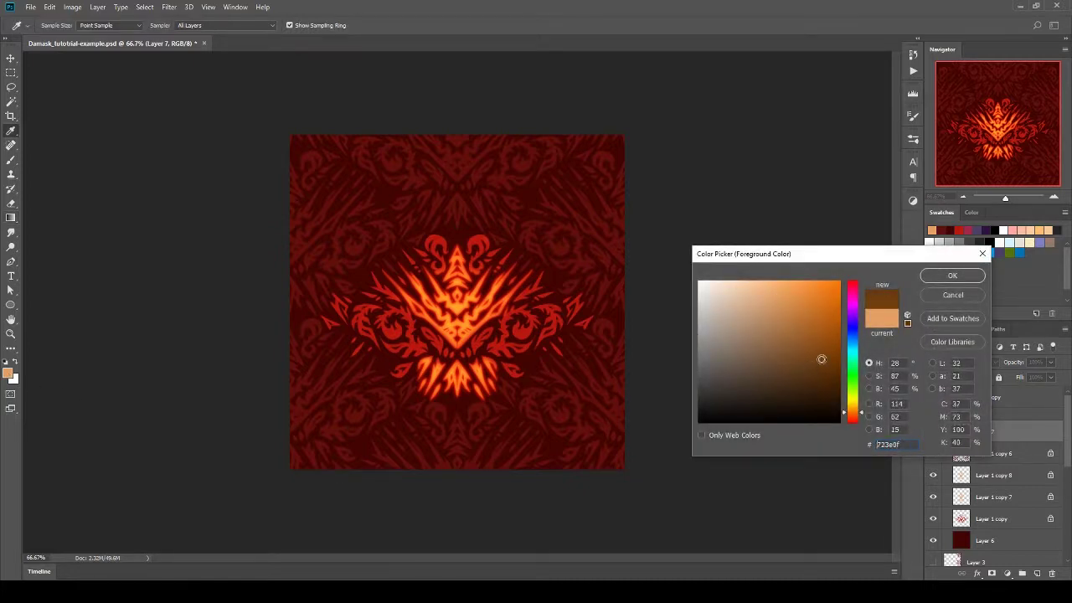
pyautogui.click(952, 277)
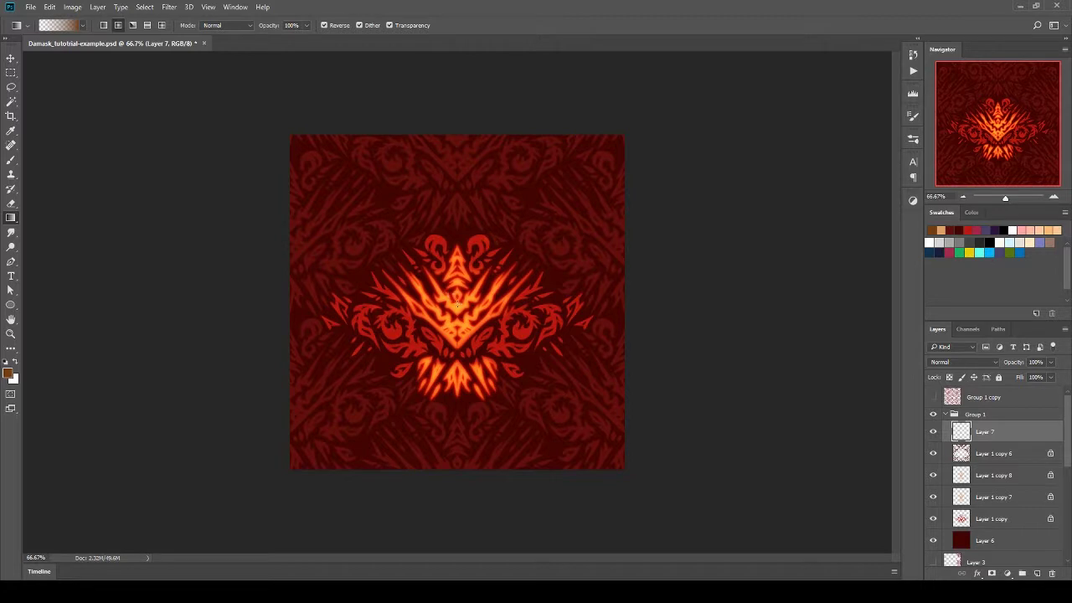
pyautogui.moveTo(457, 304); pyautogui.dragTo(287, 511)
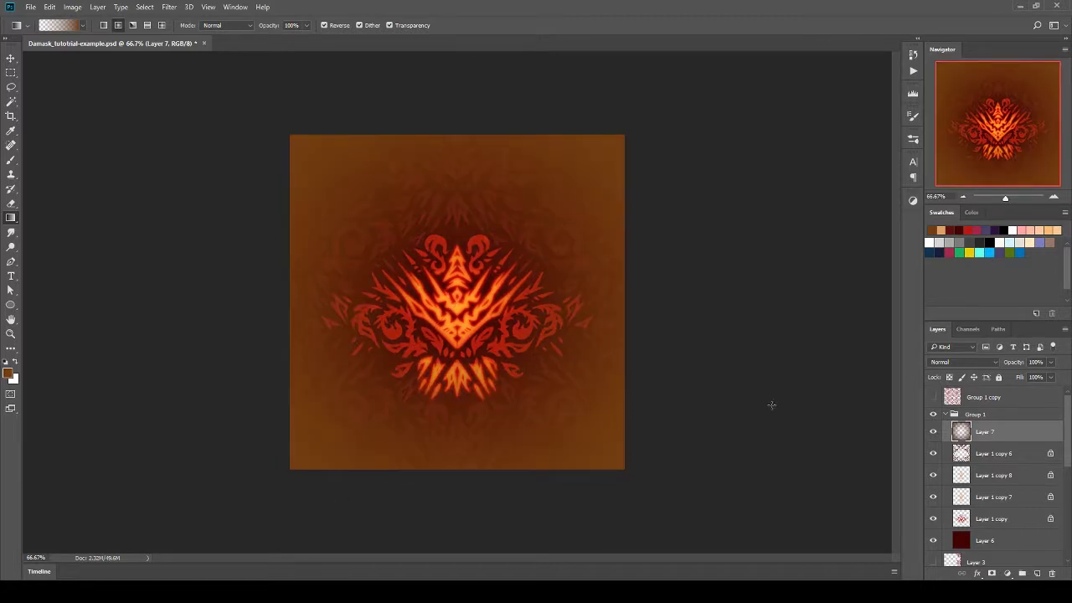
# Try the Overlay, Color Burn, Multiply, Soft Light and Hard Light blend modes on the Layer 7 gradient.
pyautogui.click(969, 362)
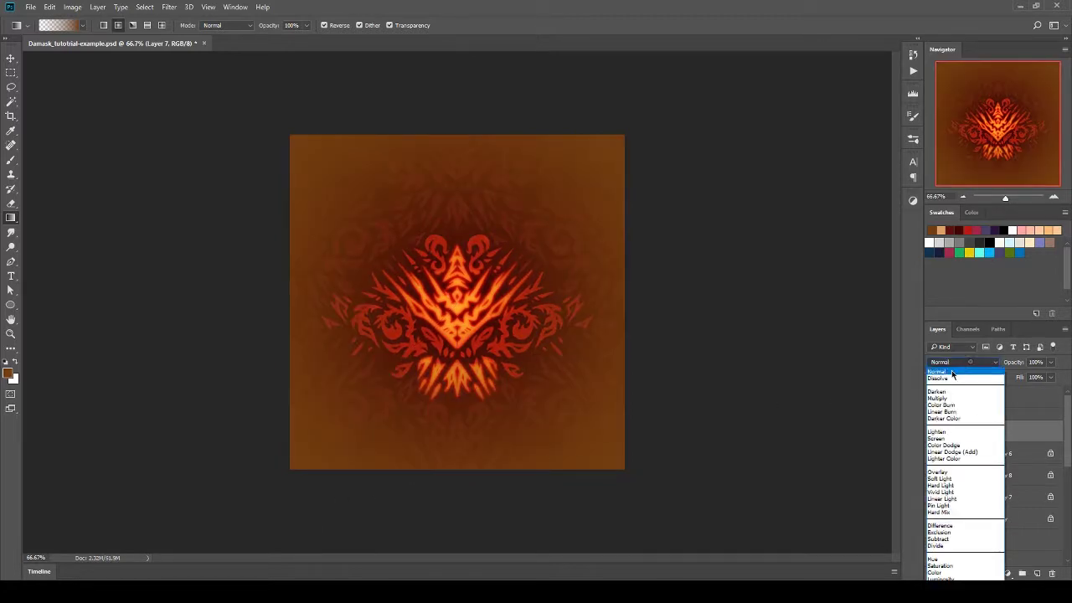
pyautogui.click(935, 475)
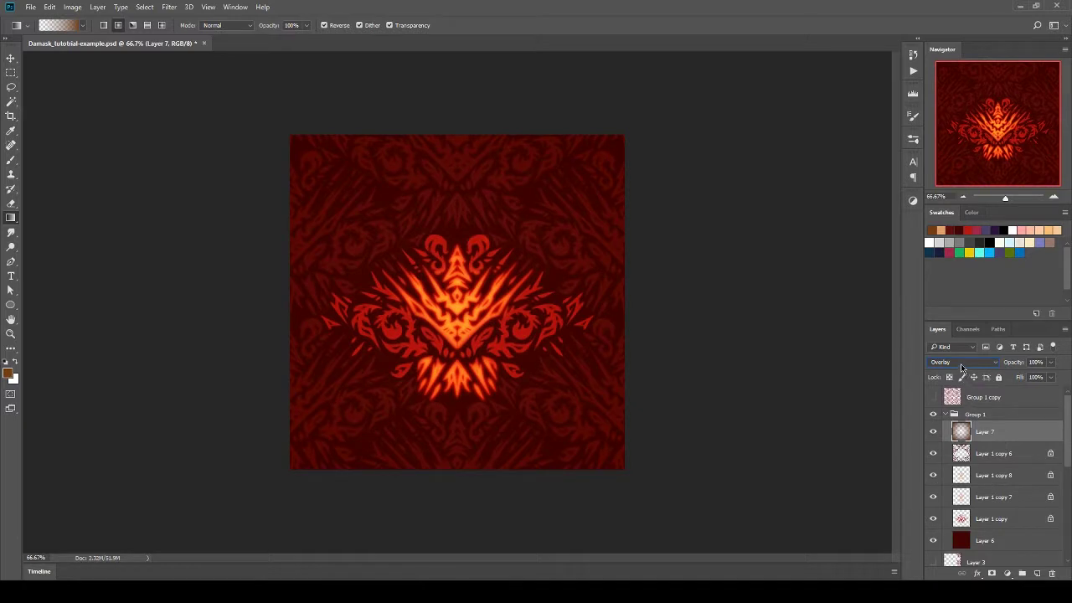
pyautogui.click(961, 364)
pyautogui.click(947, 402)
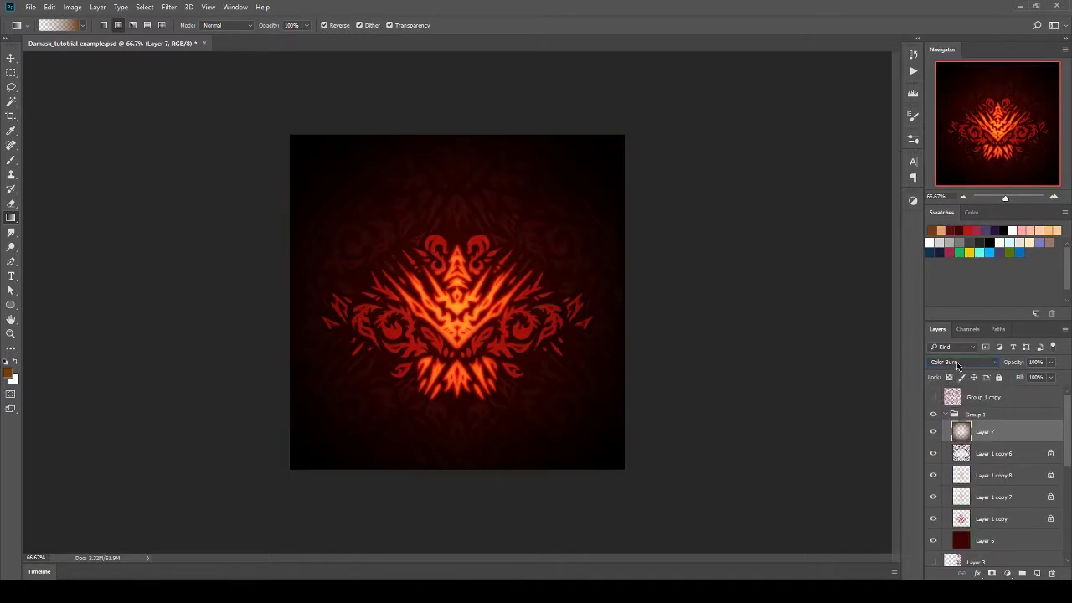
pyautogui.click(958, 363)
pyautogui.click(947, 399)
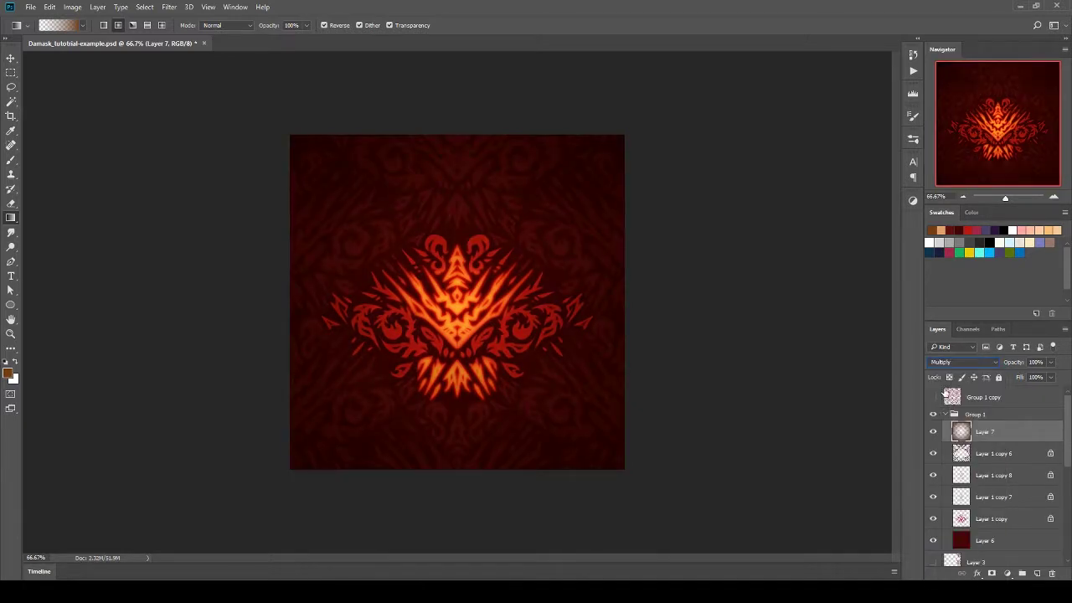
pyautogui.click(965, 364)
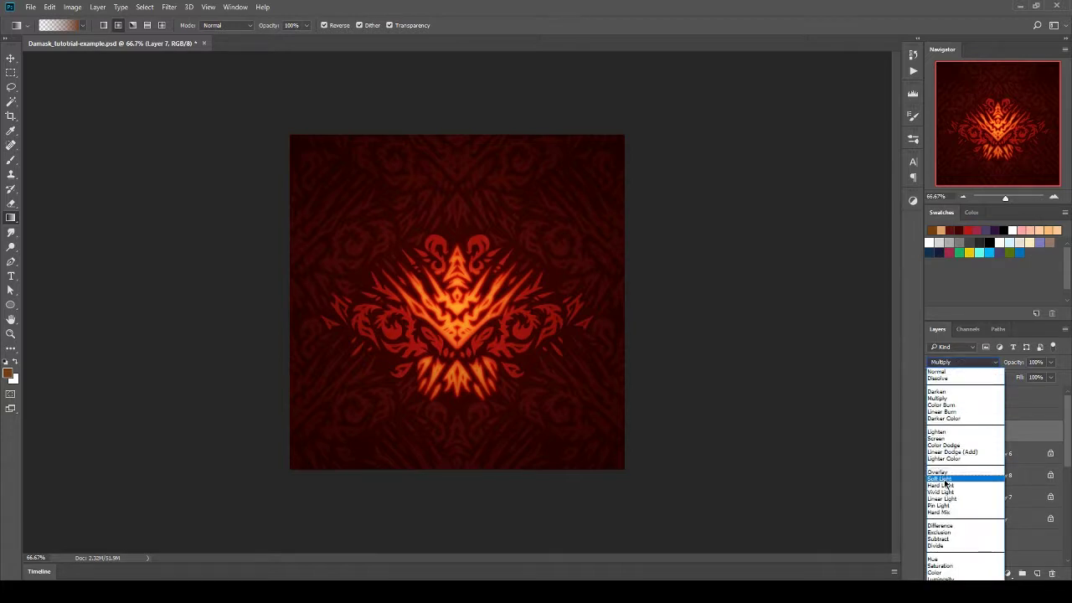
pyautogui.click(946, 487)
pyautogui.click(956, 362)
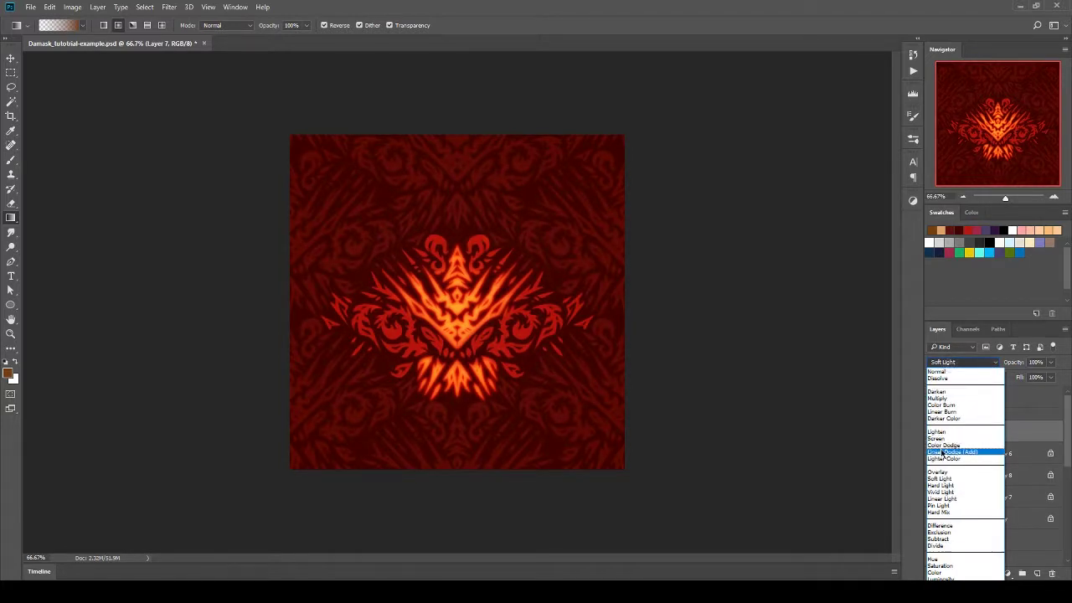
# Set Layer 7 to Multiply at 50% opacity and compare the tile with the gradient hidden and shown.
pyautogui.click(962, 362)
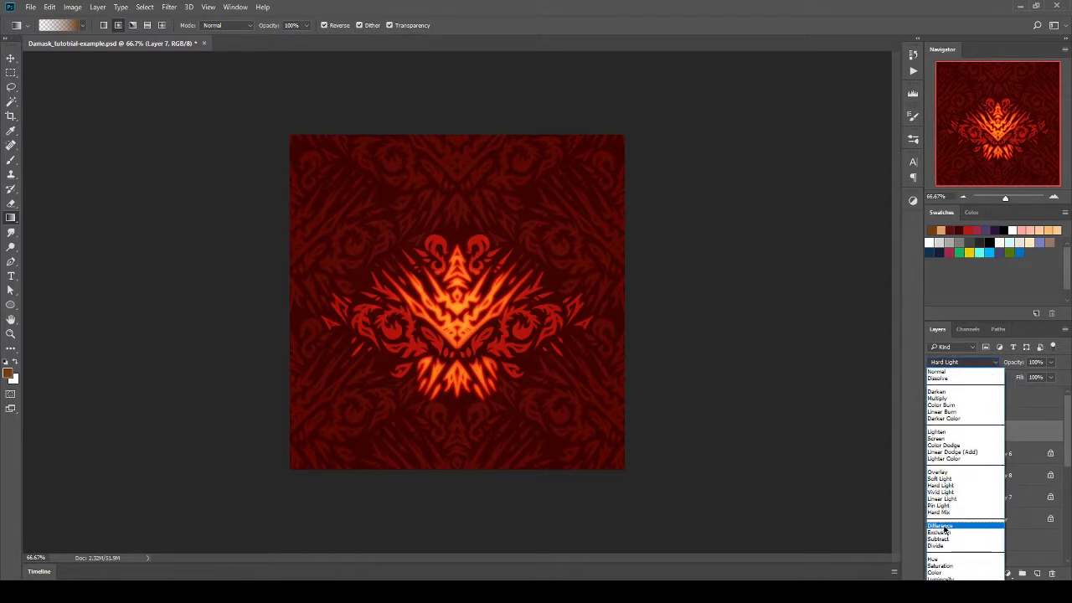
pyautogui.click(944, 399)
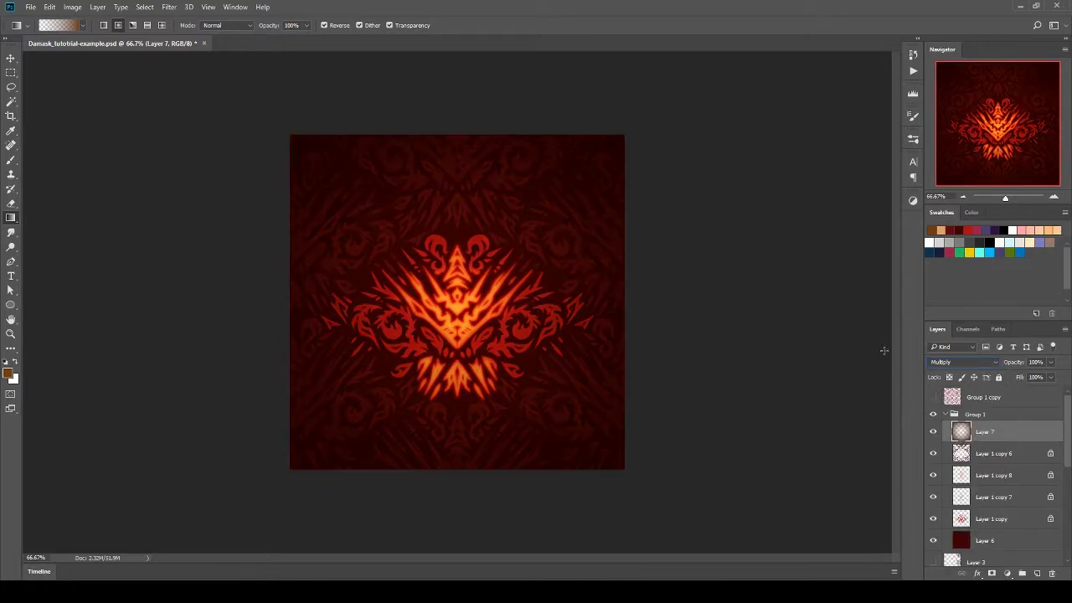
pyautogui.click(1051, 376)
pyautogui.moveTo(1012, 375); pyautogui.dragTo(1020, 376)
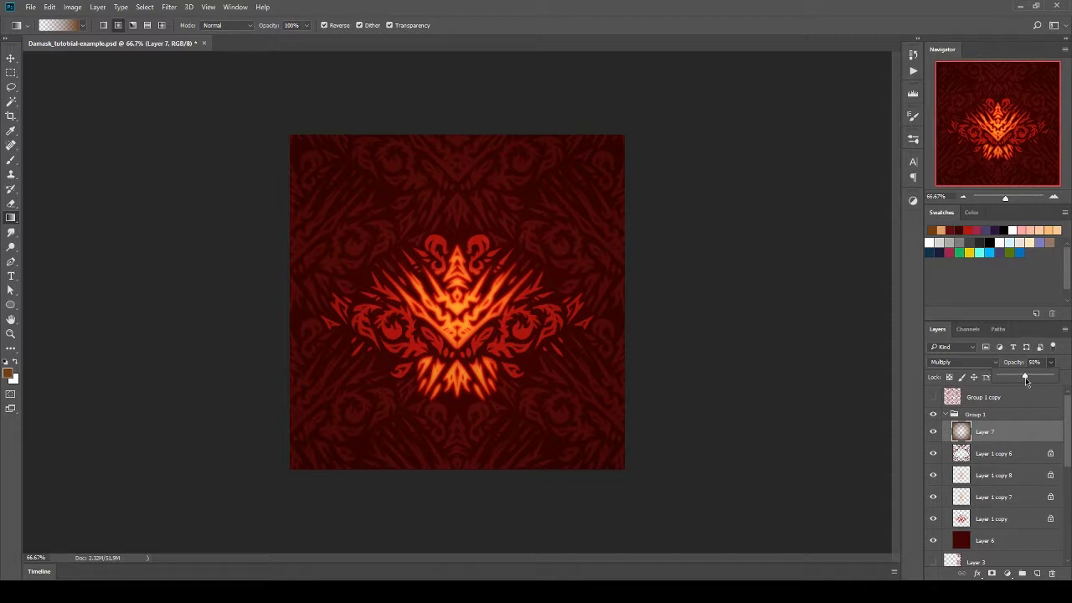
pyautogui.moveTo(1026, 377); pyautogui.dragTo(1035, 373)
pyautogui.click(934, 431)
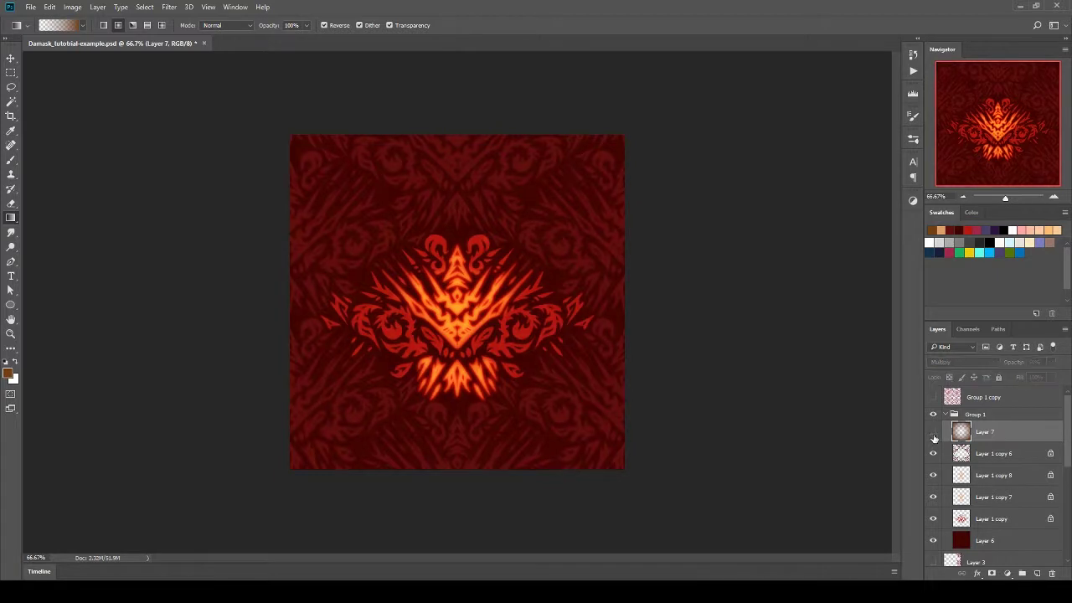
pyautogui.click(934, 434)
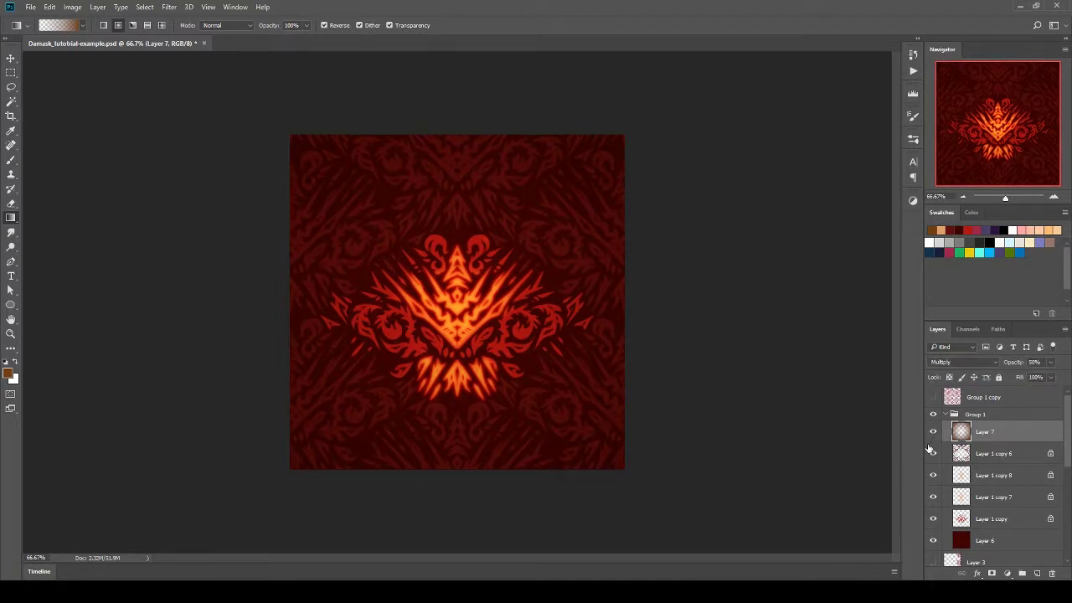
pyautogui.click(933, 432)
pyautogui.click(933, 432)
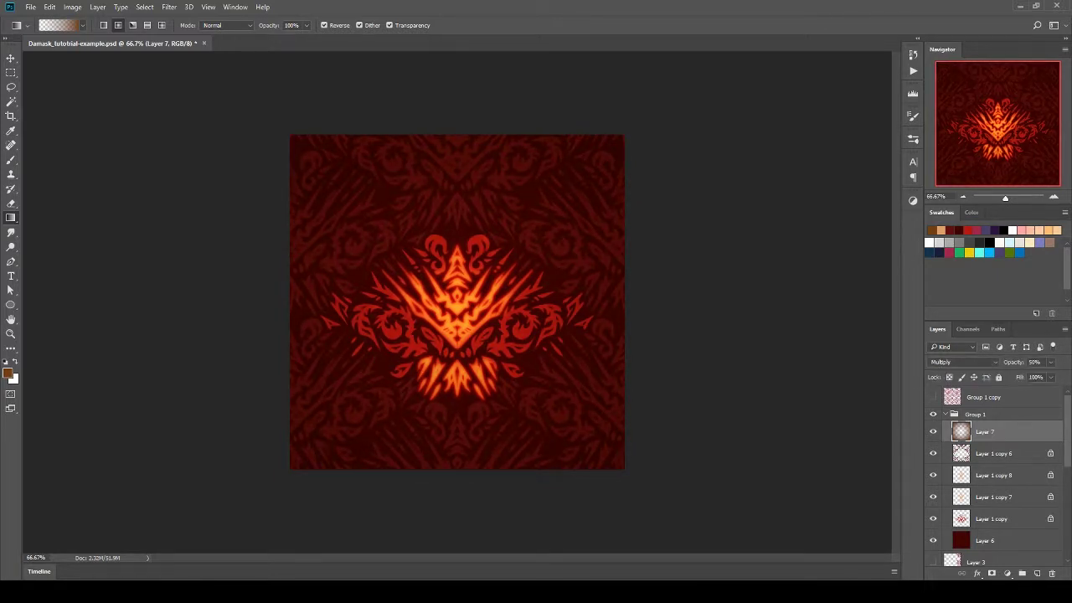